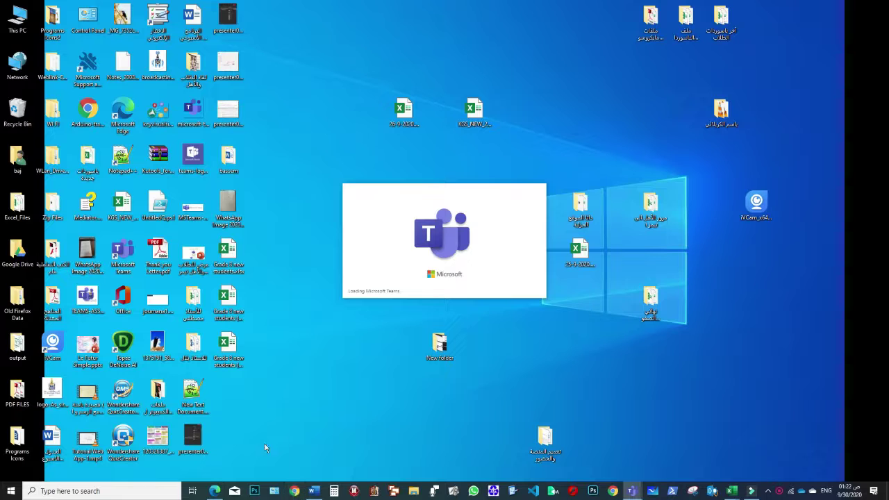
mouse_move(215, 491)
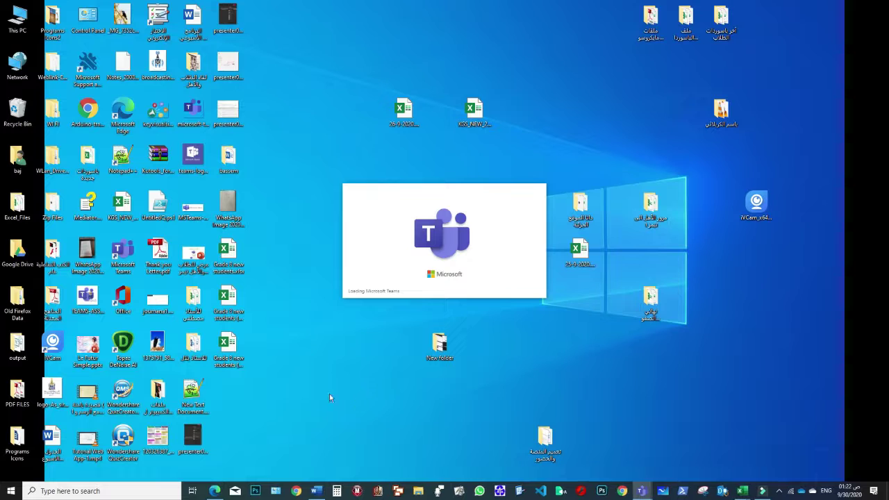
left_click(296, 492)
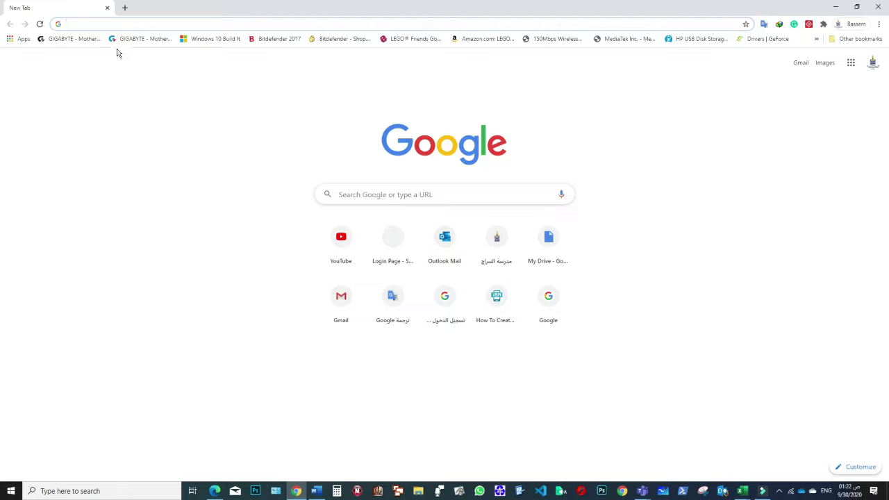
type("w")
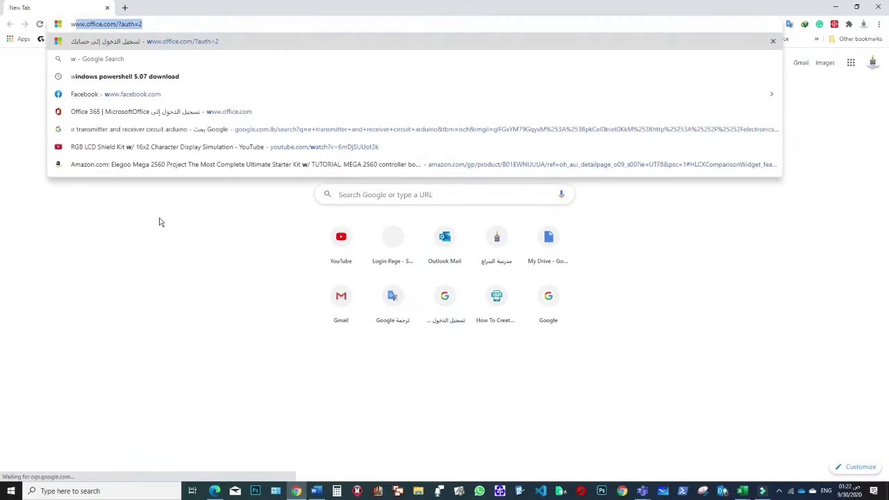
type("ww")
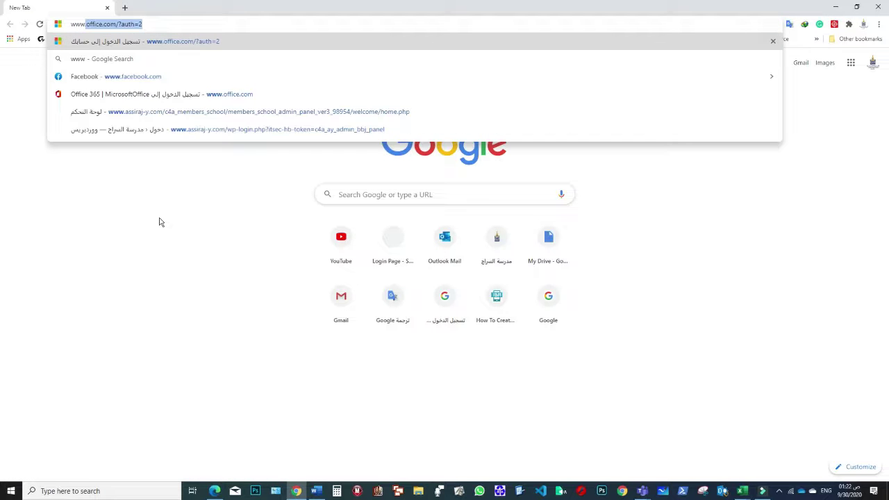
type(".off")
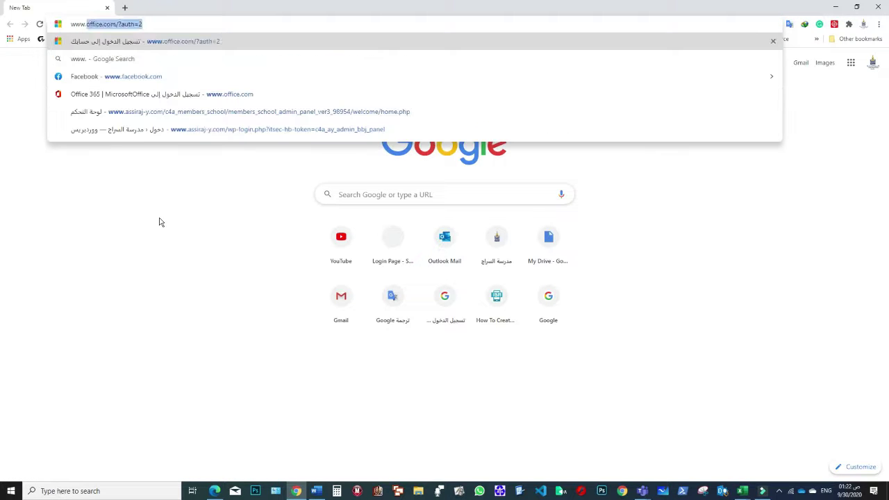
type("ice.c")
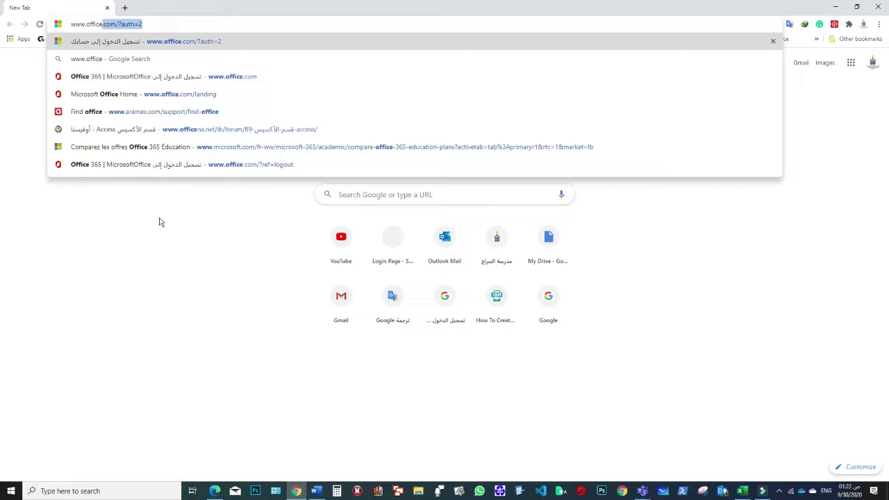
type("om")
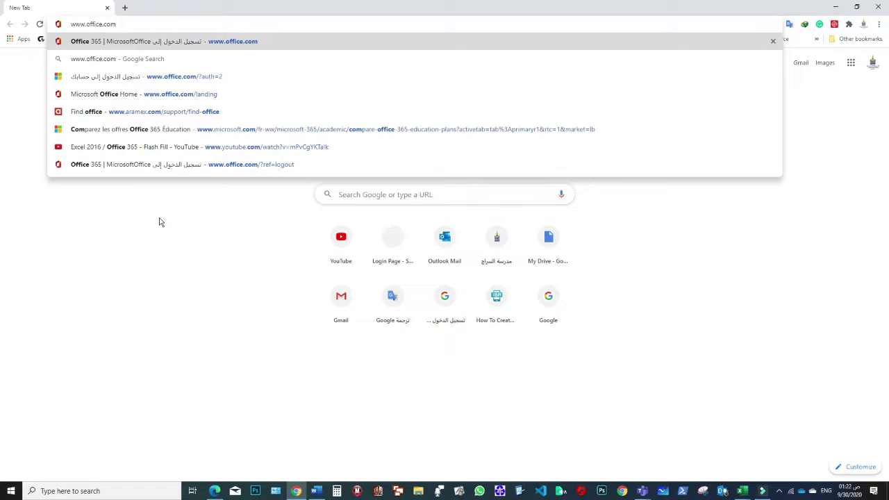
key("Return")
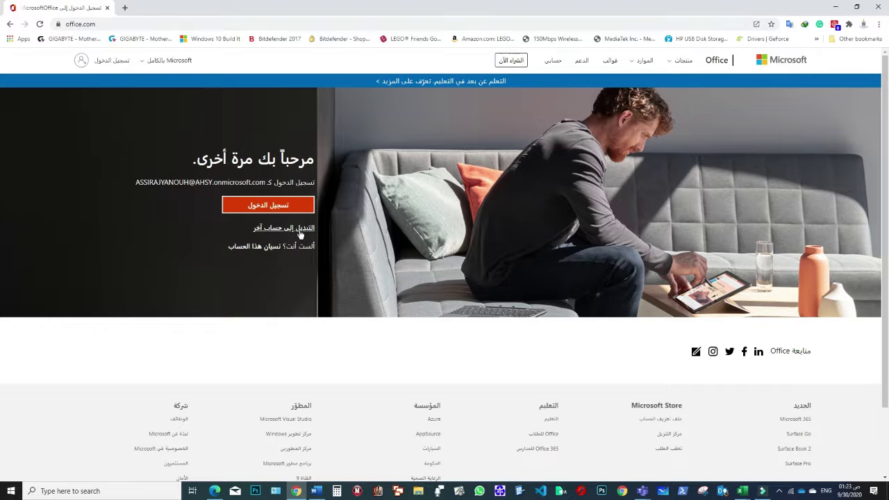
- Drop the saved account on the Office.com welcome prompt to get an empty e-mail field
left_click_drag(133, 186, 265, 170)
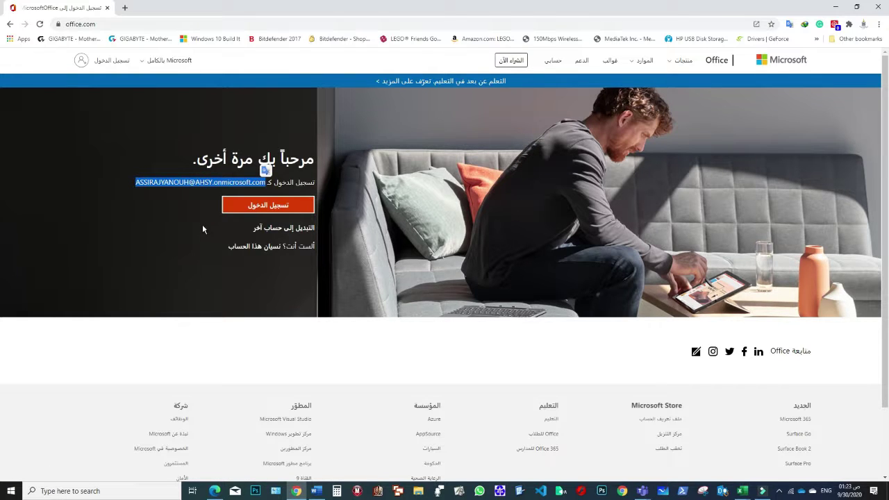
left_click(278, 230)
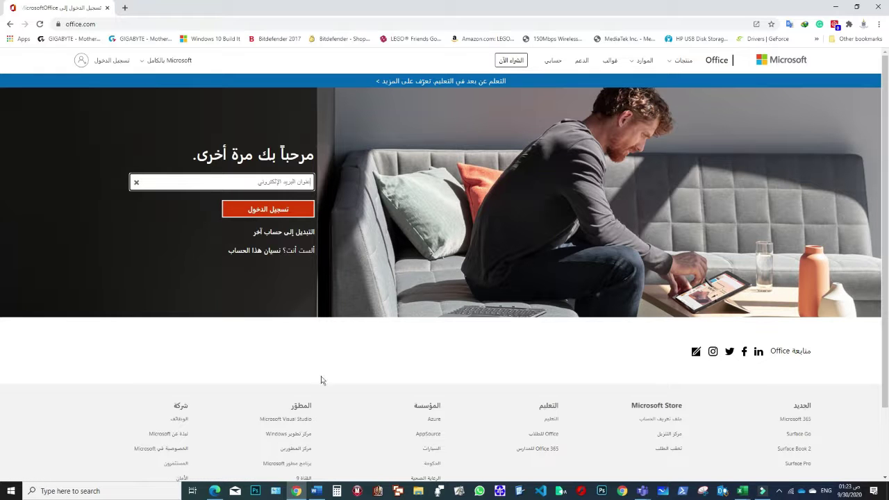
- Copy the first student's e-mail from the Word credentials list into the sign-in field and submit it
left_click(316, 491)
left_click_drag(443, 163, 592, 163)
key("ctrl+c")
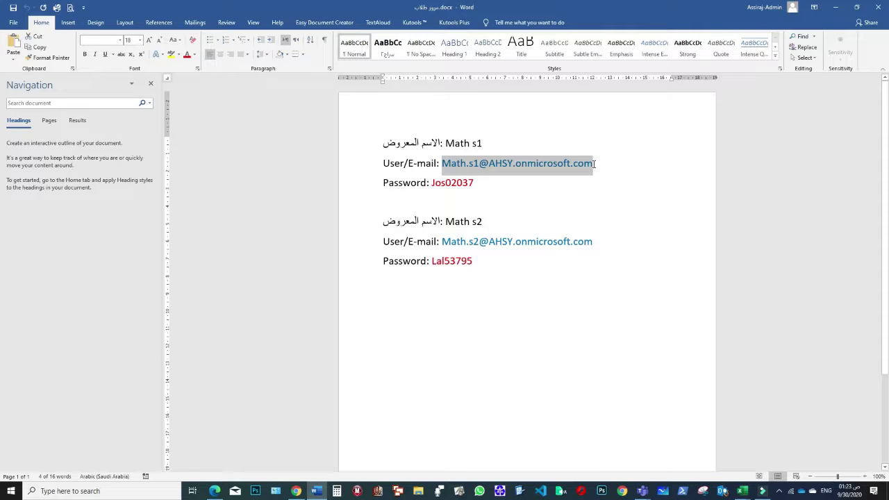
left_click(835, 13)
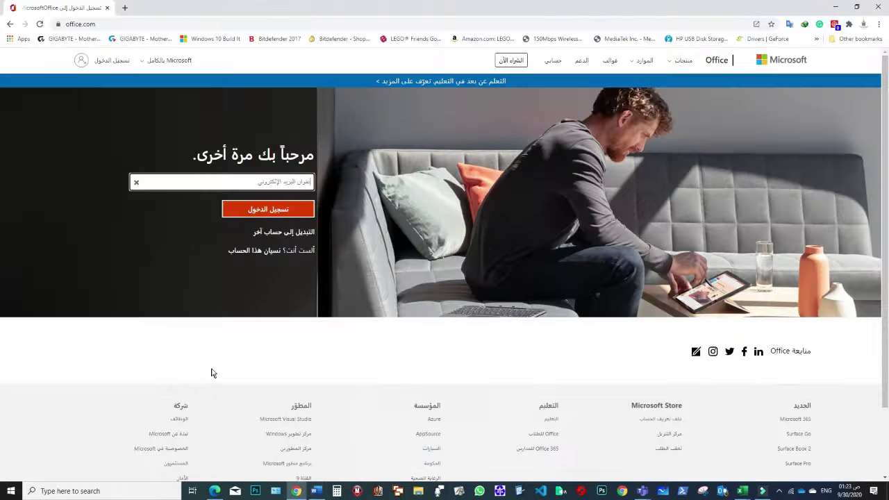
left_click(237, 183)
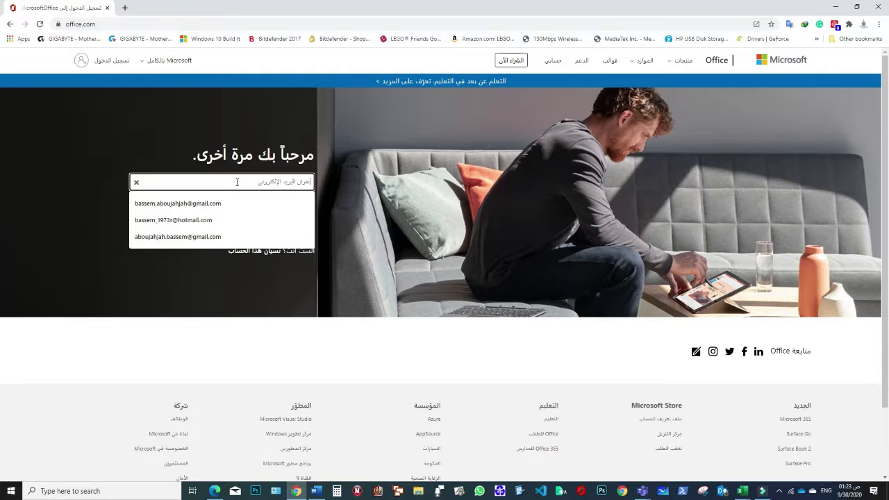
key("ctrl+v")
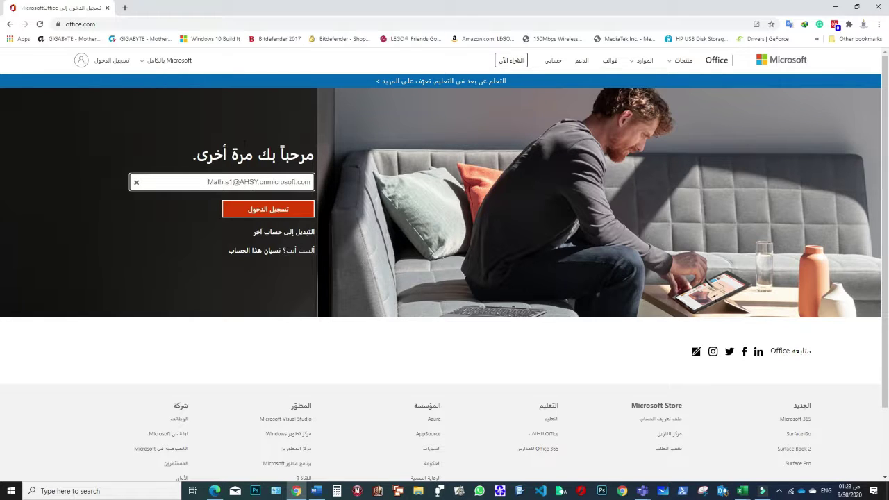
left_click(270, 210)
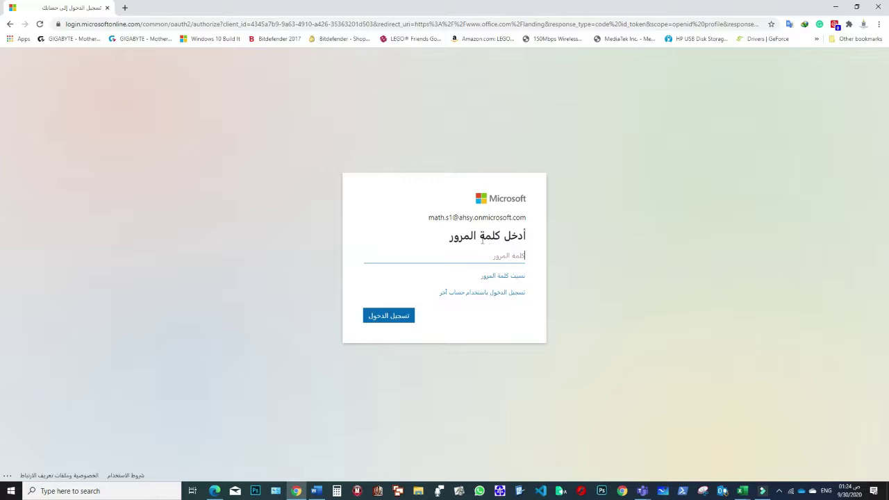
- Select and copy the first student's password in the Word credentials document
left_click(316, 490)
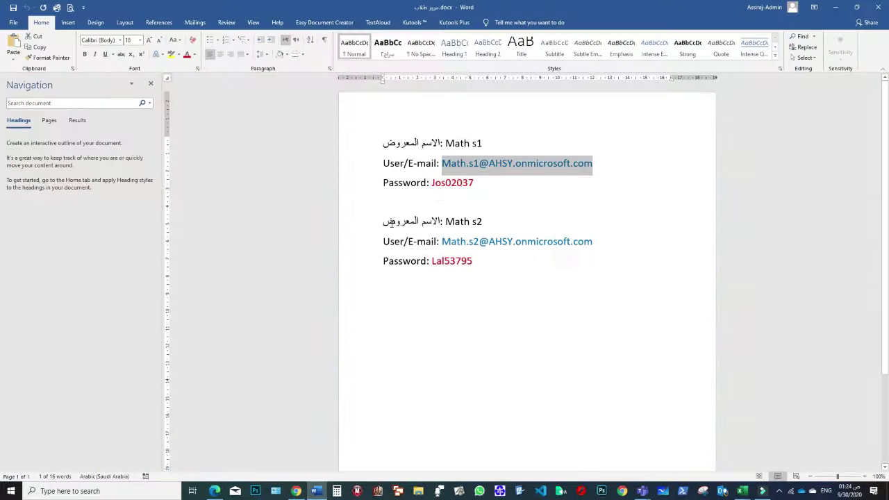
left_click_drag(432, 183, 474, 185)
left_click(433, 183)
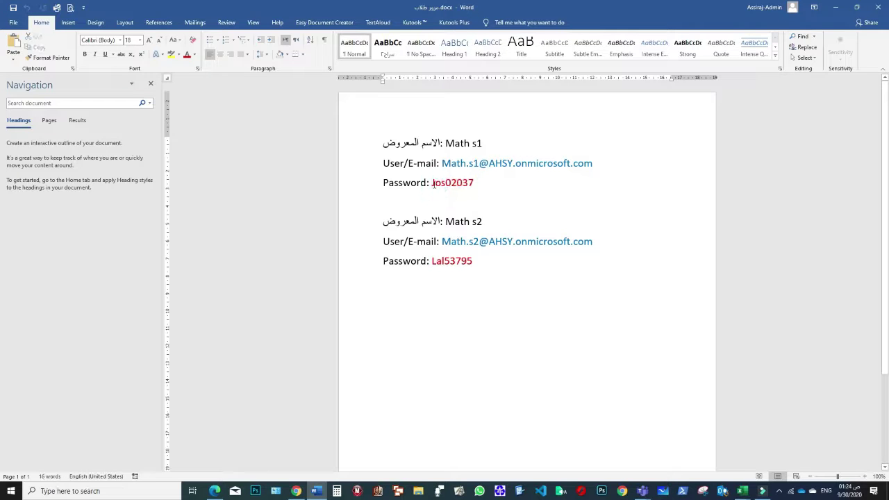
left_click_drag(432, 183, 430, 183)
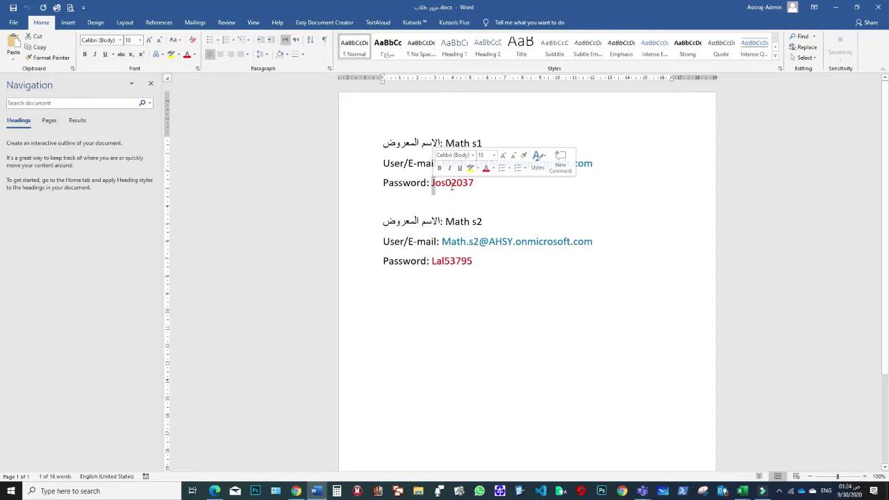
left_click(452, 185)
left_click(429, 183)
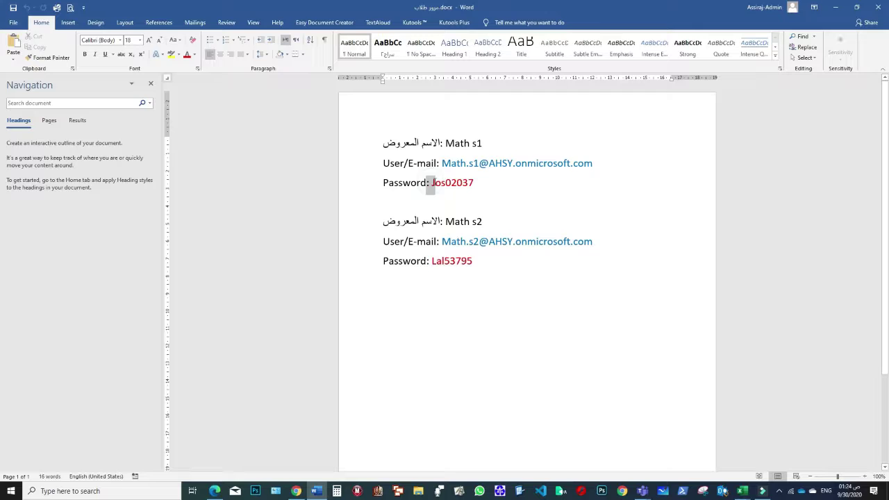
left_click_drag(429, 183, 437, 184)
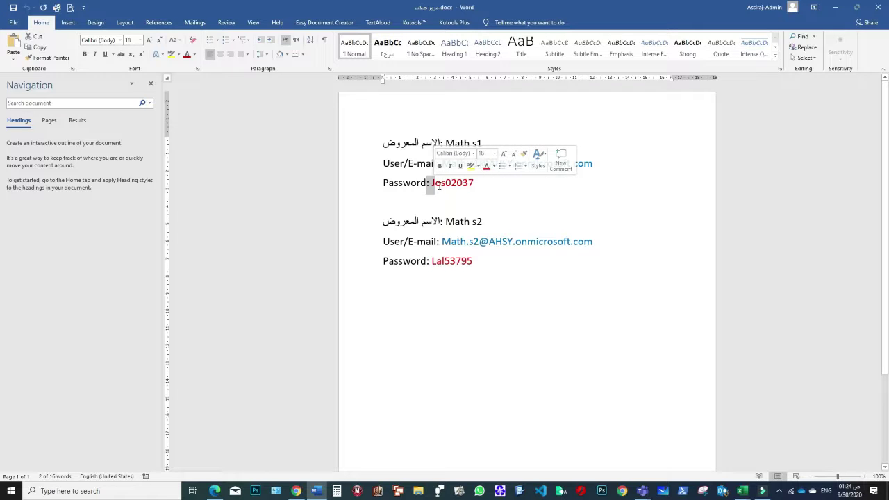
left_click(446, 184)
left_click_drag(432, 184, 474, 185)
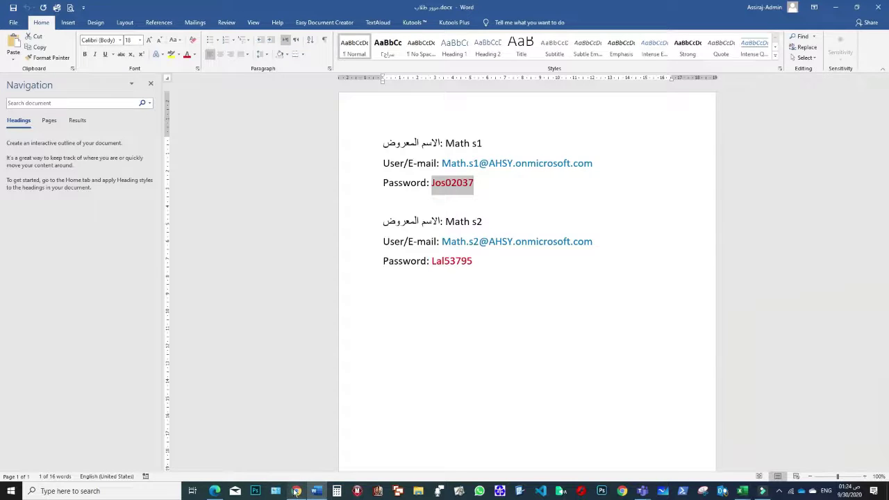
- Paste the password into the Microsoft password field and complete the sign-in
left_click(295, 491)
left_click(447, 257)
key("ctrl+v")
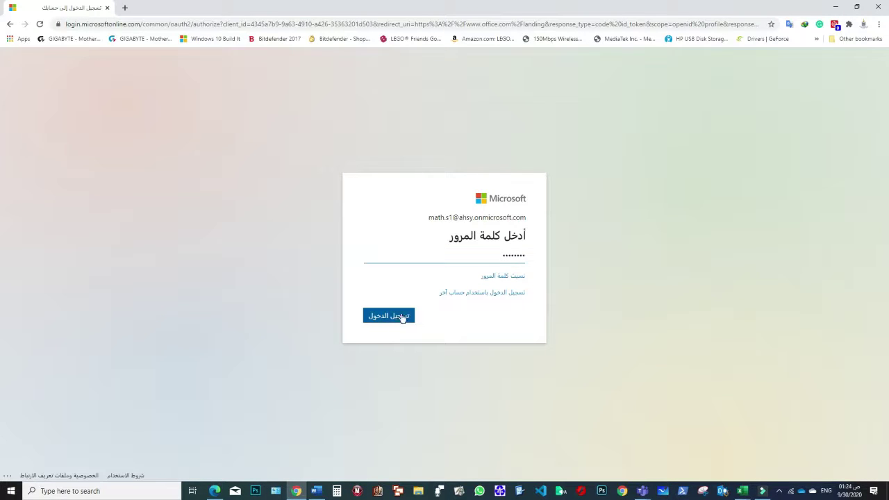
left_click(375, 317)
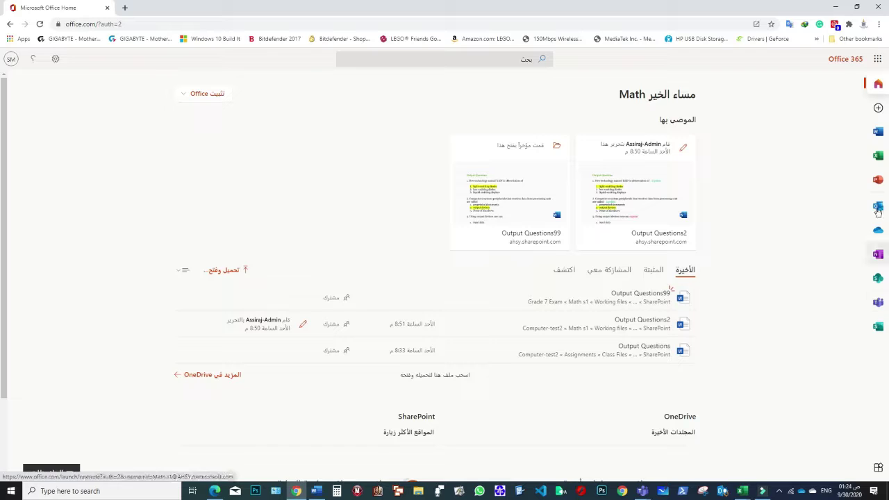
- From the Office 365 All apps list, launch Microsoft Teams in a new tab
left_click(878, 470)
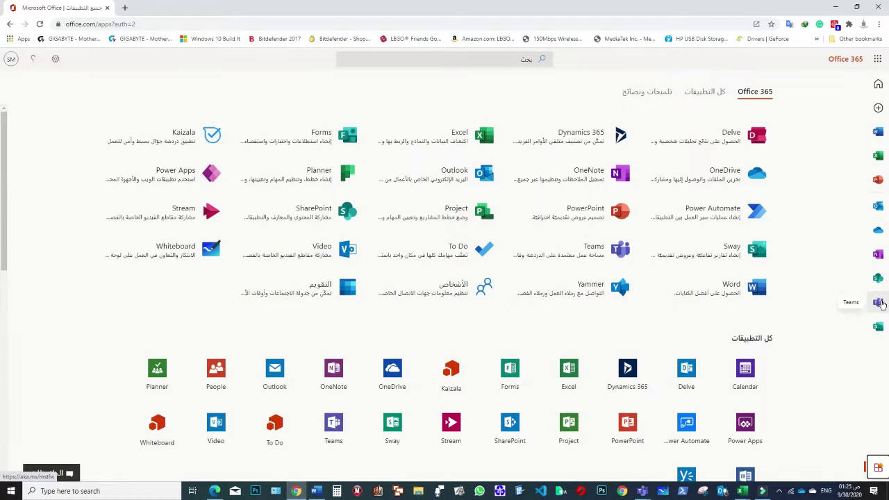
left_click(878, 303)
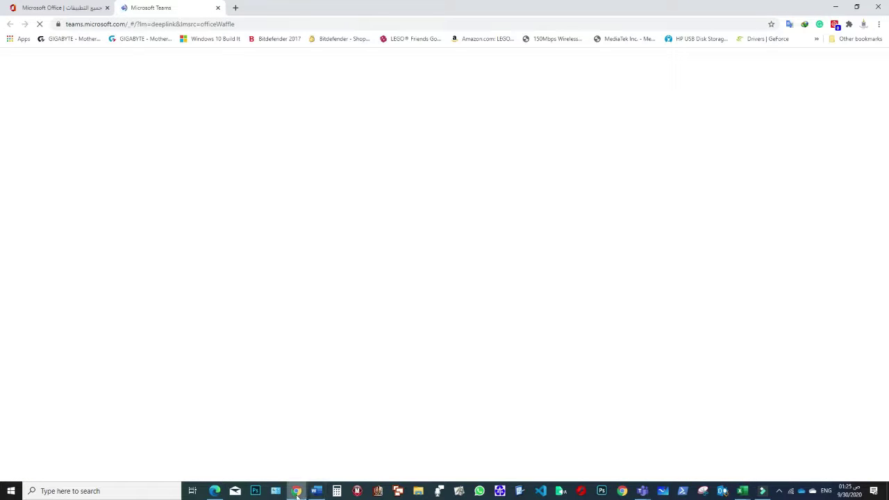
- Reload the blank Teams page, sign in with the first saved account, and download the Windows app
mouse_move(297, 492)
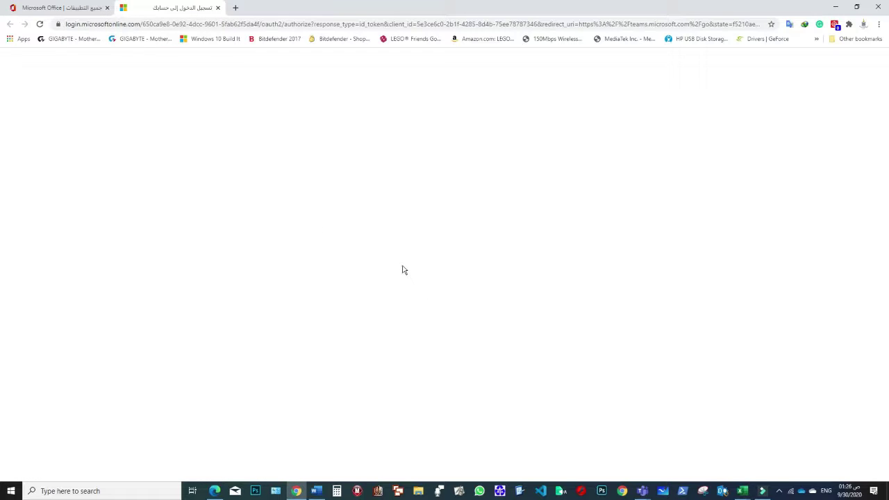
left_click(40, 26)
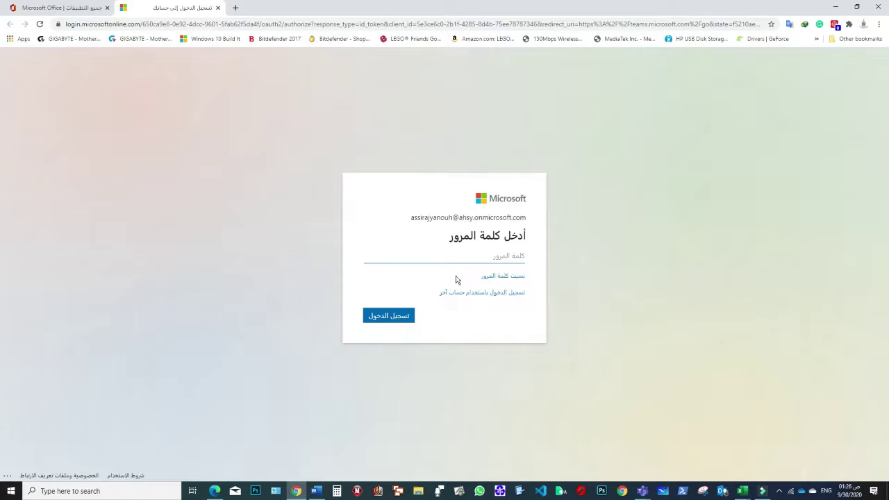
left_click(493, 297)
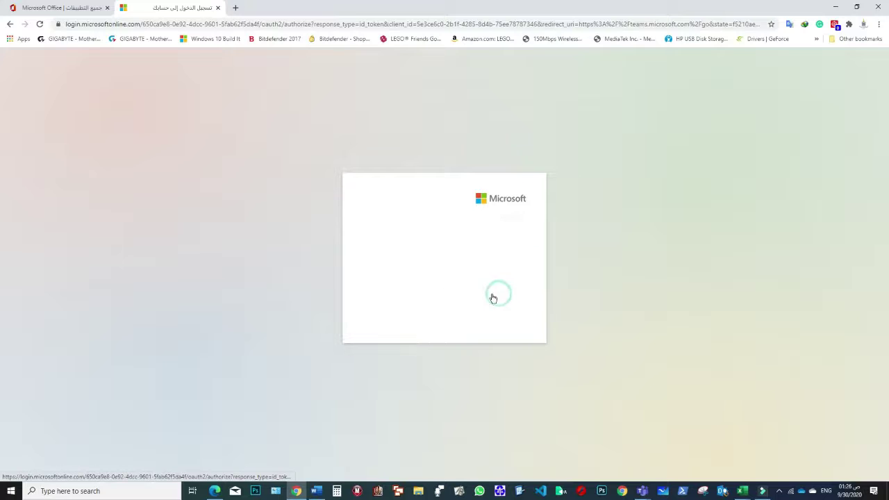
left_click(461, 235)
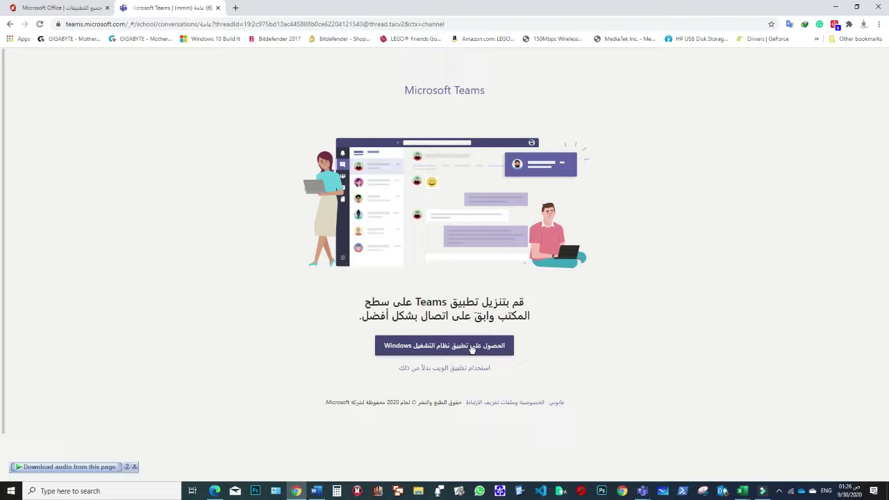
left_click(469, 347)
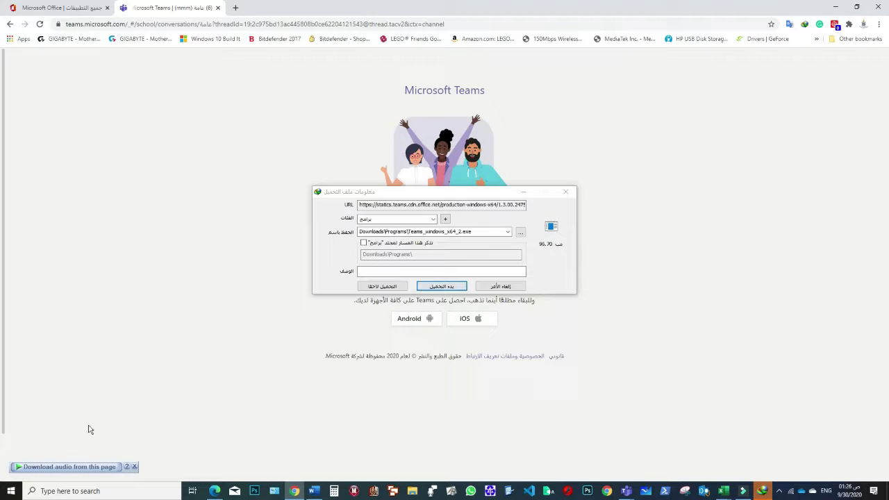
- Dismiss the audio offer, start the Teams_windows_x64_2.exe download, and close the download manager
left_click(134, 466)
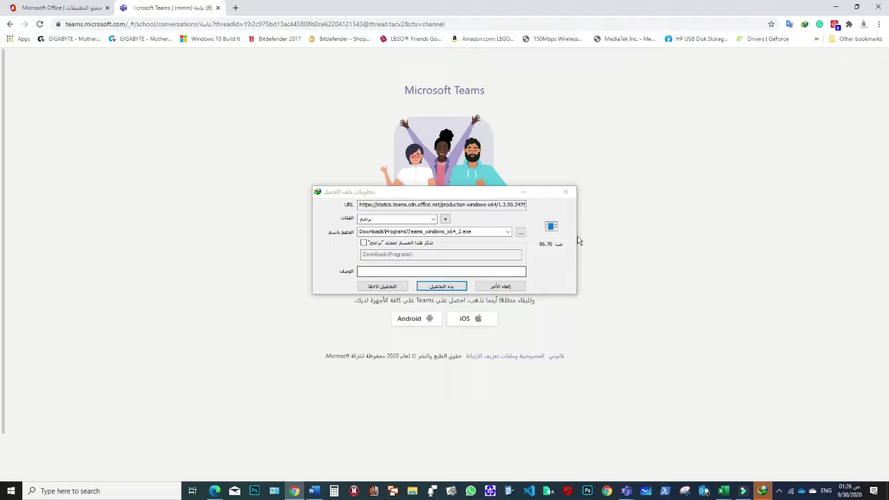
left_click(445, 286)
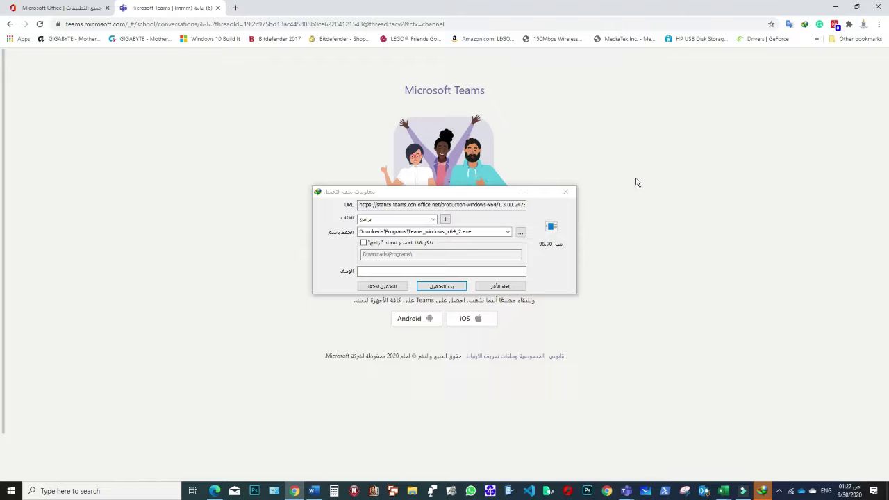
left_click(522, 191)
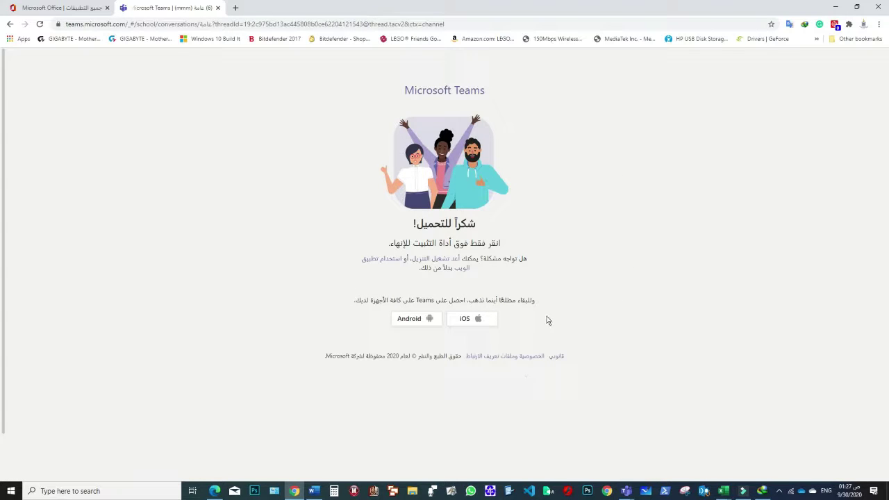
- Continue in the Teams web app and open the Computer_Word-2 meeting from test add all group's General channel
left_click(464, 269)
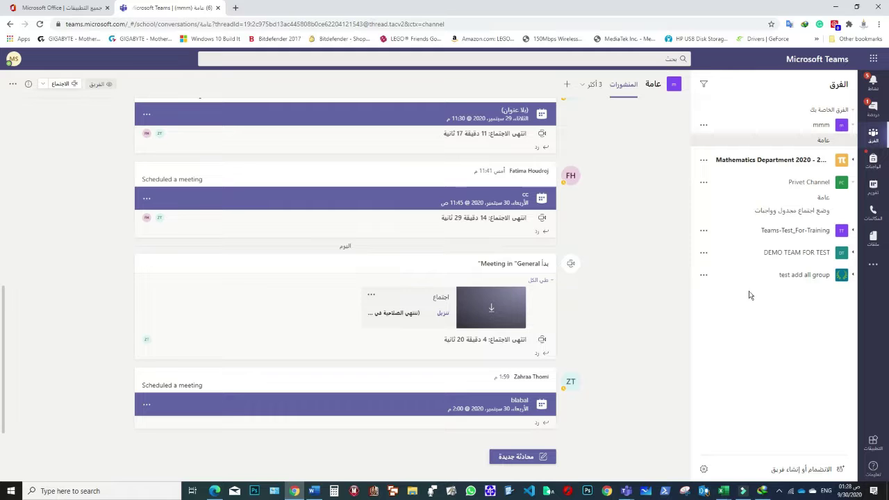
left_click(804, 275)
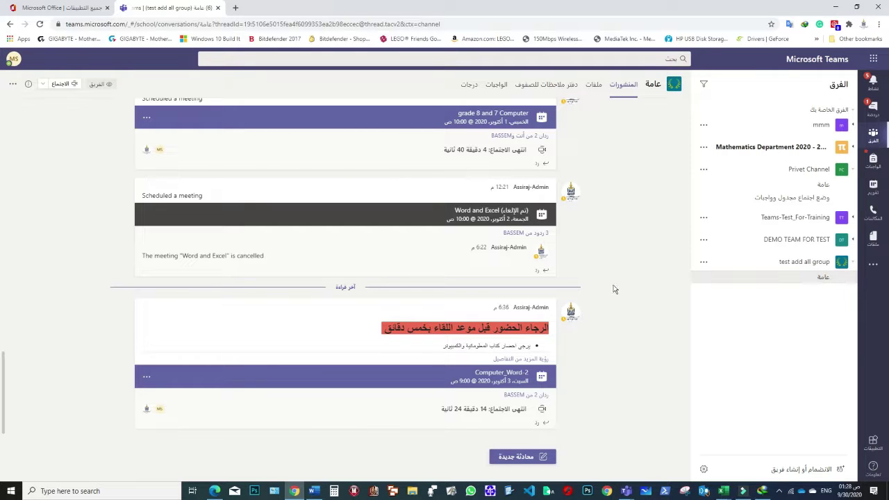
scroll(497, 208, "down", 5)
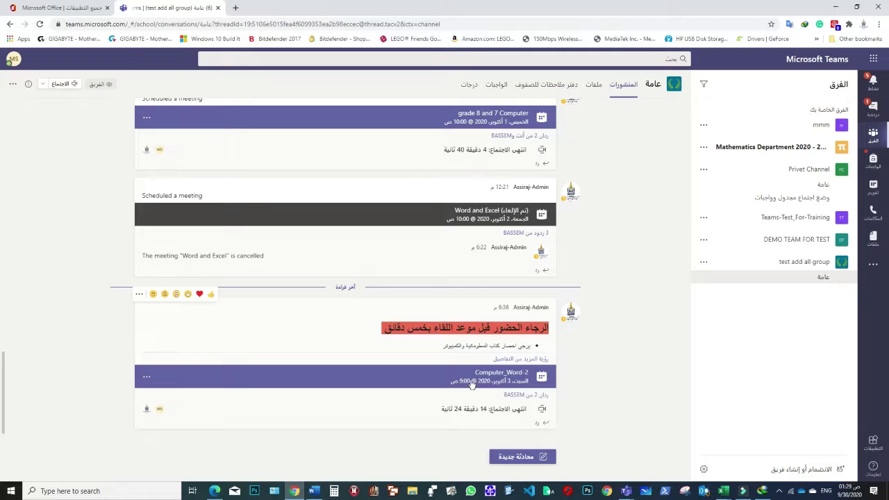
left_click(485, 379)
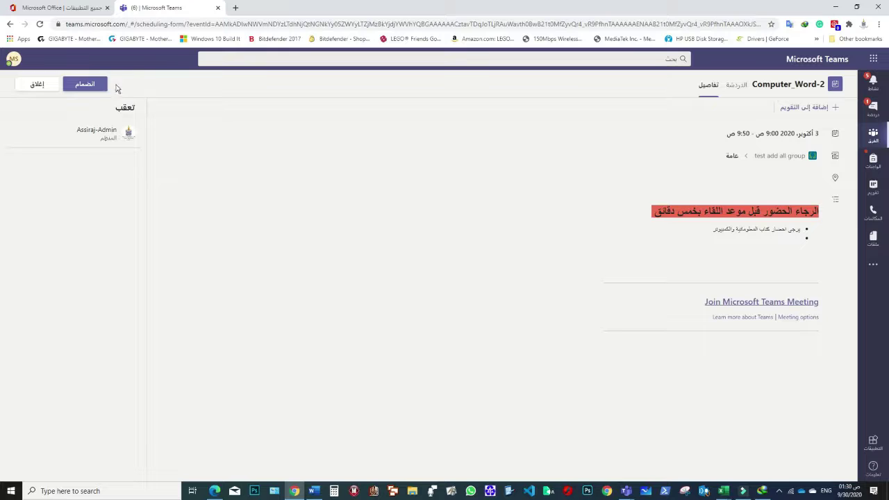
- Choose Join on the Computer_Word-2 meeting details page
left_click(85, 84)
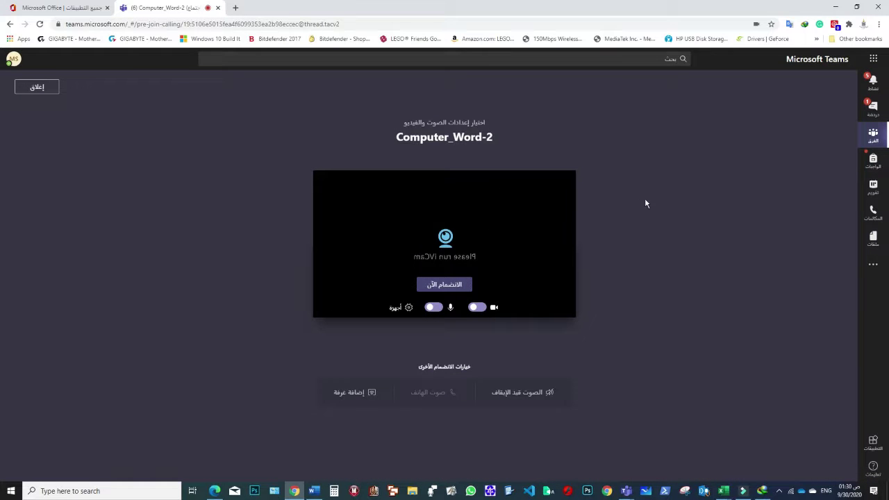
- Turn the camera and microphone off, then join the Computer_Word-2 meeting
left_click(476, 307)
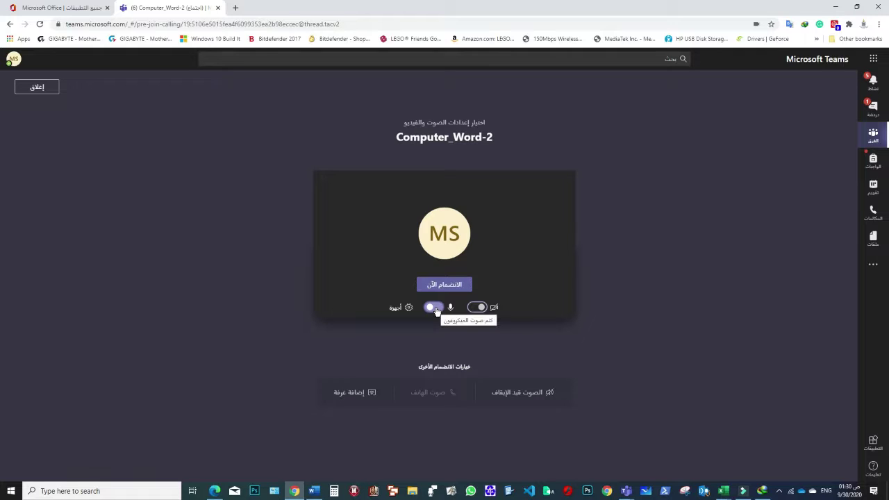
left_click(436, 309)
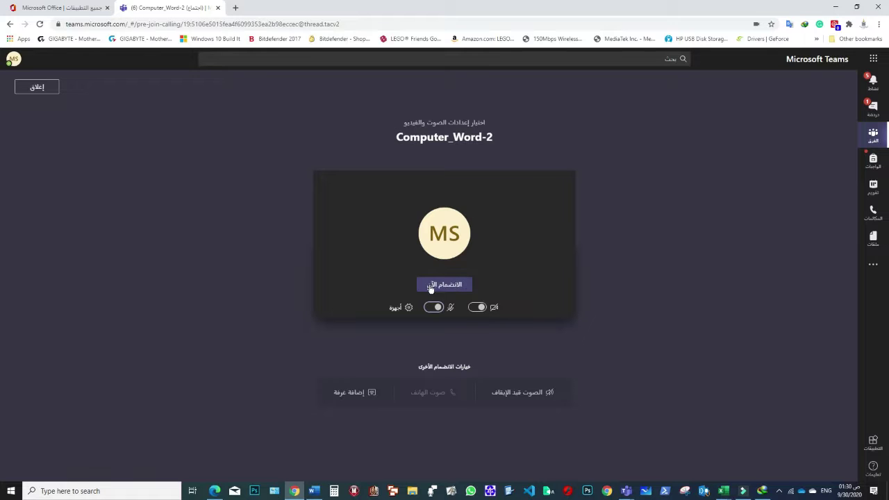
left_click(447, 287)
- Open the People panel of the Computer_Word-2 meeting to see who has joined and who is invited
left_click(442, 306)
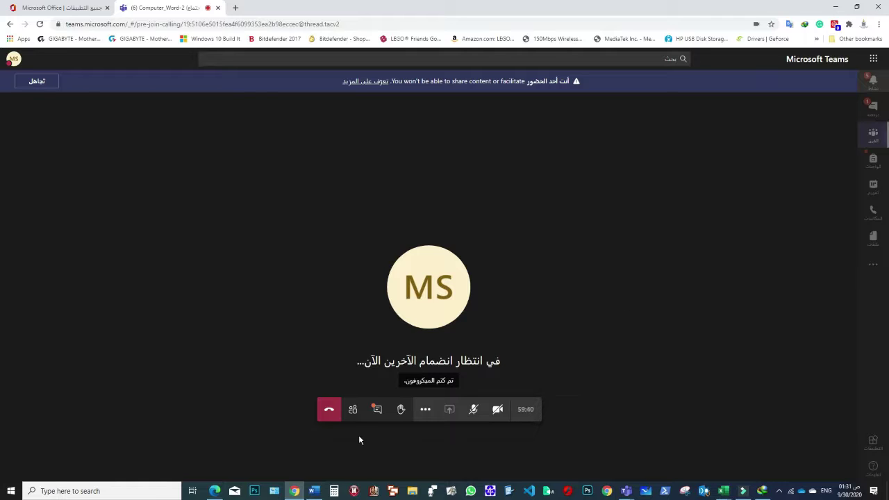
left_click(353, 411)
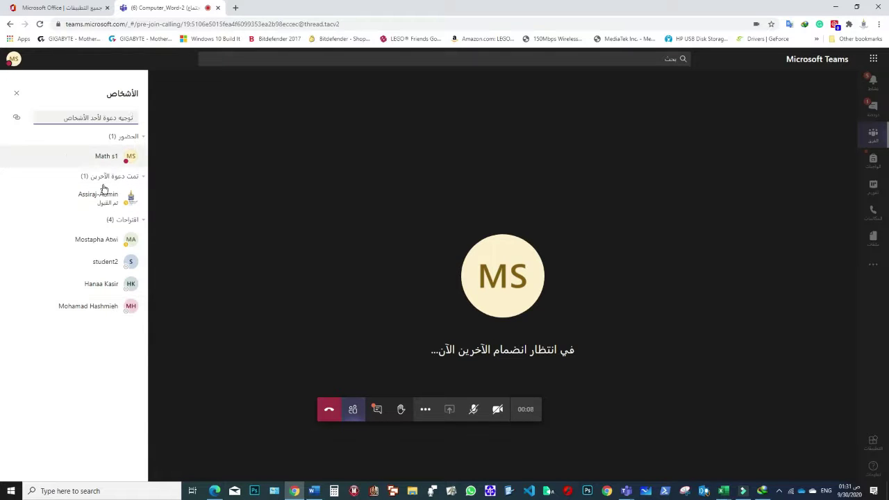
left_click(99, 362)
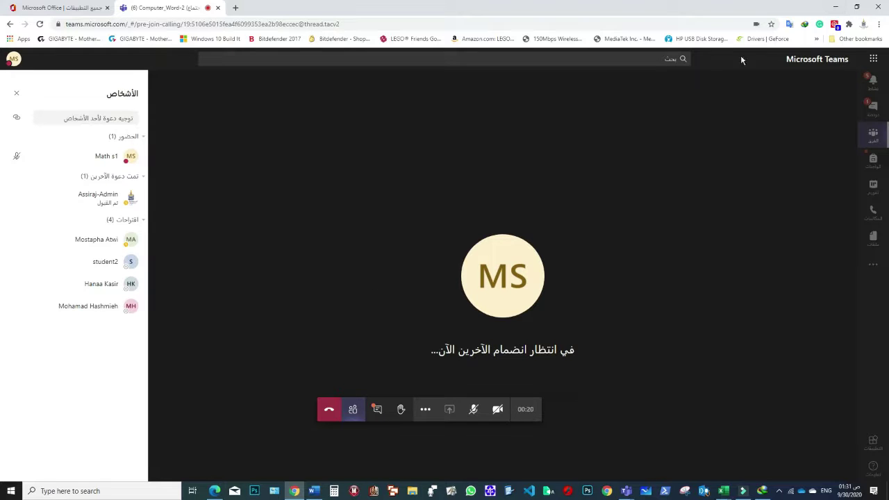
- Minimize the browser and Word windows to reveal the desktop
left_click(837, 7)
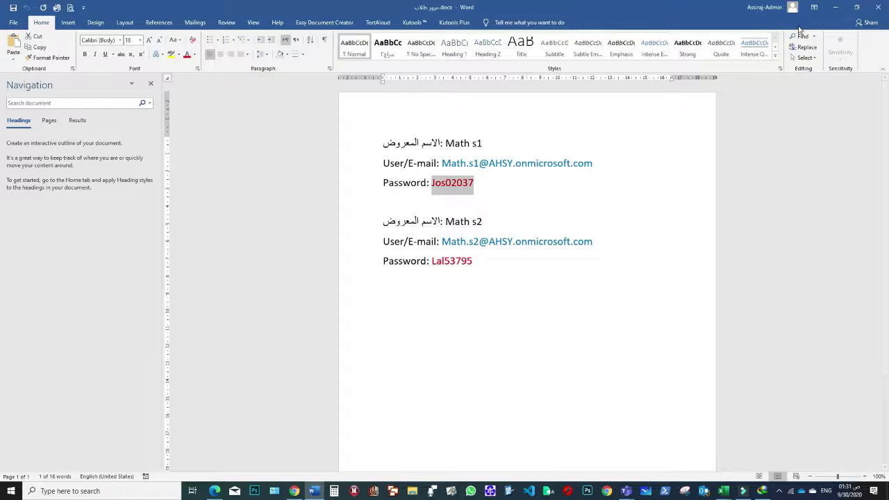
left_click(856, 7)
left_click(360, 30)
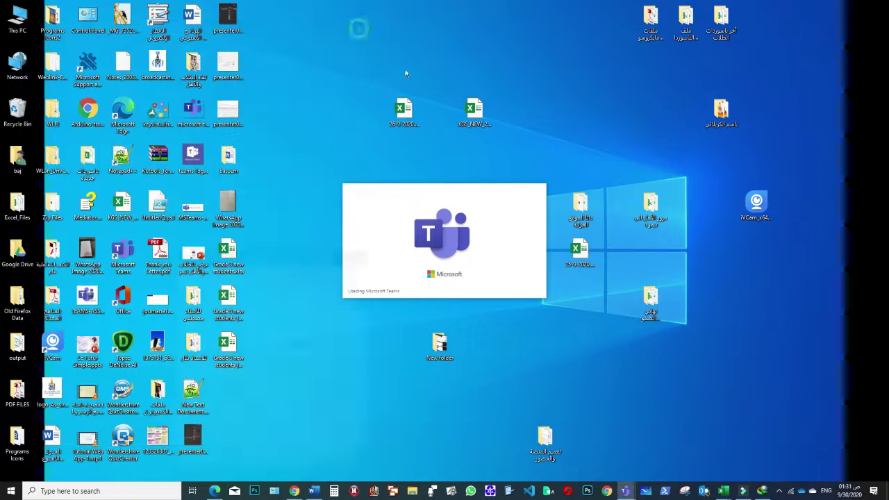
- Launch the Teams desktop app and sign in with the teacher's account e-mail
mouse_move(626, 491)
left_click(582, 470)
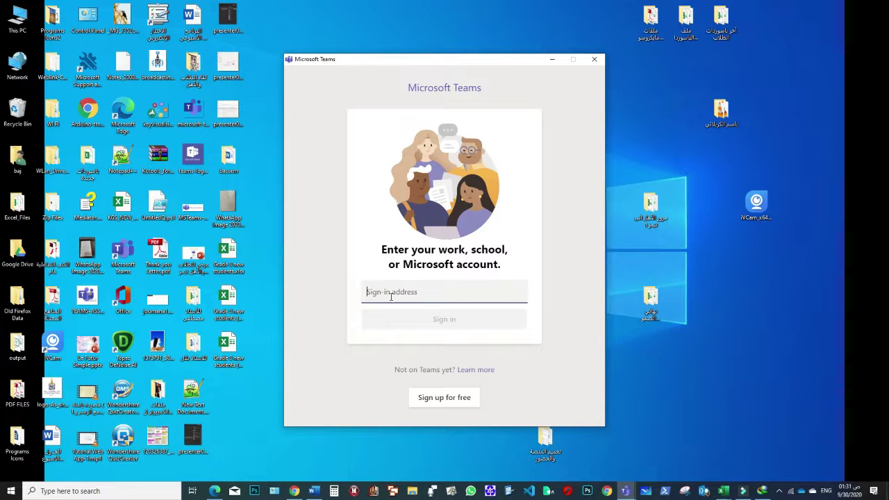
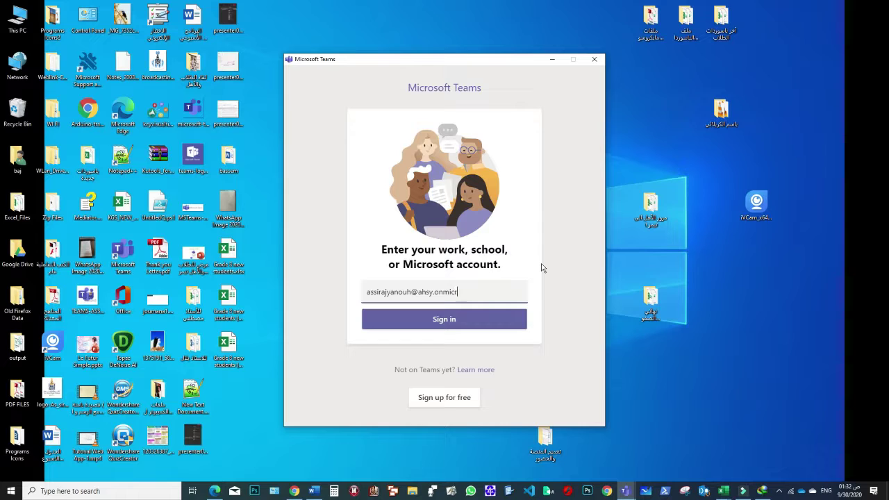
left_click(445, 323)
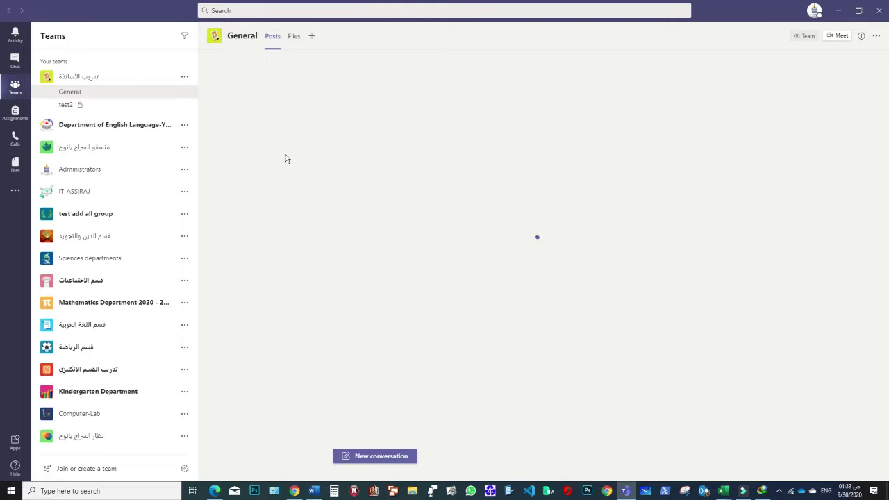
- In the Chrome meeting, browse the Teams settings' display language list without changing it
left_click(295, 489)
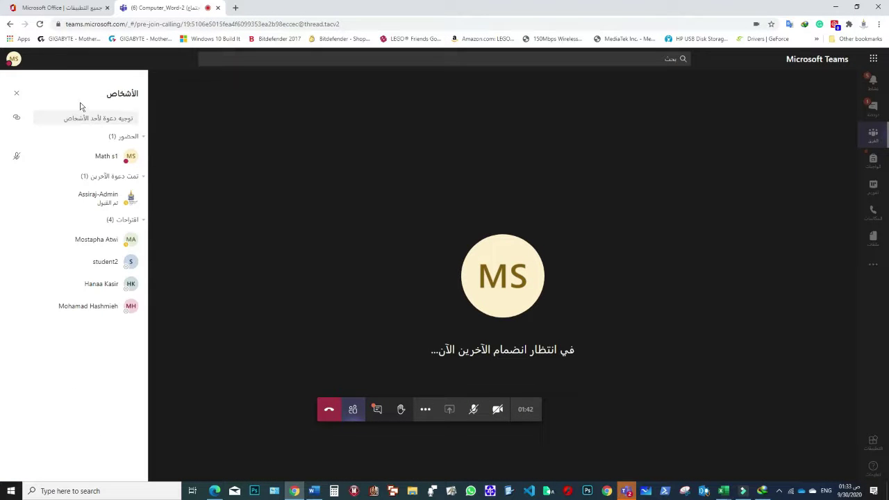
left_click(14, 59)
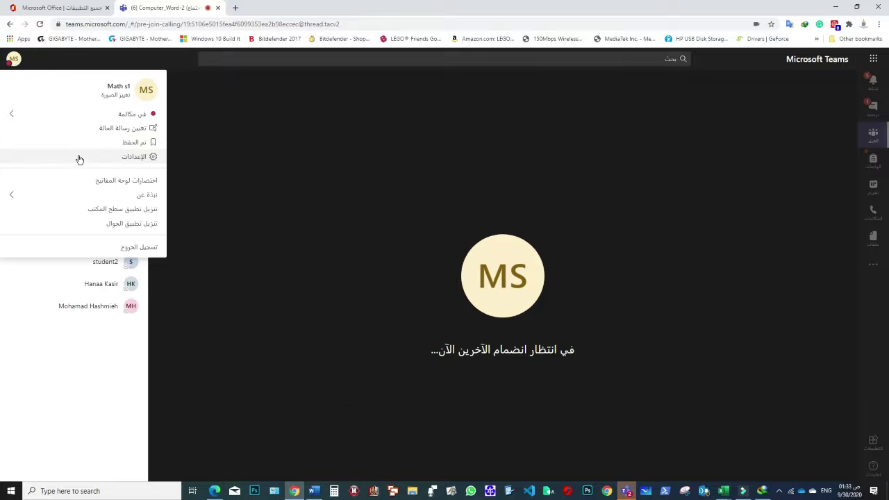
left_click(134, 157)
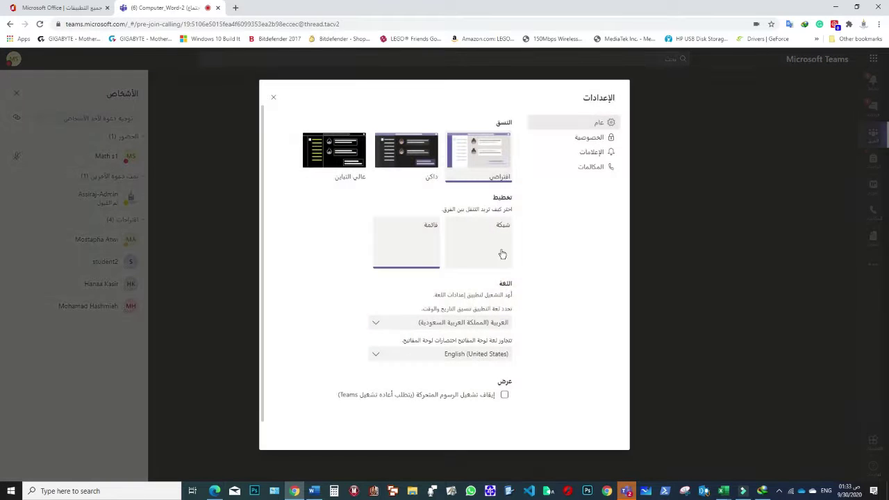
left_click(450, 325)
scroll(451, 375, "down", 5)
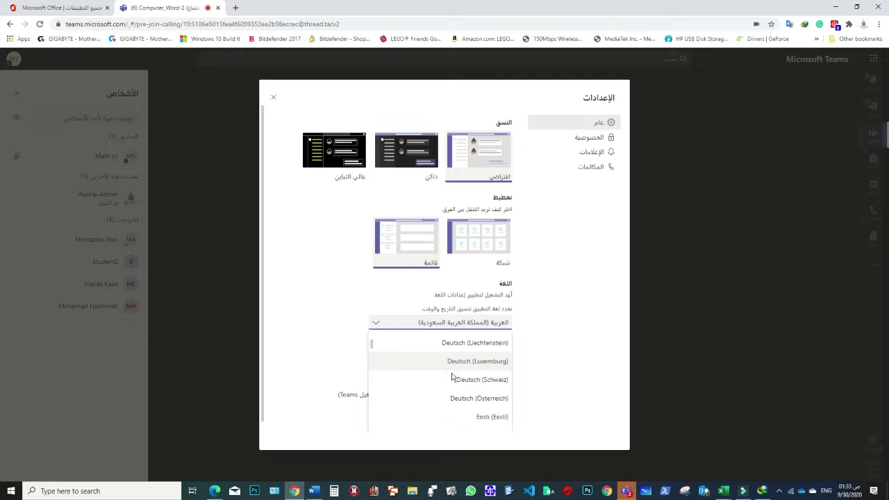
scroll(451, 376, "down", 4)
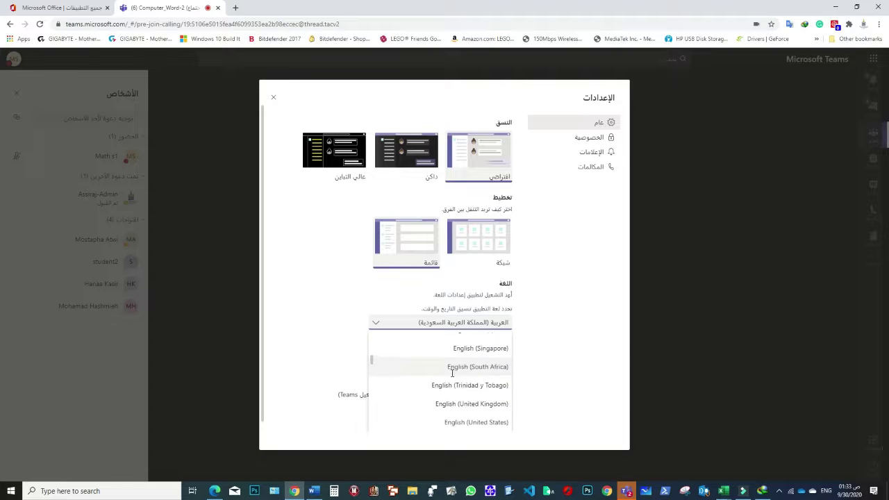
left_click(574, 304)
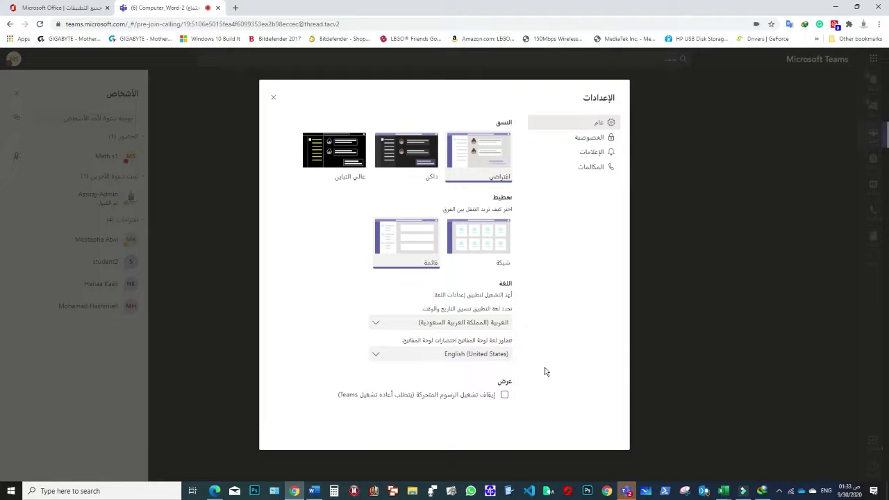
left_click(272, 97)
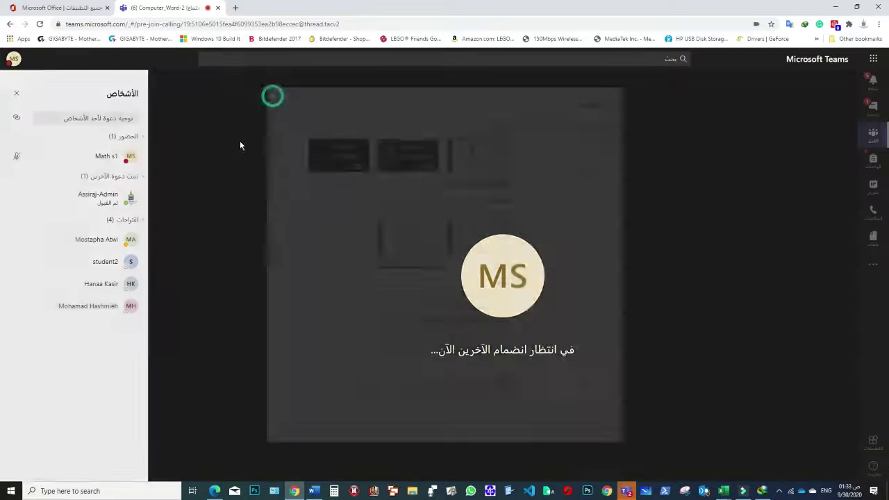
- Dismiss the profile menu and switch to the Teams desktop app
left_click(15, 59)
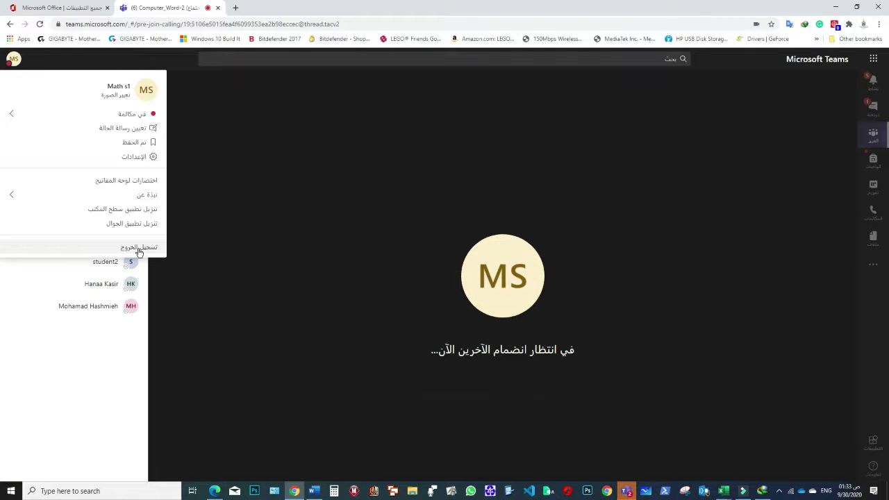
left_click(350, 168)
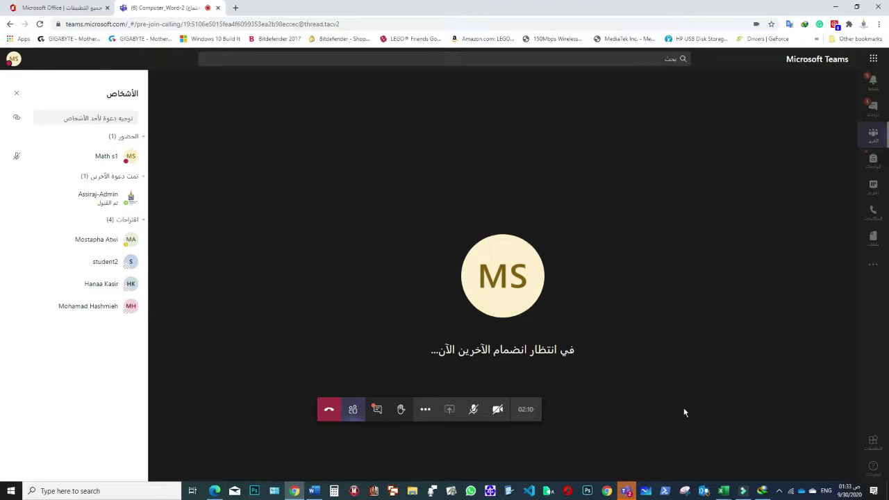
left_click(628, 490)
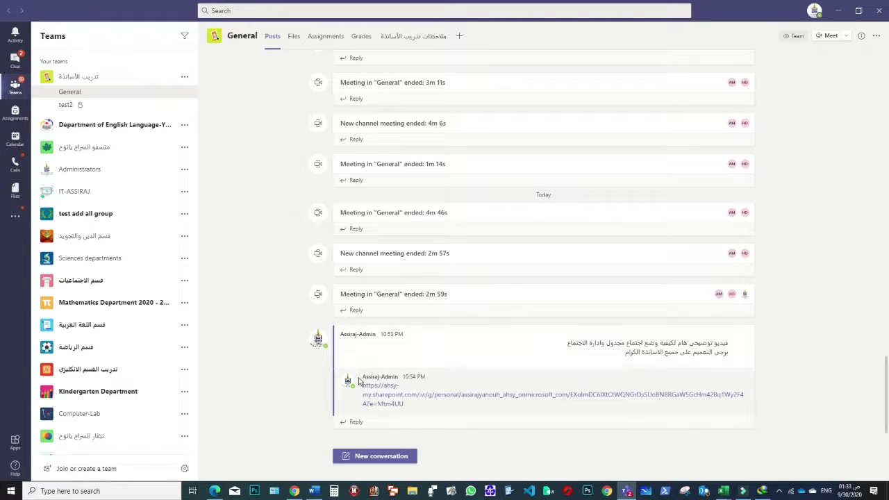
- Hang up the browser call, then open test add all group's General channel and its Meet options
left_click(295, 491)
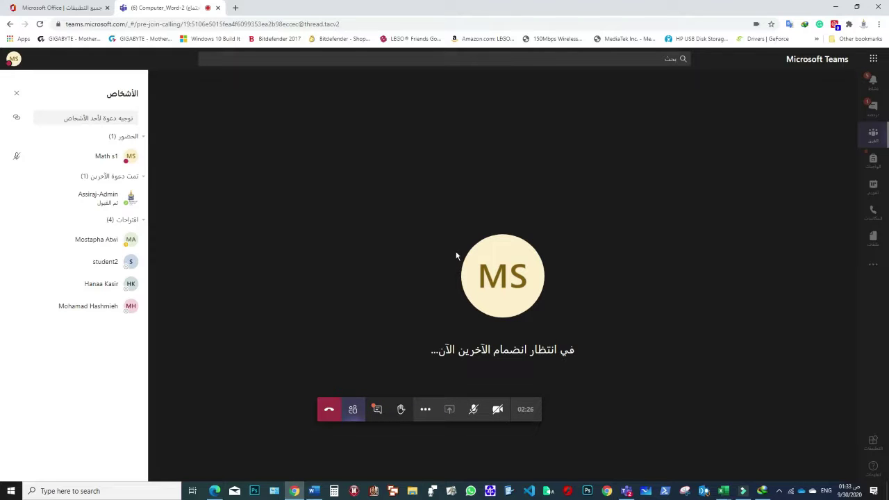
left_click(330, 412)
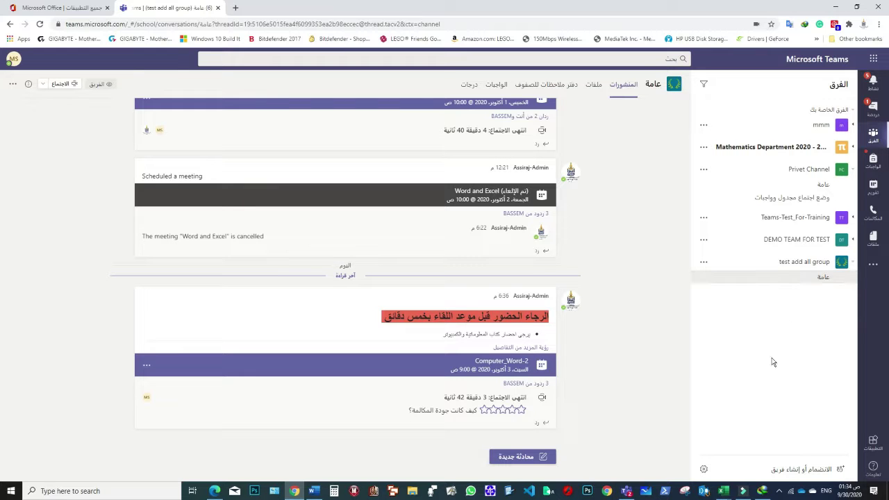
left_click(626, 491)
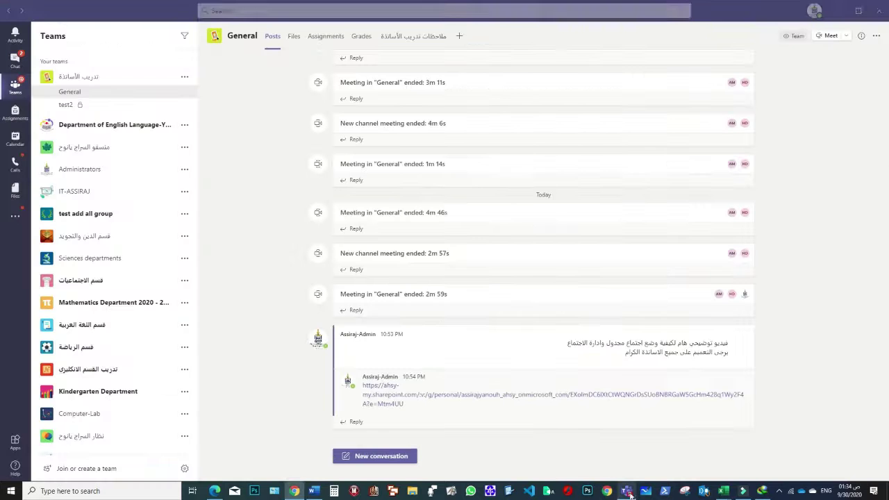
left_click(95, 217)
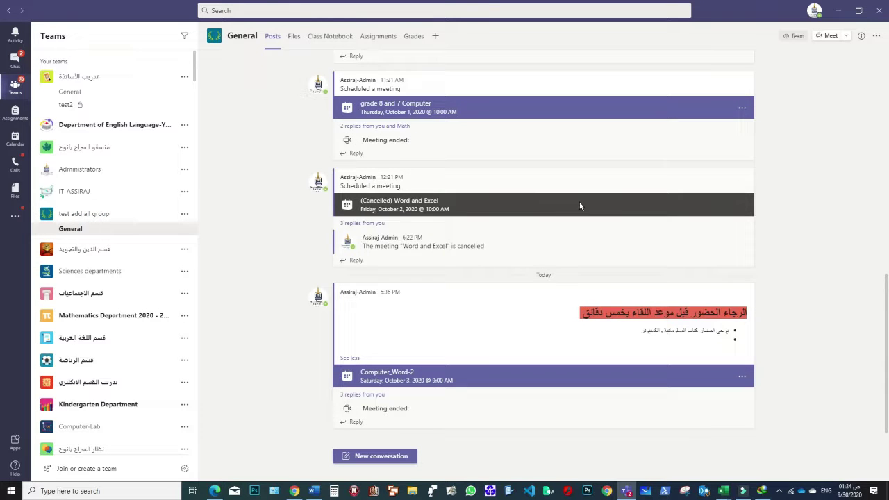
left_click(845, 36)
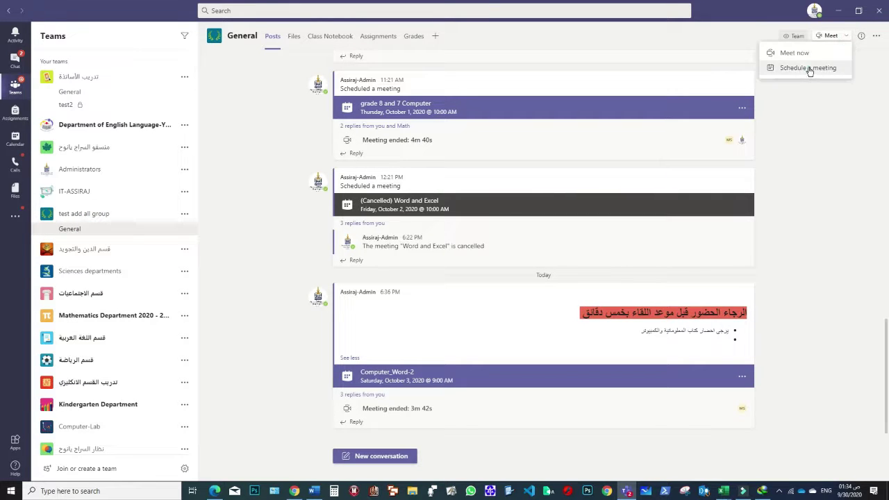
- Title the new channel meeting Demo10 and set its date to October 1, 2020
left_click(808, 67)
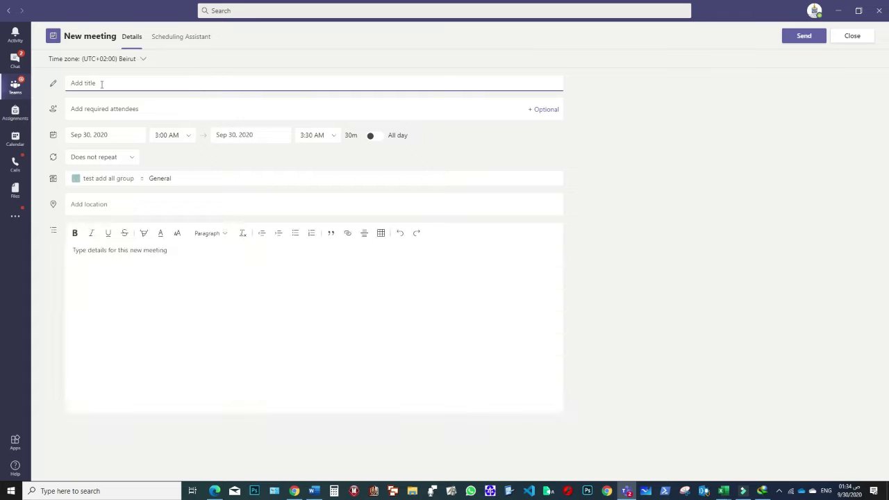
type("Demo10")
left_click(136, 139)
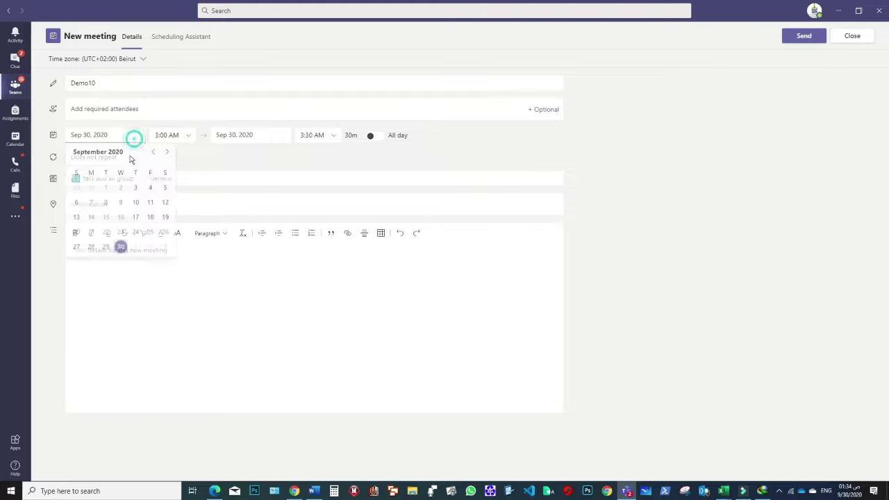
left_click(136, 248)
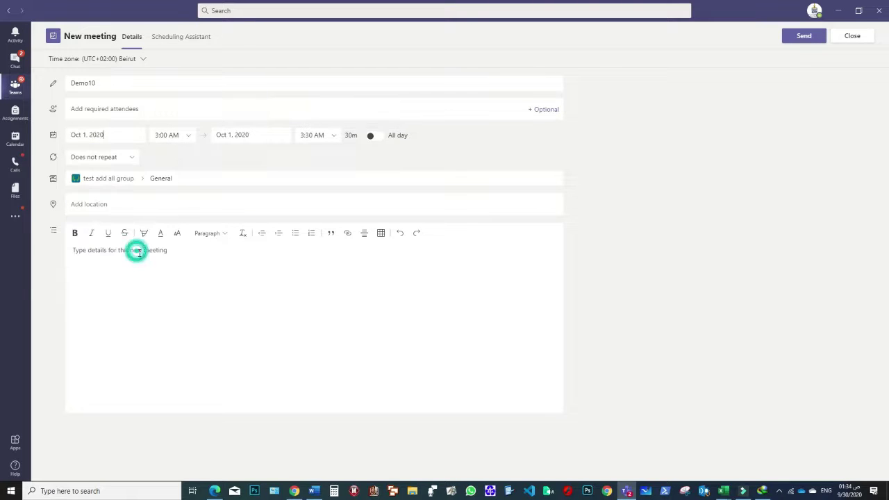
- Set the meeting time to 10:00–10:50 AM and send the invitation
left_click(187, 138)
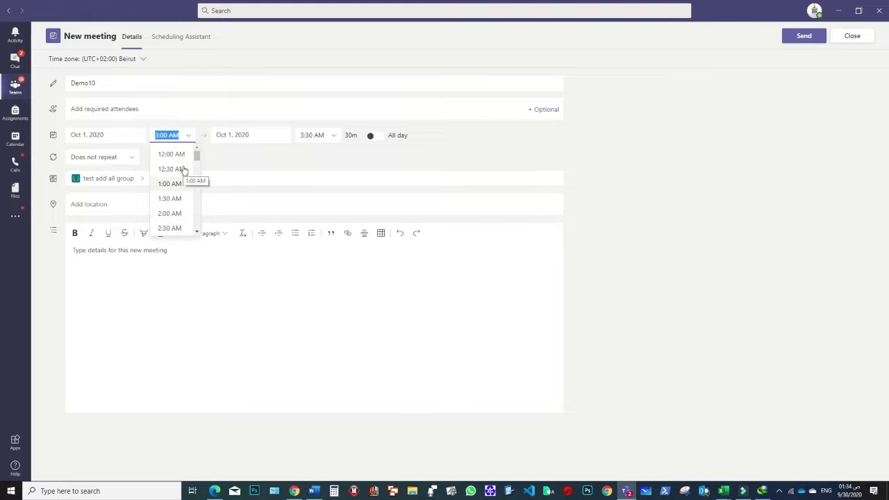
scroll(179, 177, "down", 3)
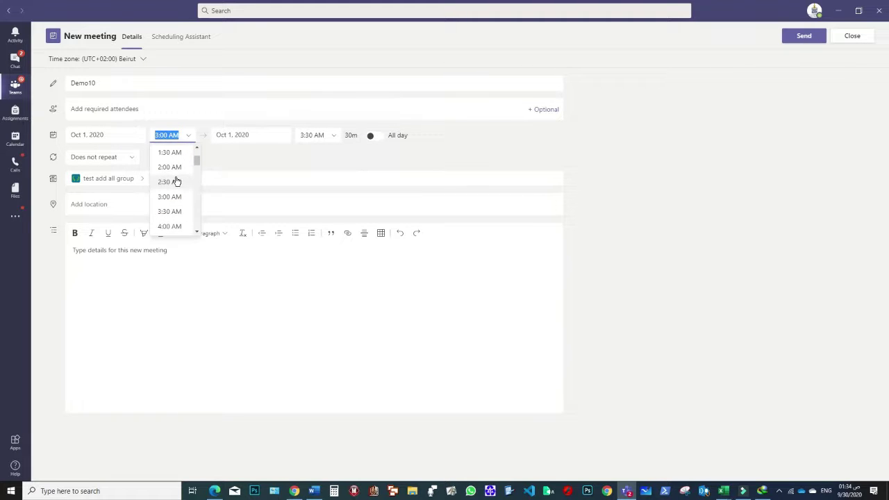
scroll(182, 200, "down", 3)
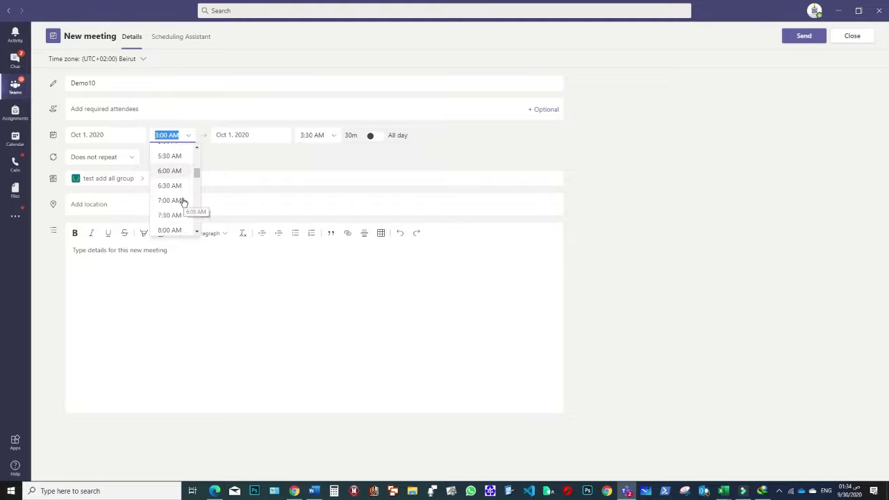
scroll(183, 201, "down", 3)
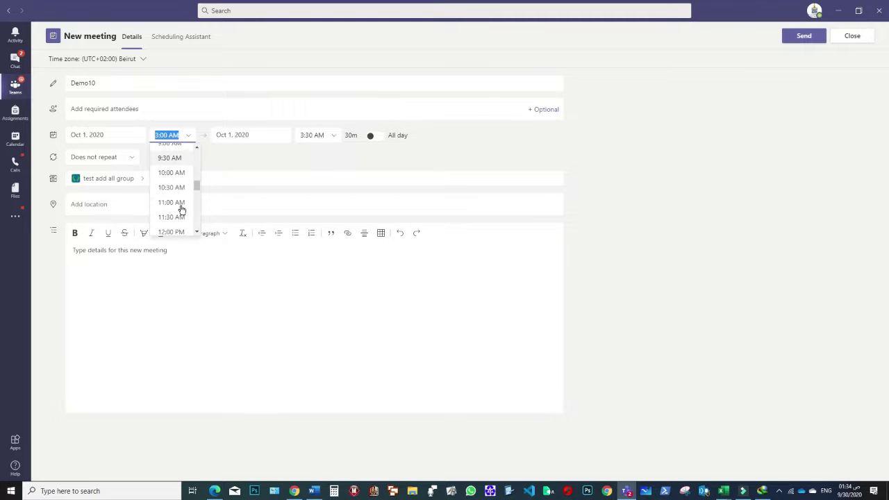
left_click(175, 174)
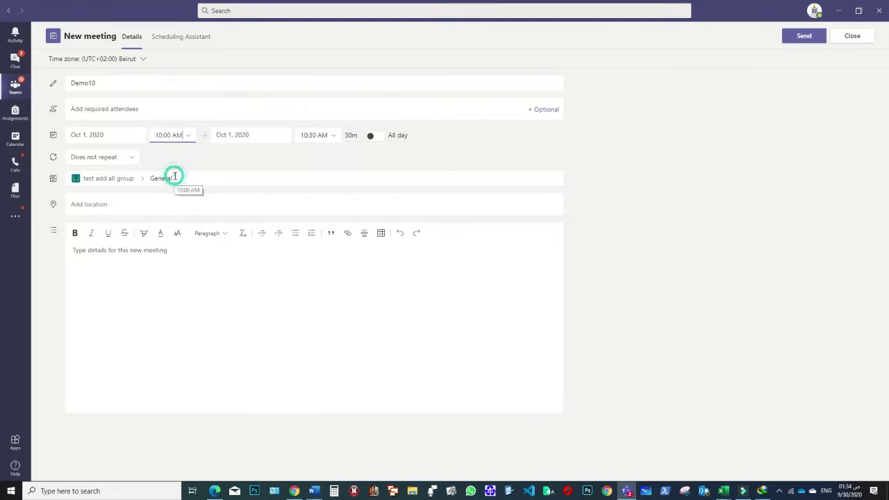
left_click(312, 136)
left_click(315, 138)
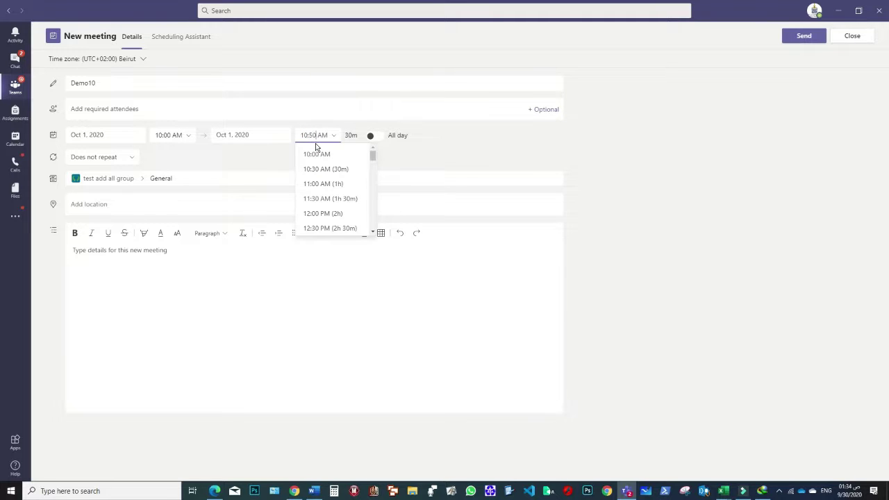
left_click(442, 152)
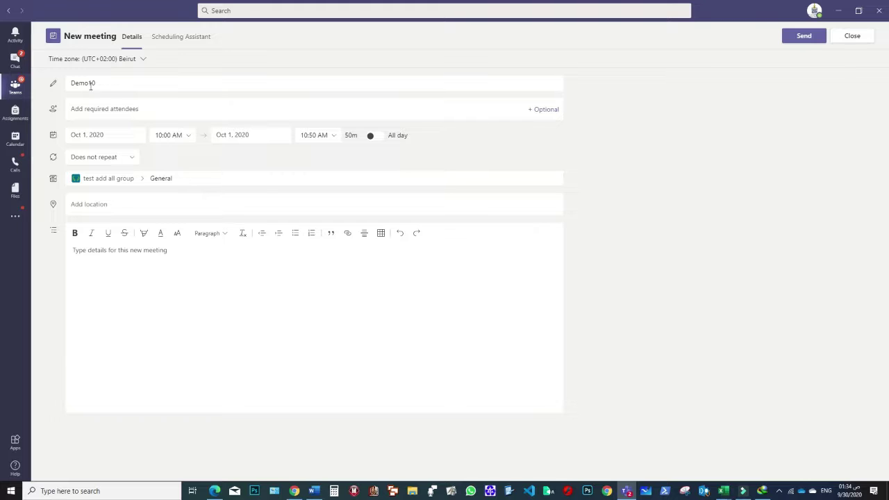
left_click(804, 40)
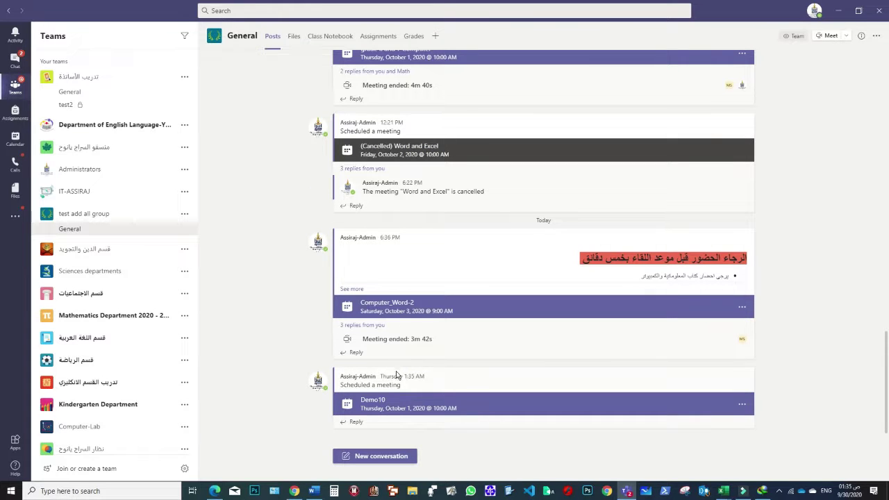
- In Chrome, open the Demo10 meeting card to view its 1 October, 10:00–10:50 AM details
left_click(295, 491)
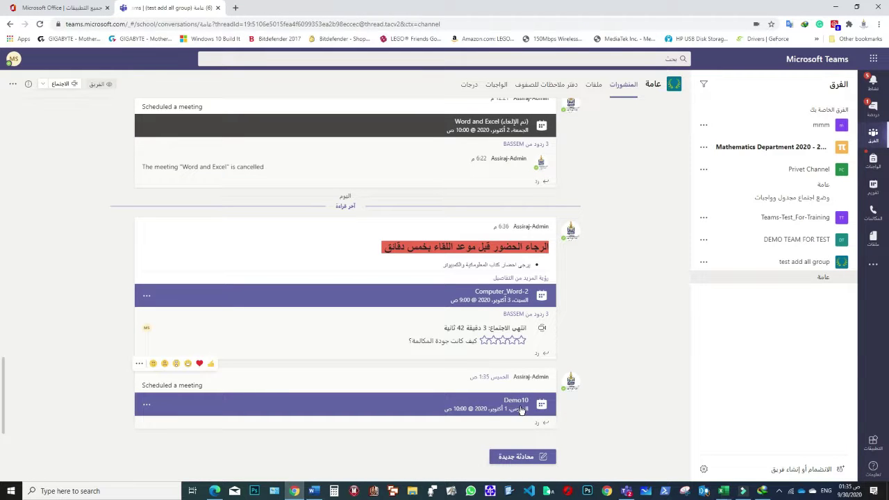
left_click(620, 374)
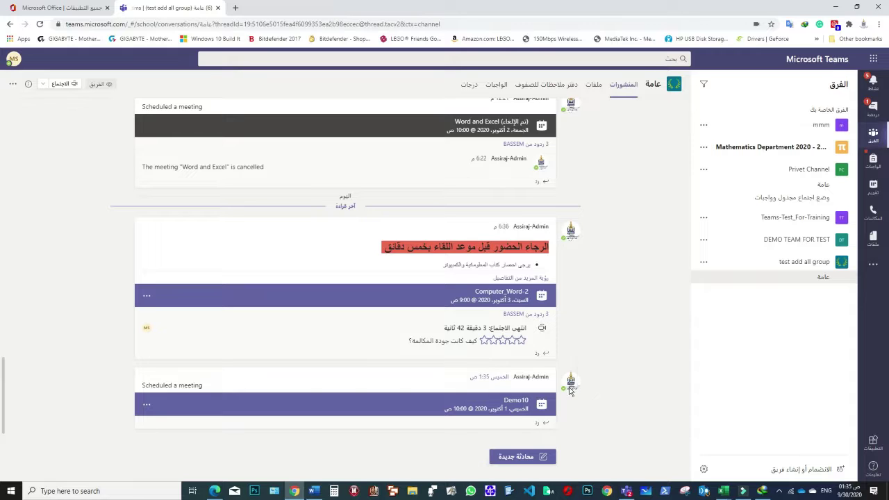
mouse_move(571, 387)
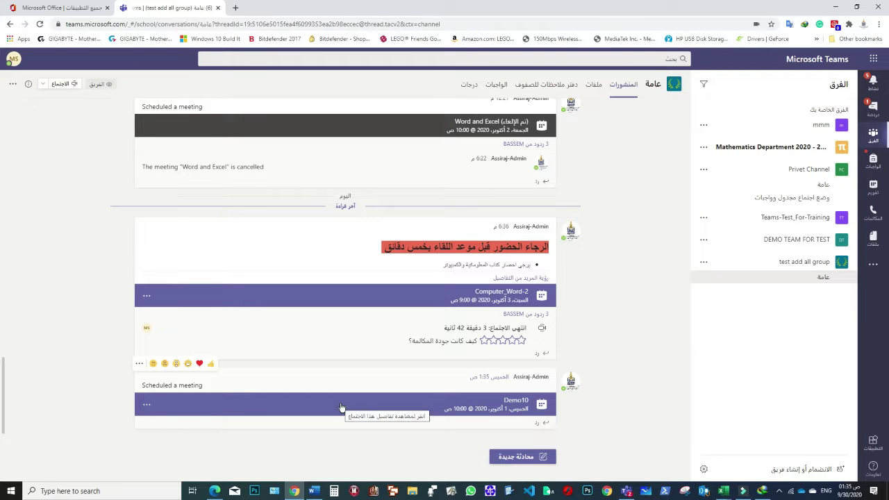
left_click(397, 409)
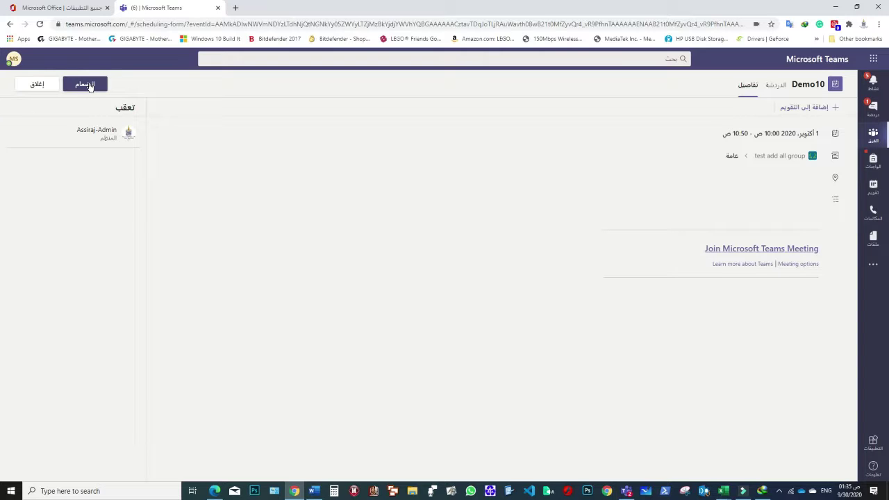
- Join Demo10 in the browser with the mic muted, show participants, and return to Teams desktop
left_click(86, 84)
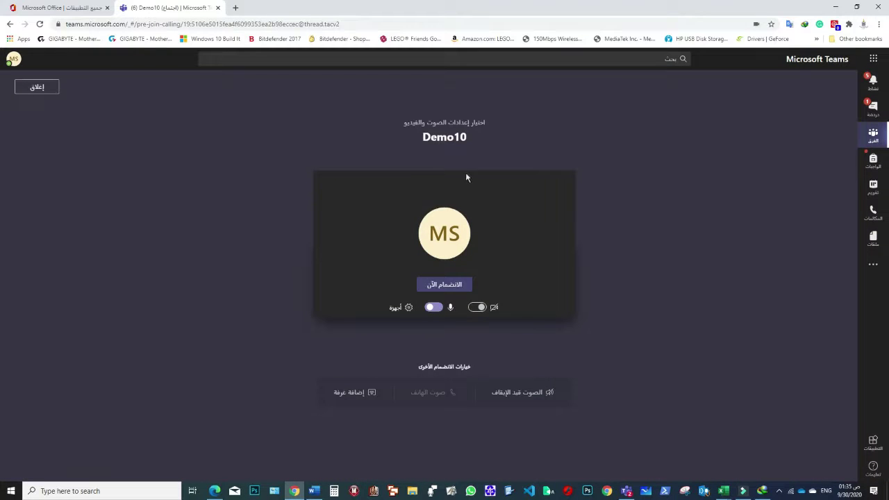
left_click(436, 308)
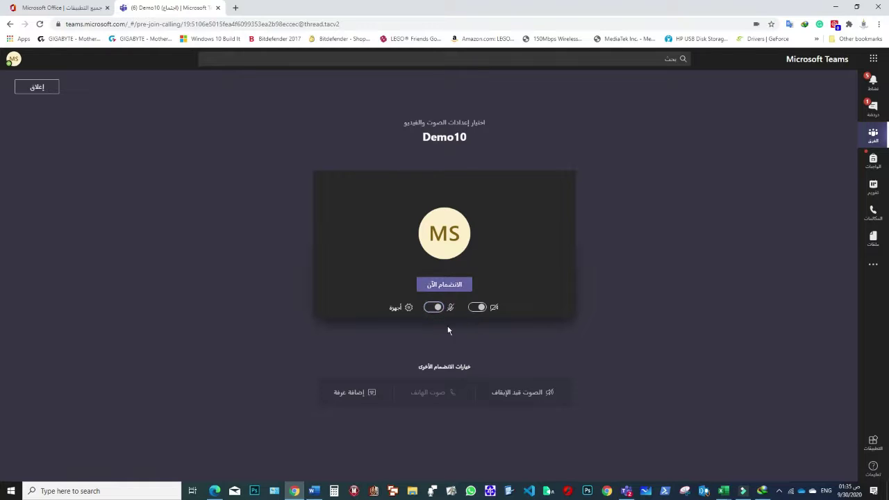
left_click(457, 283)
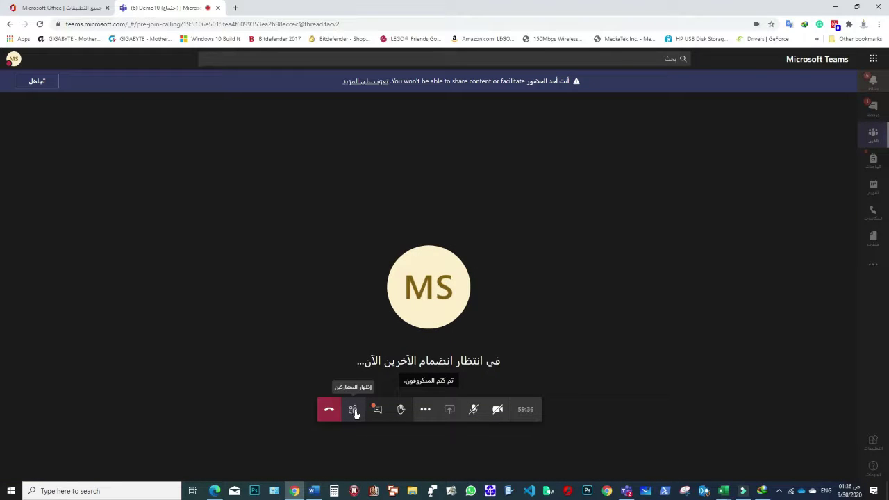
left_click(353, 411)
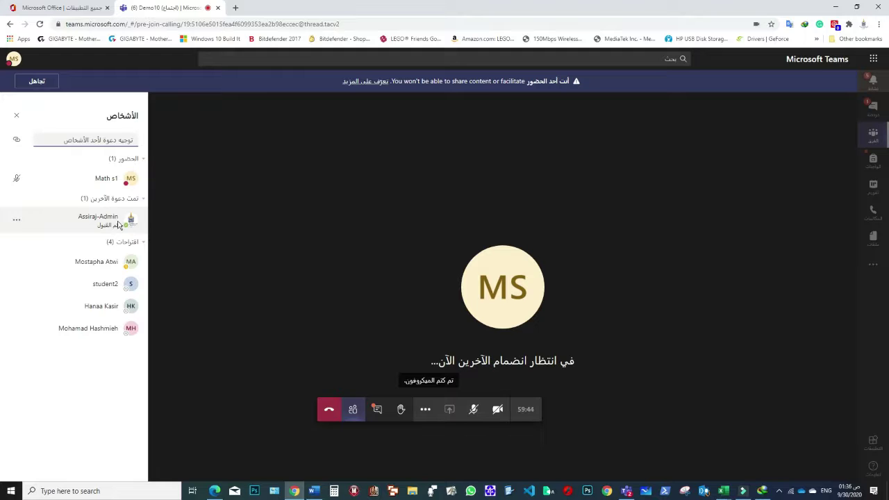
left_click(627, 491)
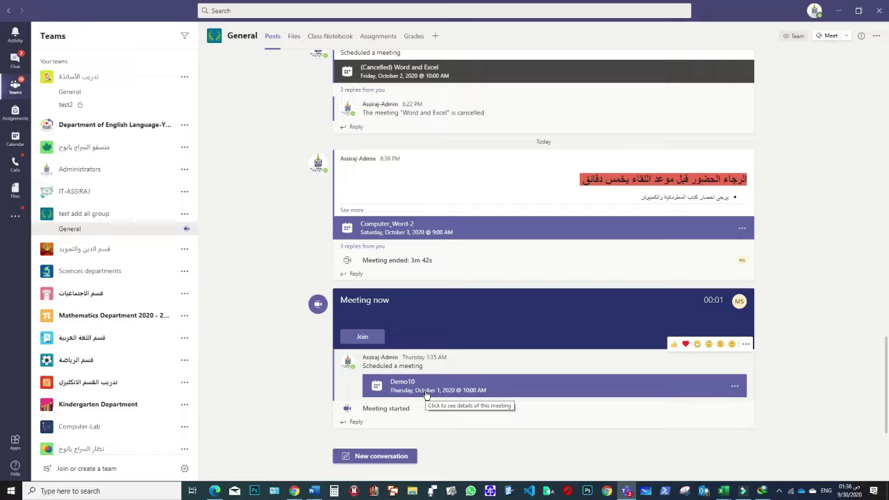
- Join the live Demo10 meeting muted from Teams desktop, show participants, and maximize the window
left_click(362, 337)
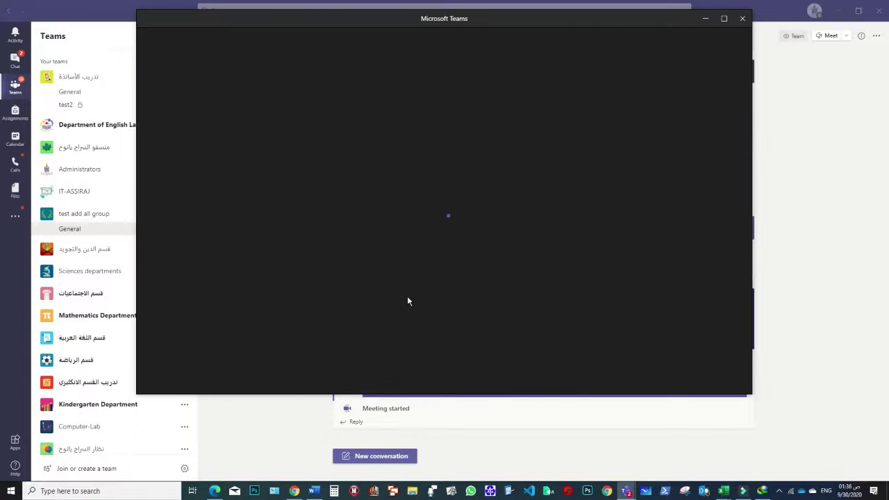
left_click(381, 269)
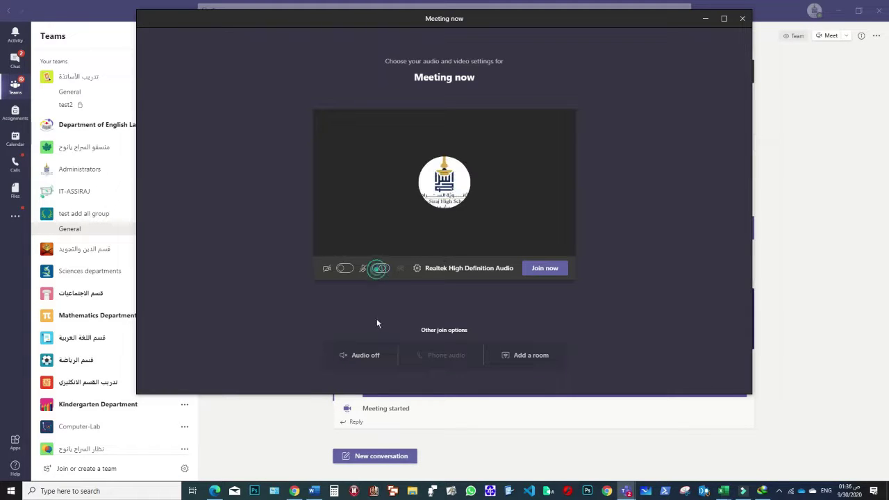
left_click(541, 272)
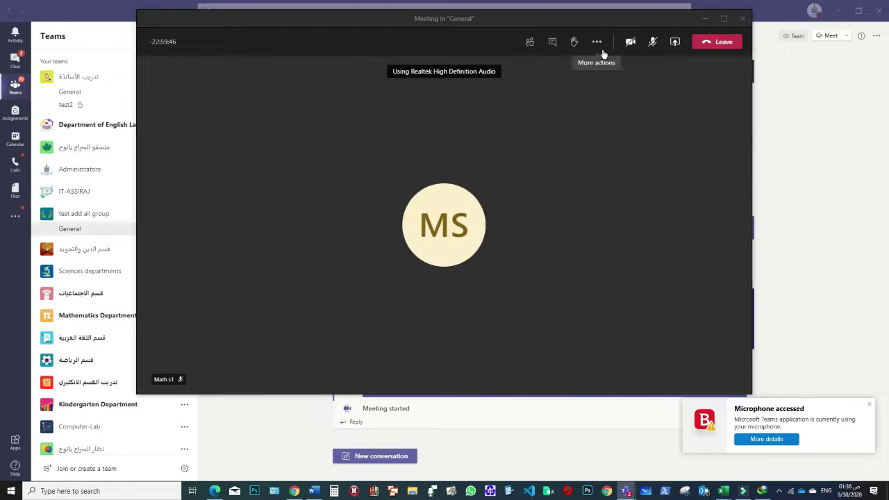
left_click(524, 45)
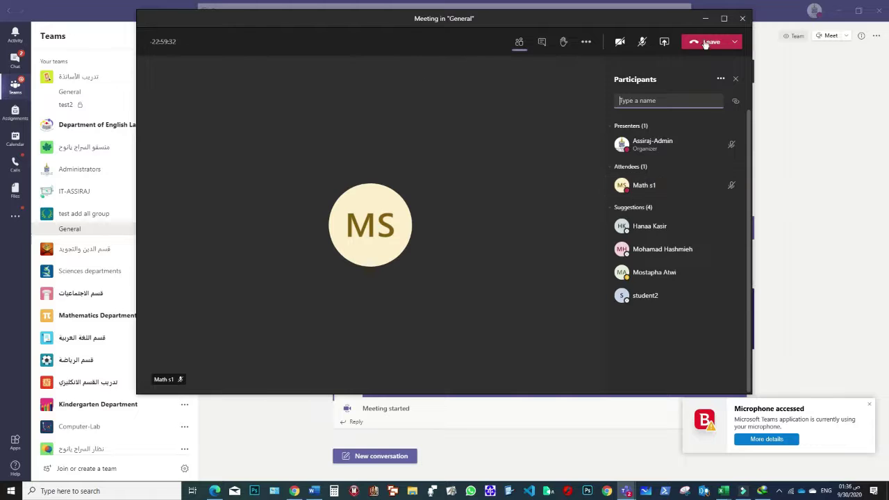
left_click(723, 18)
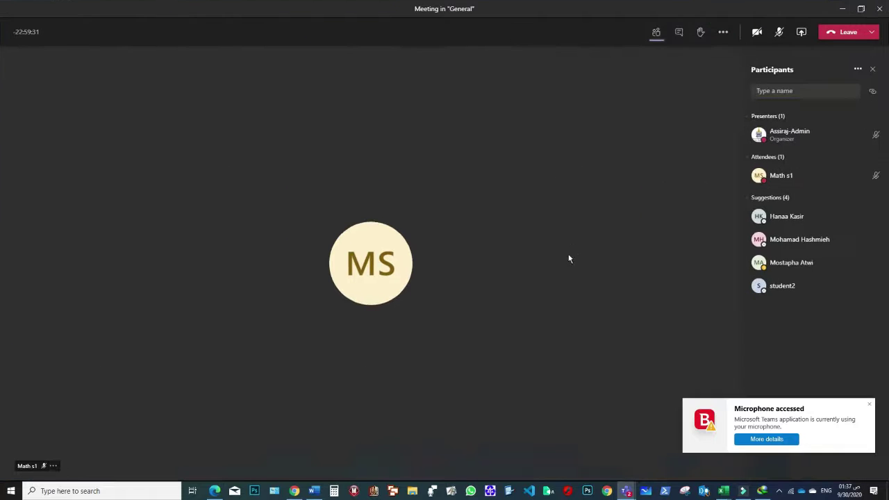
- Raise the student's hand in the Chrome meeting, then return to the teacher's meeting window
left_click(326, 448)
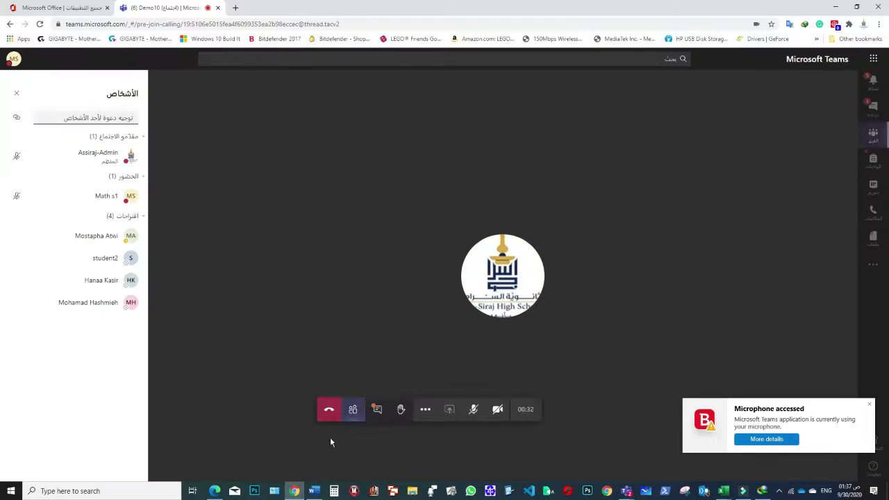
left_click(869, 404)
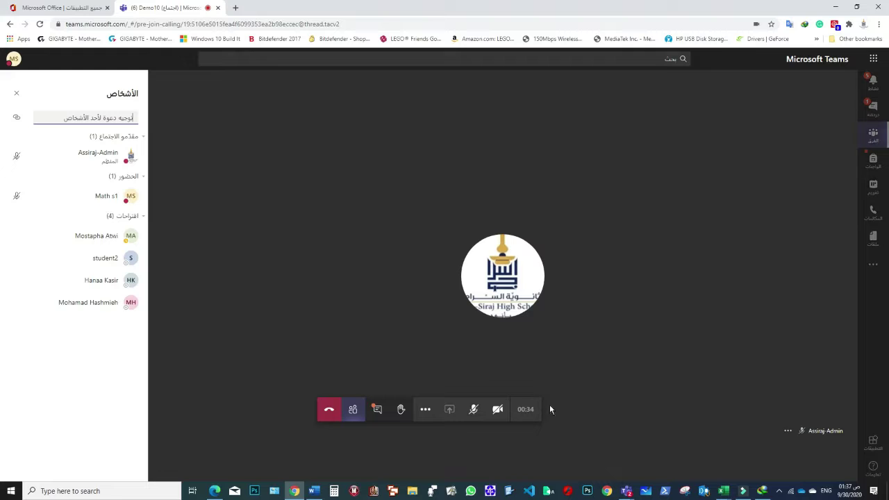
left_click(401, 413)
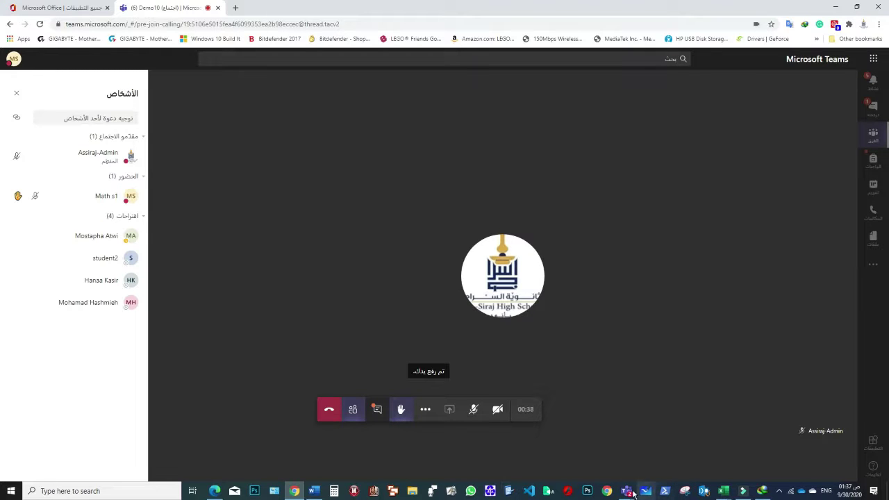
left_click(628, 440)
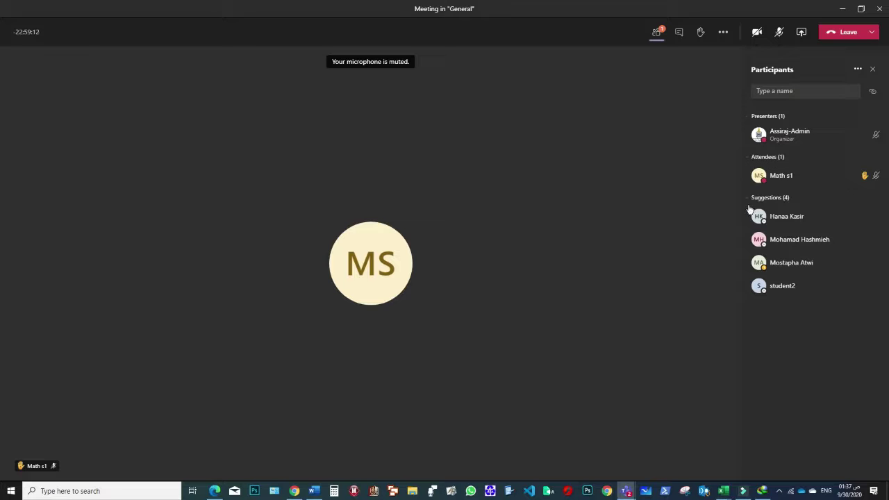
- Lower the attendee's raised hand from the Participants list and switch back to Chrome
left_click(871, 175)
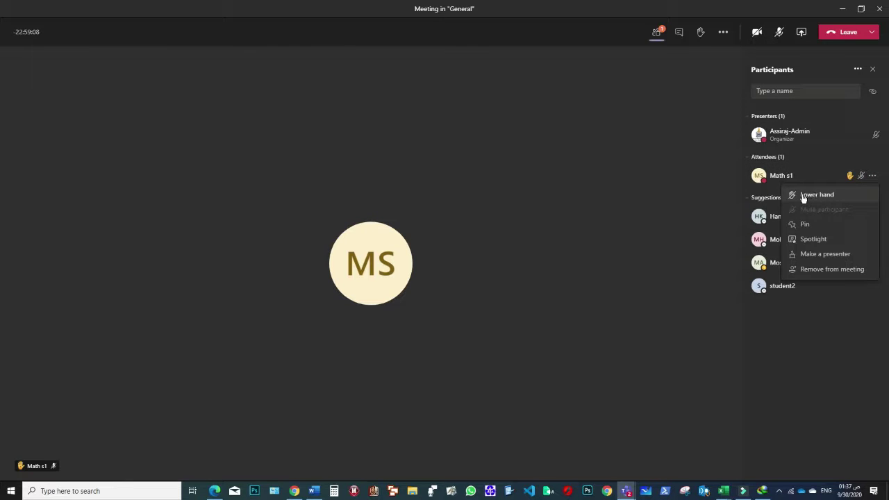
left_click(830, 196)
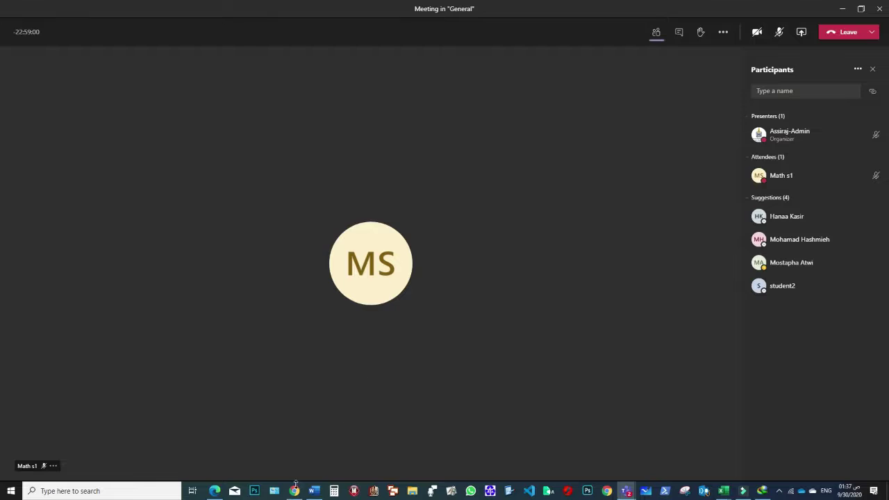
key("alt+Tab")
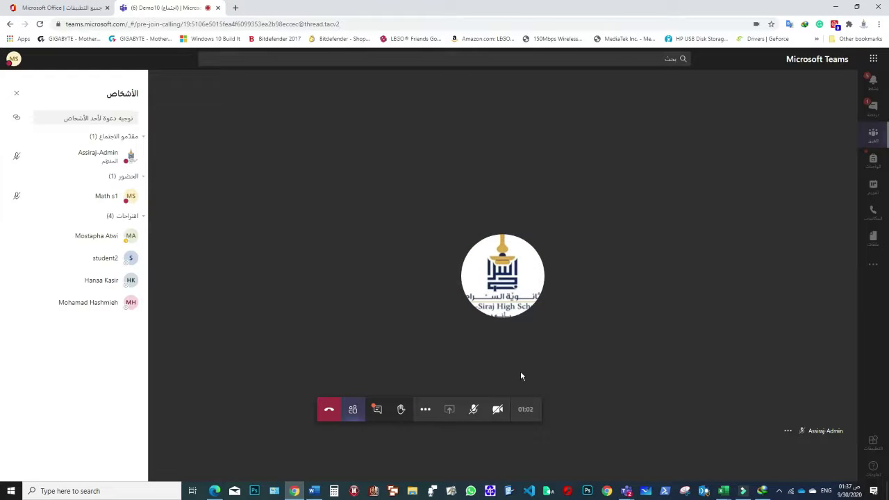
- As the student, unmute and re-mute, then post 'لم افهم الفقرة الأولى من الدرس' in the meeting chat
left_click(474, 410)
left_click(474, 411)
left_click(377, 413)
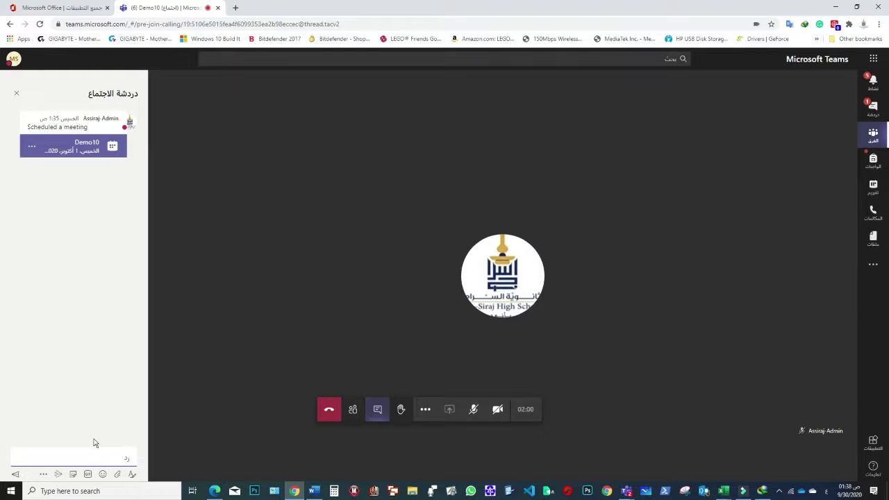
type("ال")
key("Return")
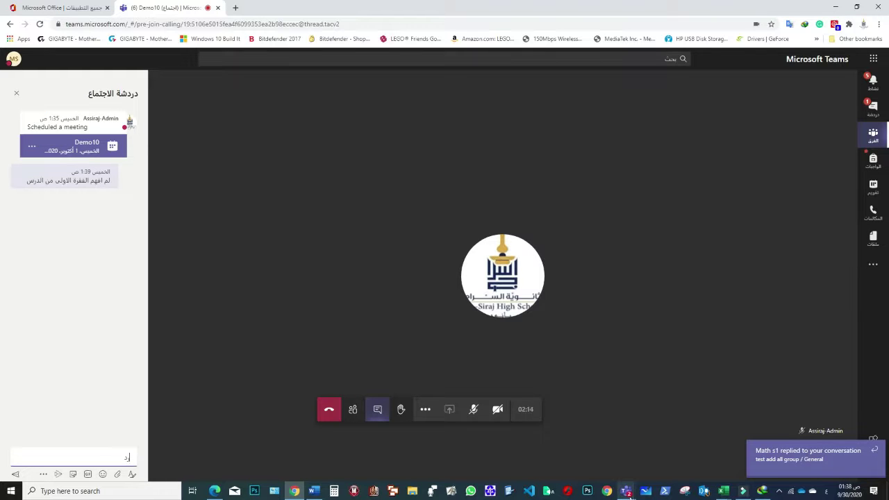
- In the teacher's meeting window, open the meeting chat and the student's profile card
mouse_move(626, 490)
left_click(673, 439)
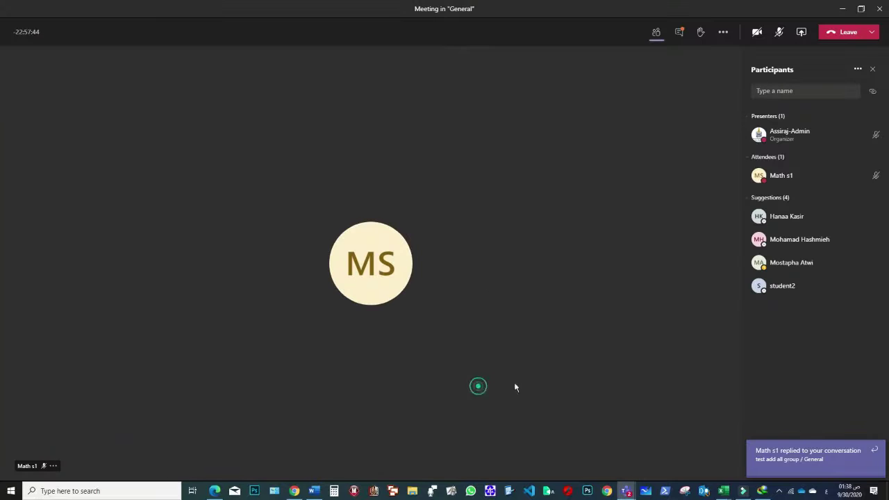
left_click(679, 33)
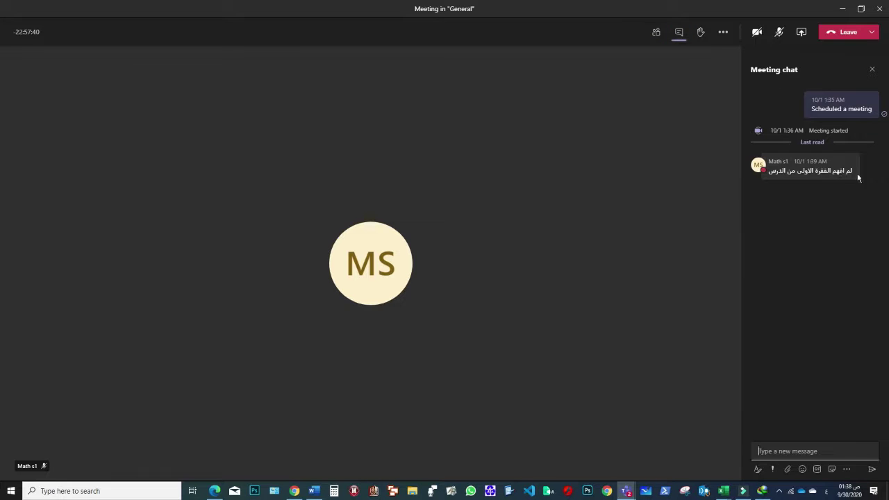
left_click(791, 181)
left_click(762, 166)
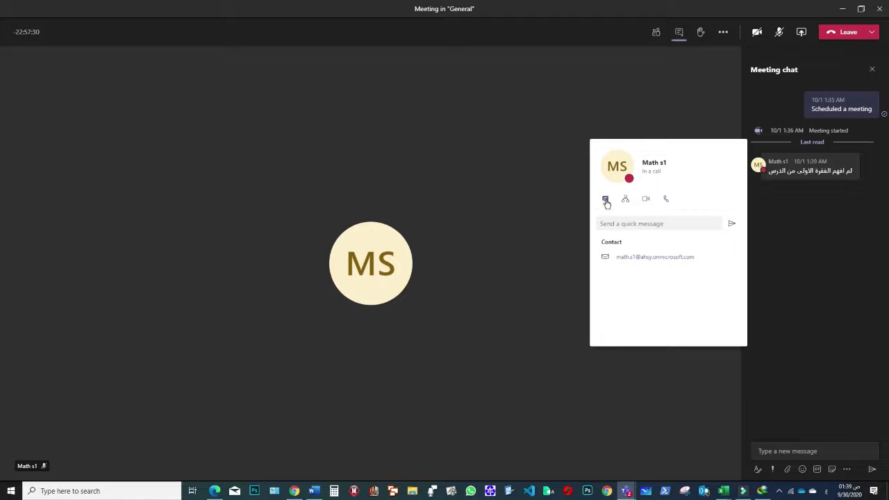
- Privately message the student that the first paragraph will be explained again shortly
left_click(607, 223)
type("احسنت سعيد الشح الفقرة الأولى")
key("BackSpace")
key("BackSpace")
type("لى بعد قليل")
key("Return")
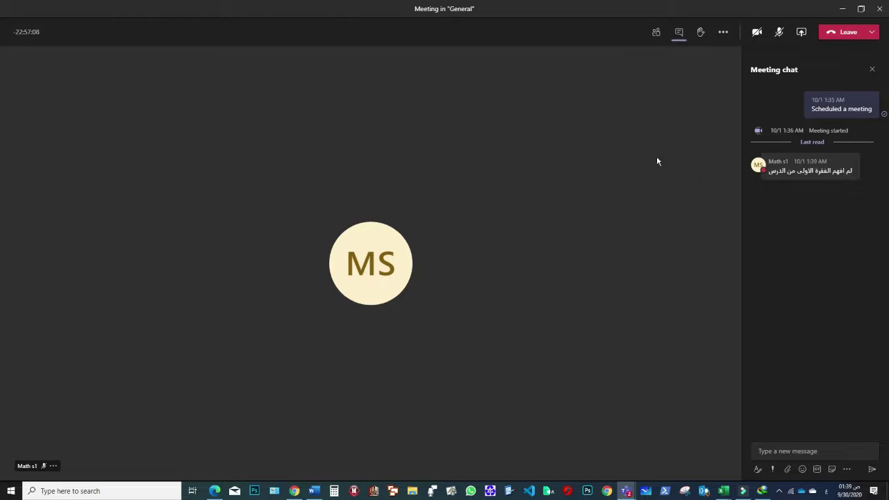
left_click(295, 491)
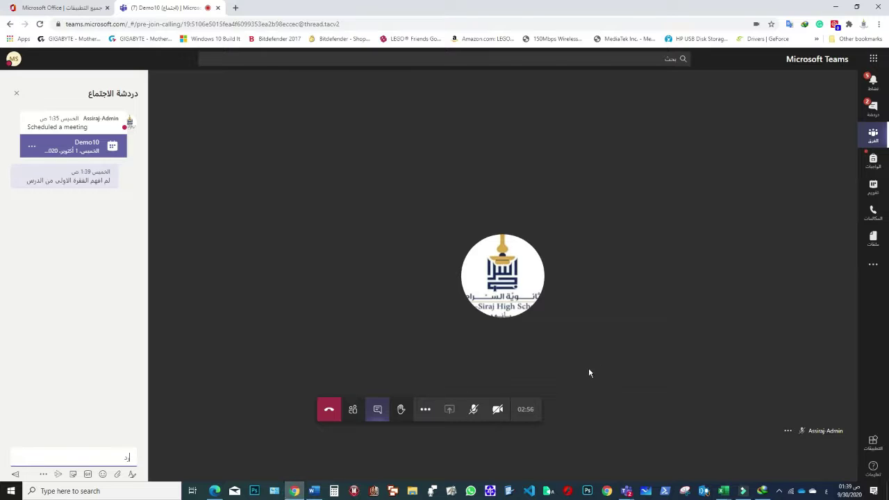
- In the student's web meeting, toggle the meeting chat and open the private chats list
left_click(377, 413)
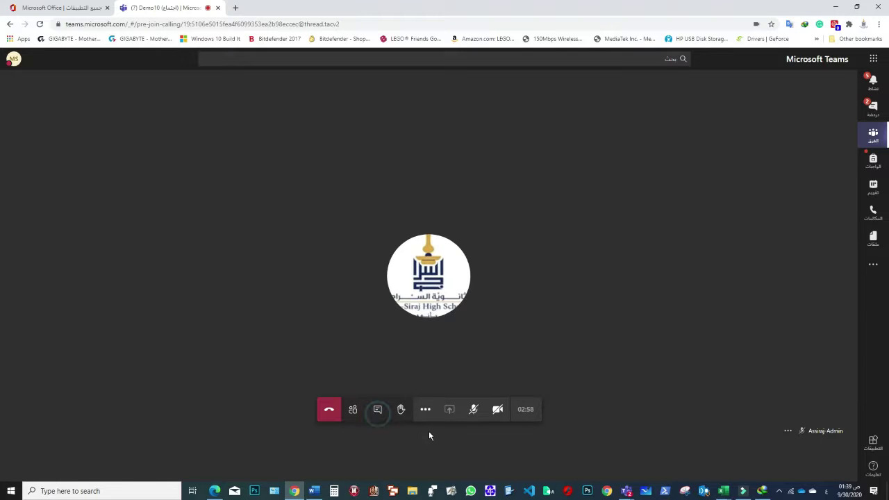
left_click(378, 409)
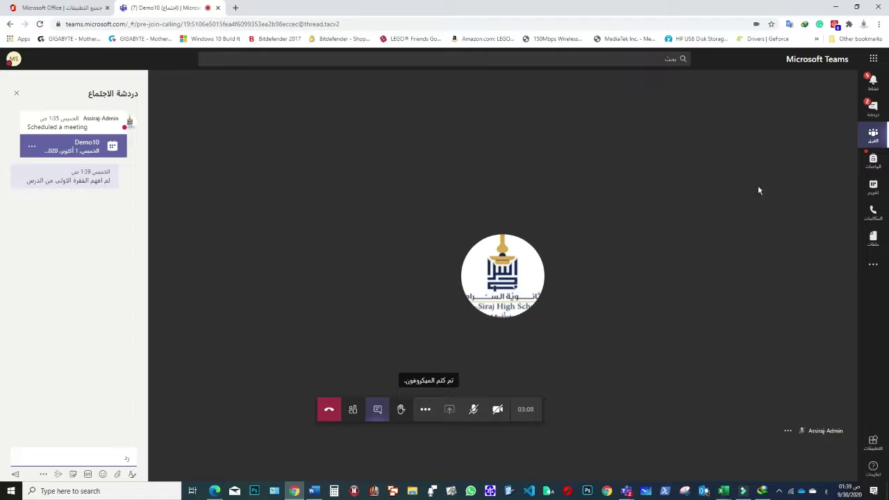
left_click(873, 108)
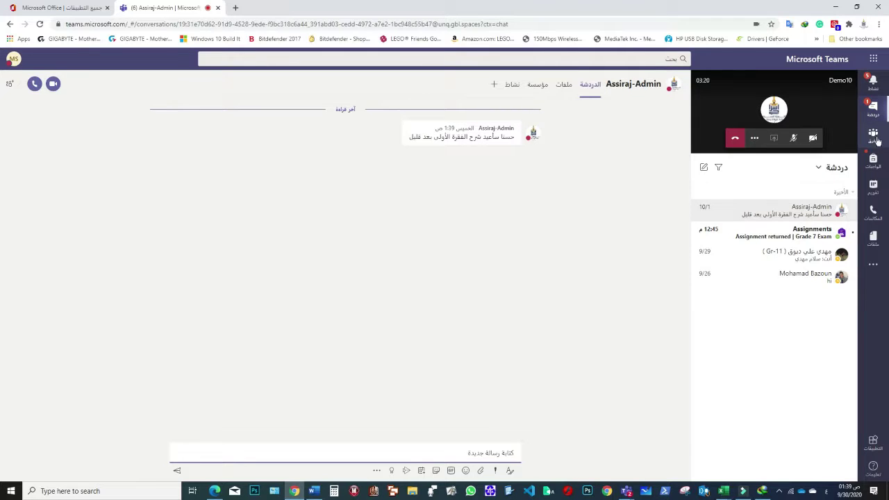
- Return to the full meeting view, then bring the teacher's desktop meeting window to the front
left_click(739, 109)
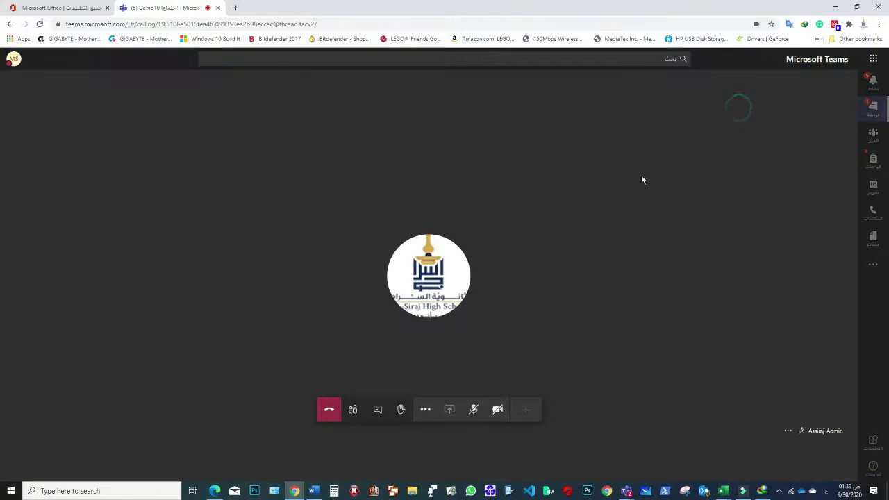
left_click(563, 306)
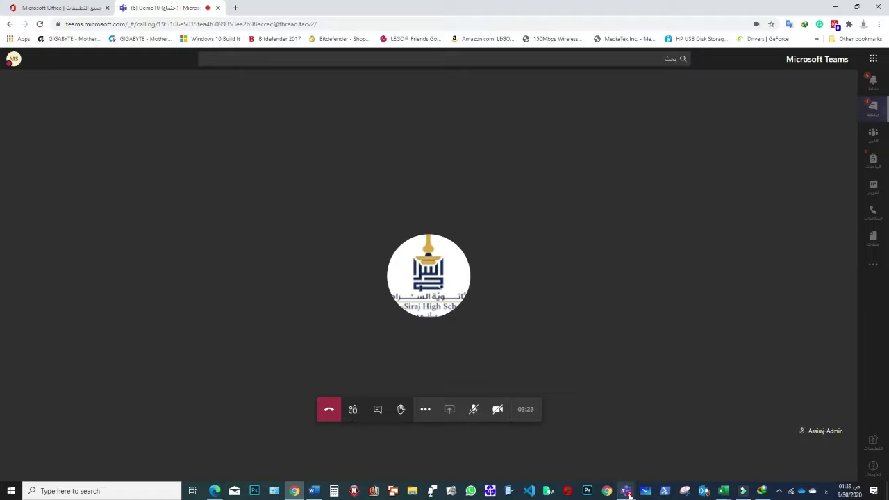
mouse_move(629, 495)
left_click(633, 445)
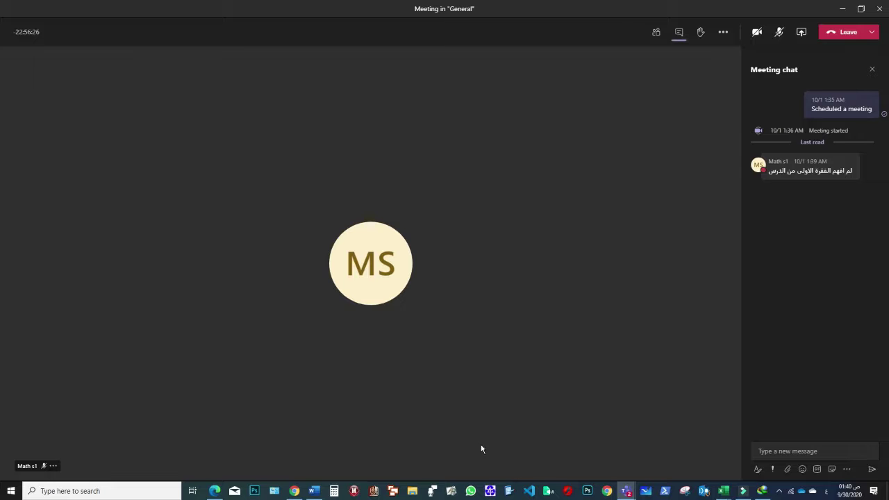
- Minimize the meeting, browser and Teams windows to reveal the desktop
left_click(842, 9)
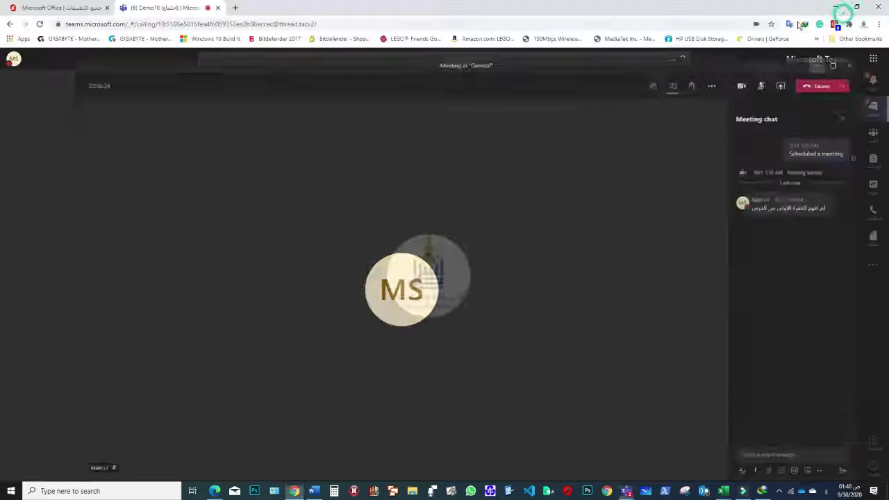
left_click(835, 7)
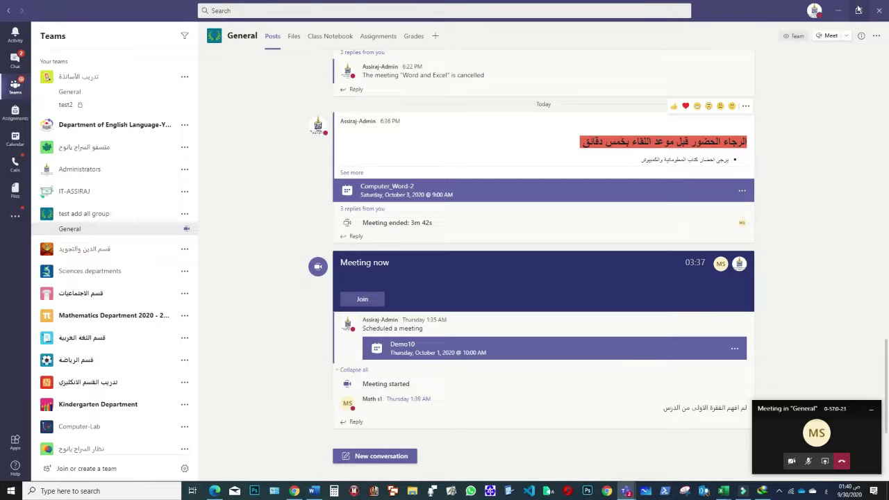
left_click(840, 11)
- Open the school's Teams .pptx as a slide show from the first slide, with the meeting window restored over it
double_click(193, 257)
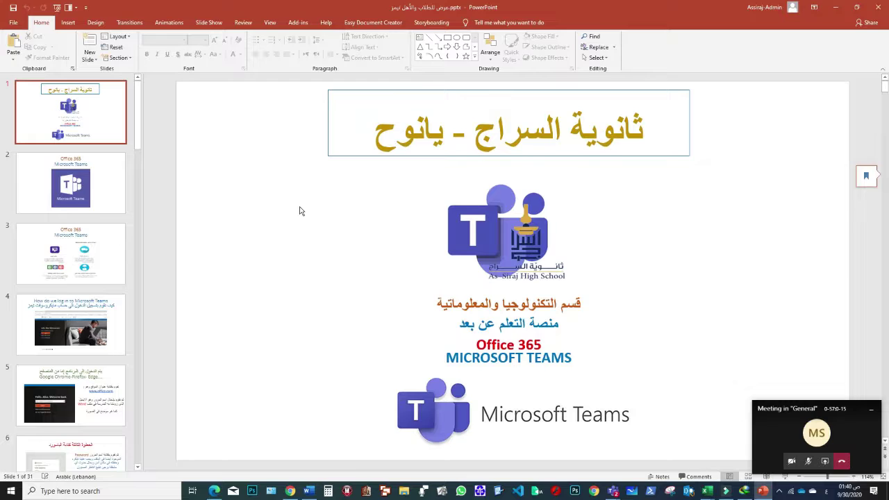
key("F5")
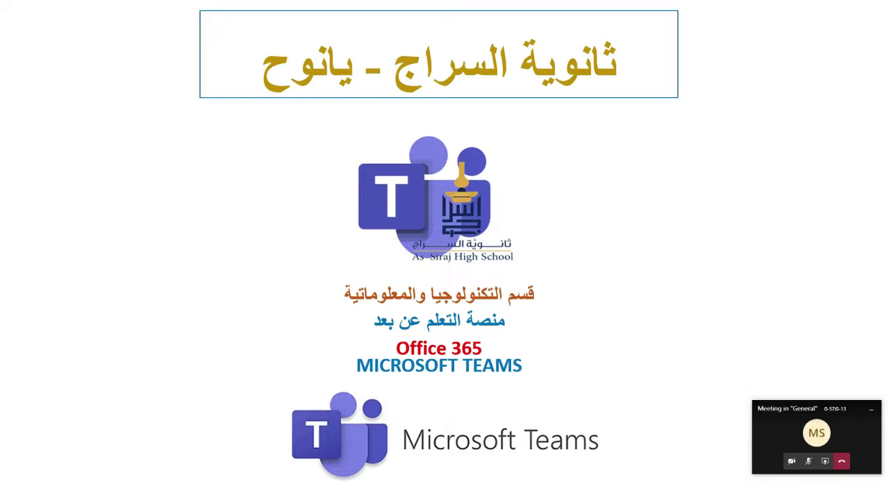
left_click(764, 434)
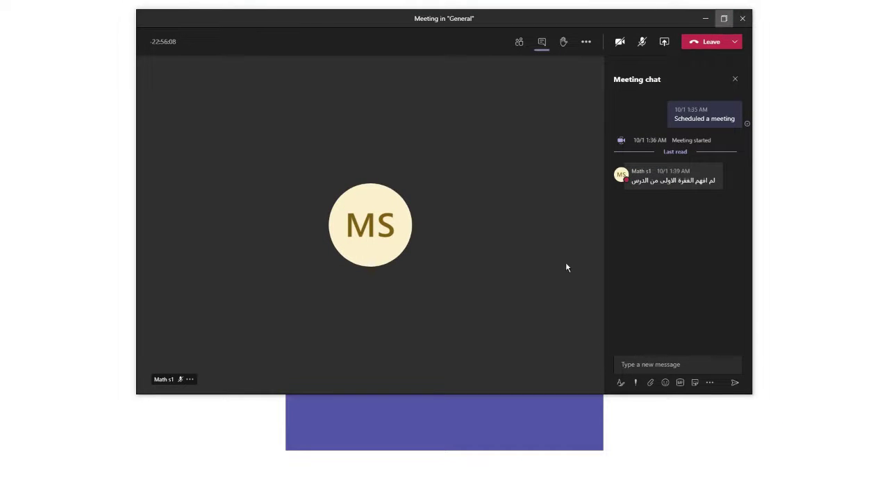
- Maximize the Demo10 meeting window and open the Share content tray
left_click(724, 22)
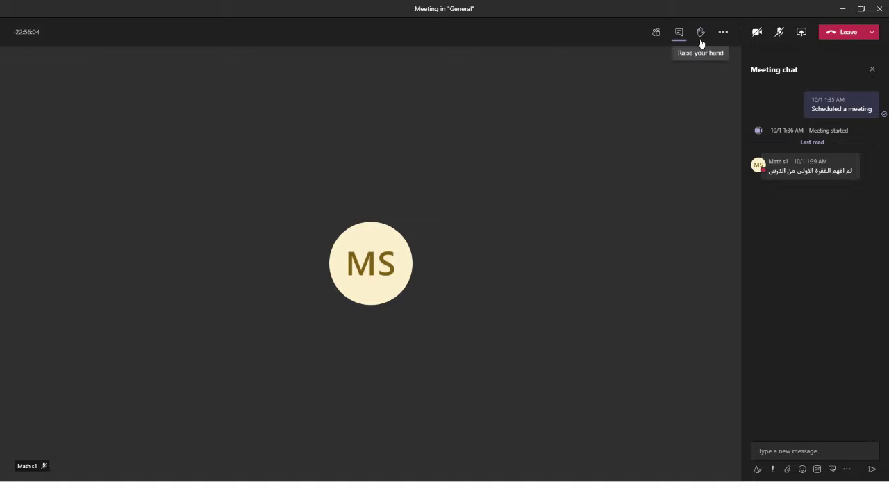
left_click(724, 33)
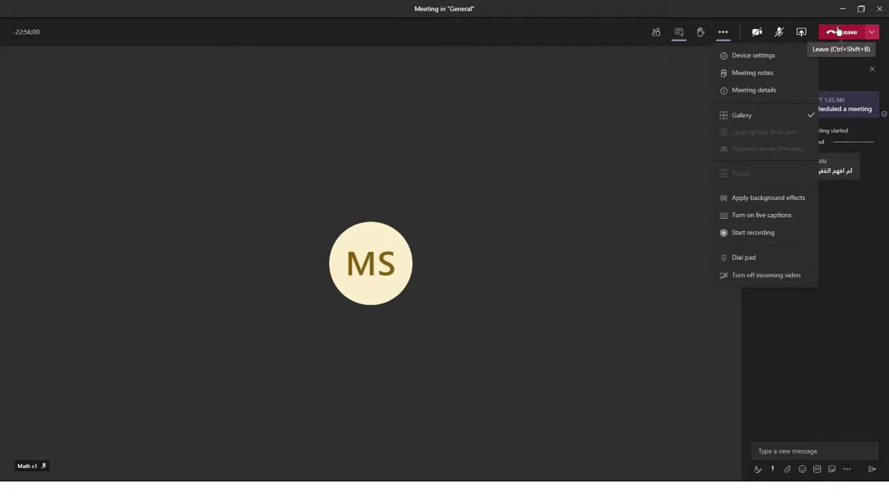
left_click(627, 124)
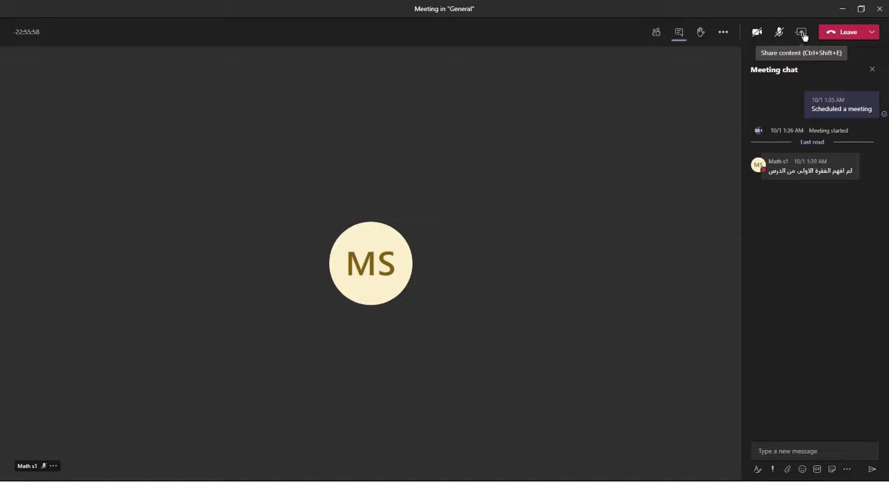
left_click(801, 32)
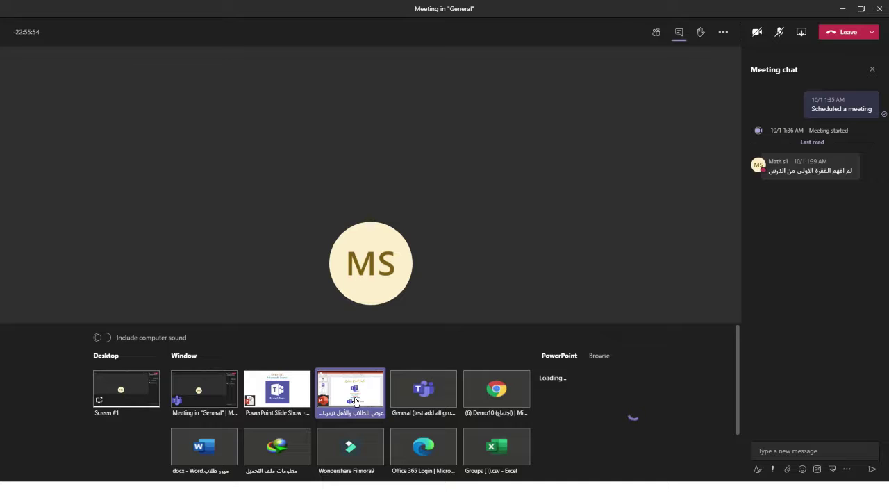
- Share the PowerPoint slide show window in the meeting, then switch to the Chrome meeting view
left_click(354, 401)
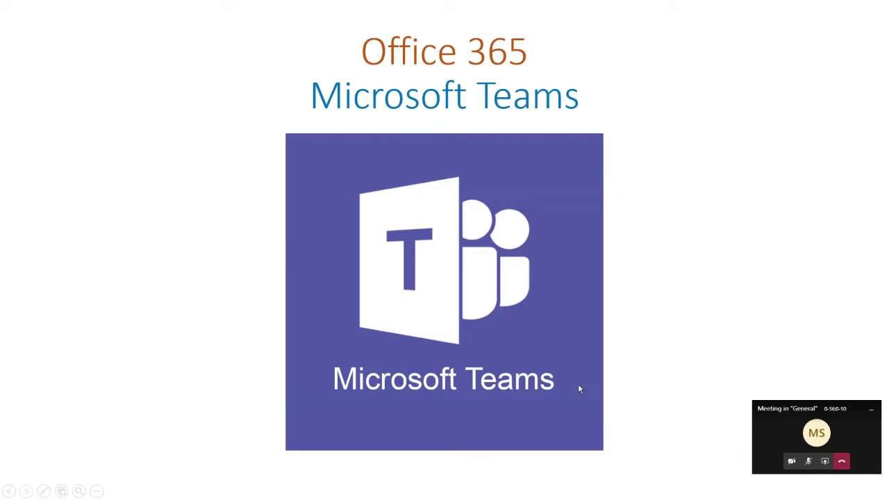
key("super")
key("super")
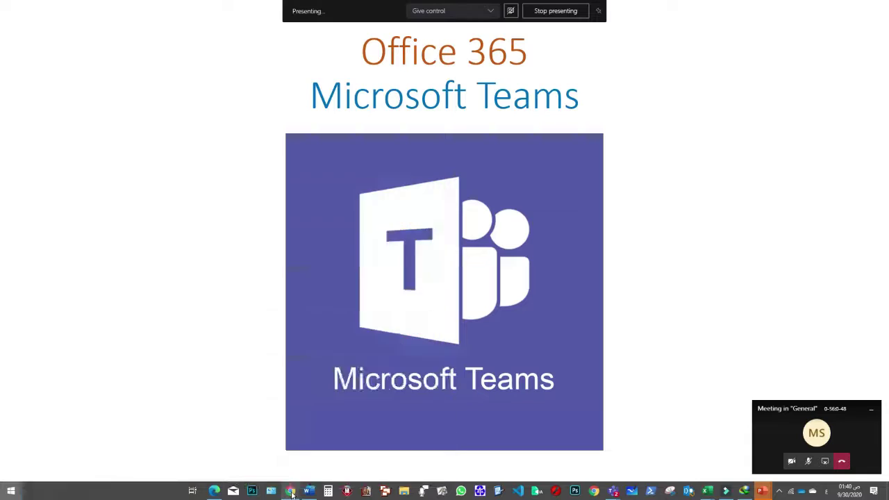
left_click(290, 491)
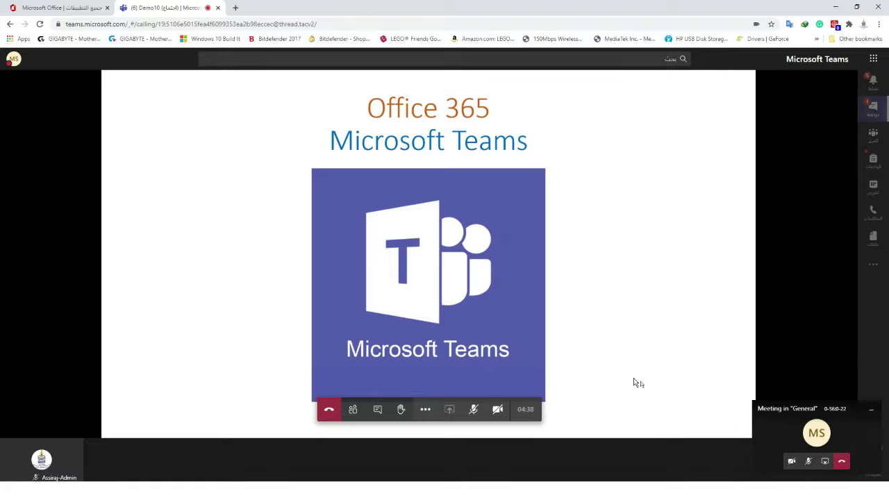
- In the desktop meeting window, stop sharing the slide show and restore the window down
key("super")
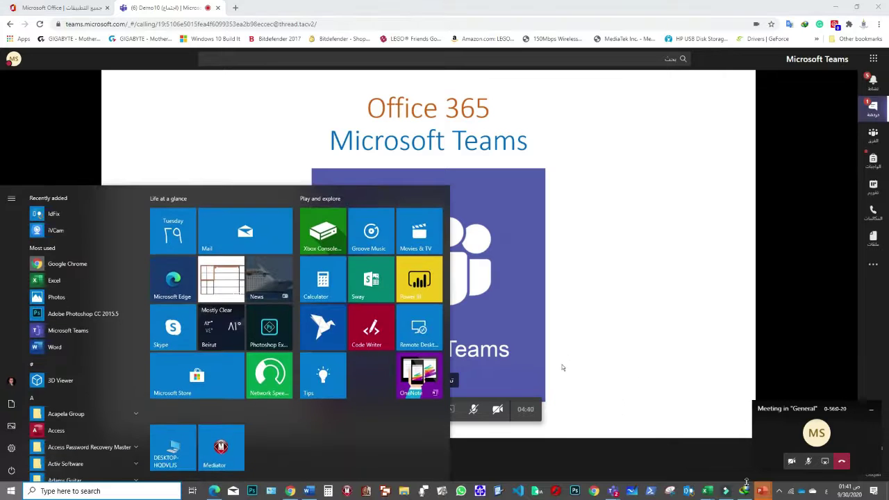
mouse_move(616, 494)
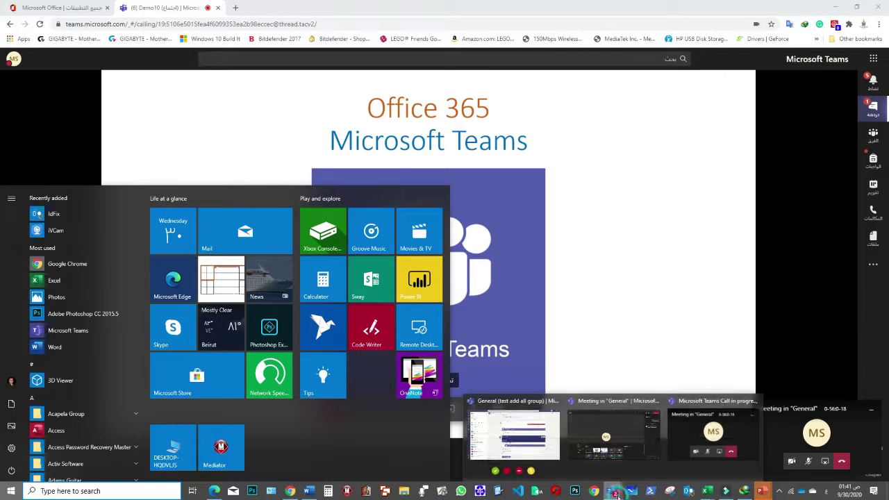
left_click(625, 437)
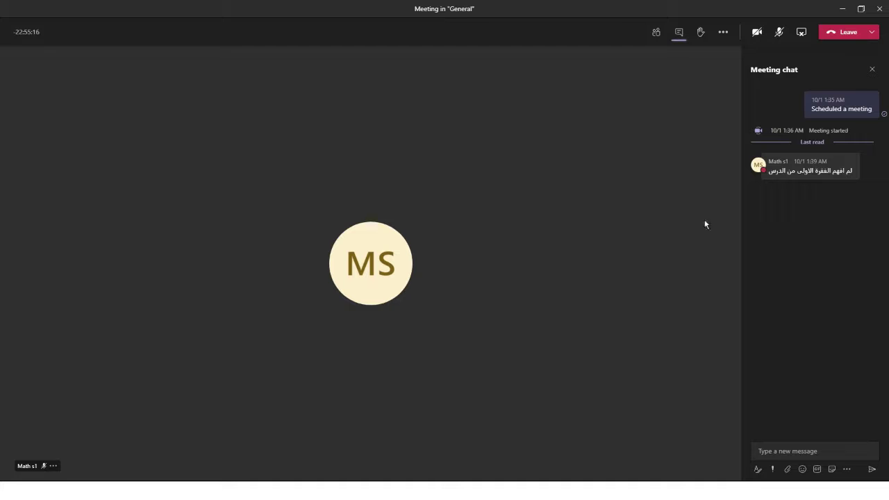
left_click(801, 32)
left_click(860, 8)
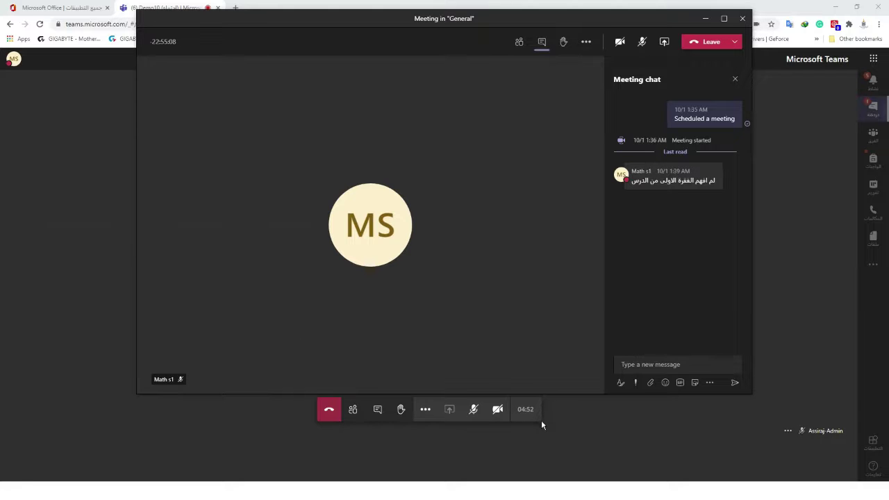
- Return to the browser's Teams call page and open and close its more options list
key("super")
left_click(393, 330)
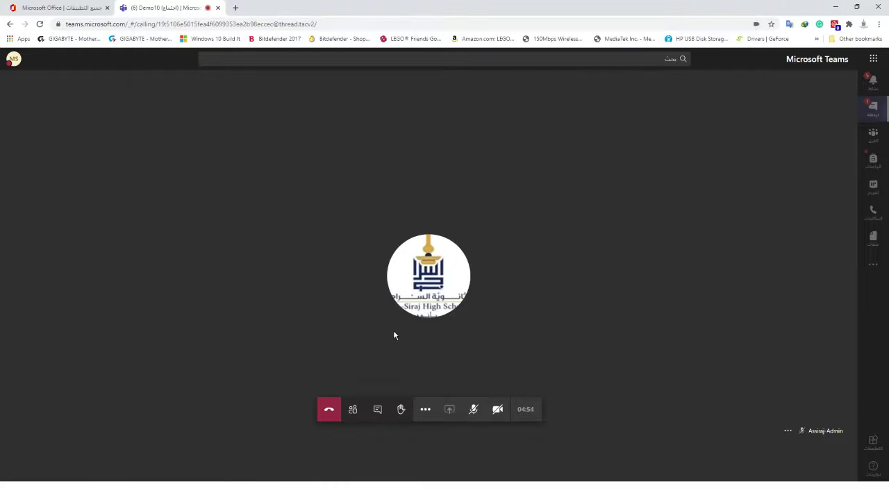
mouse_move(391, 277)
mouse_move(427, 279)
left_click(425, 411)
left_click(690, 315)
- Bring the desktop meeting window forward and minimise the browser to leave it in front
key("super")
mouse_move(614, 493)
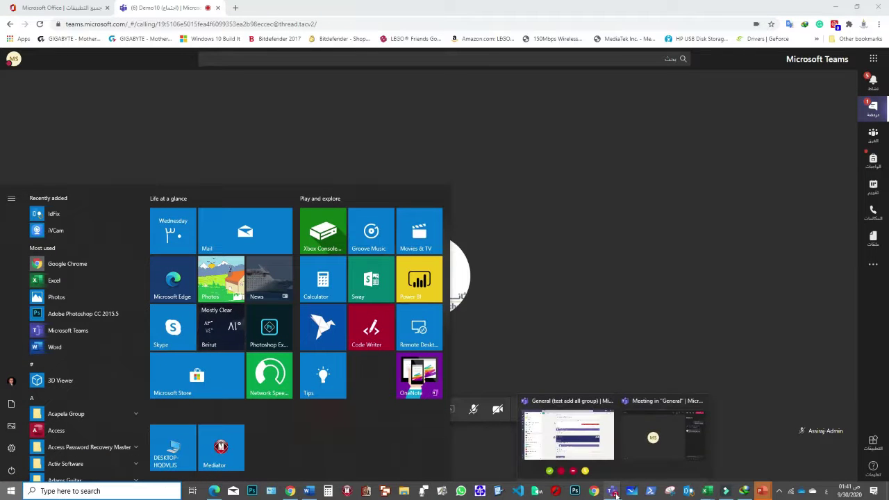
left_click(633, 446)
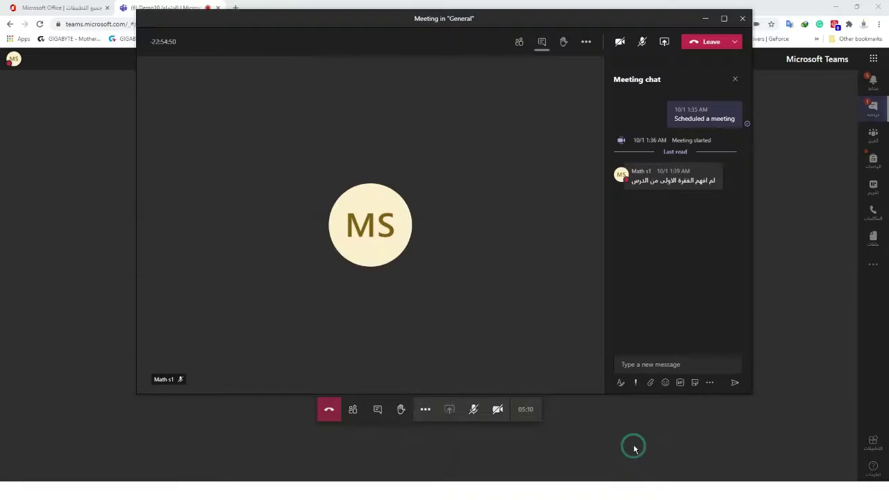
left_click(426, 412)
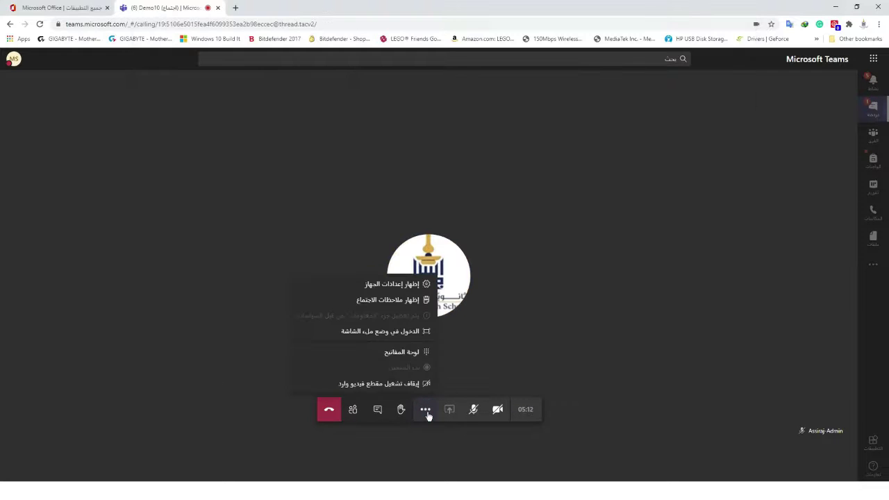
left_click(632, 285)
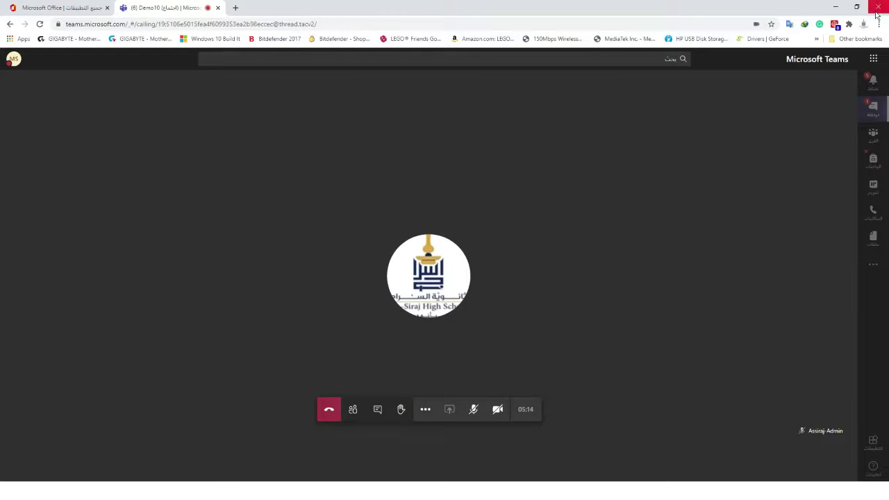
left_click(835, 7)
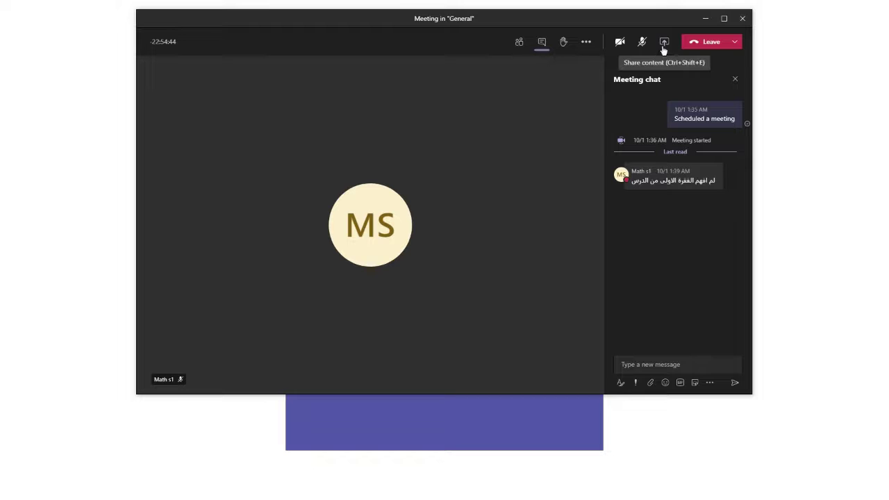
- Start recording the Demo10 meeting, then stop and confirm stopping the recording
left_click(587, 43)
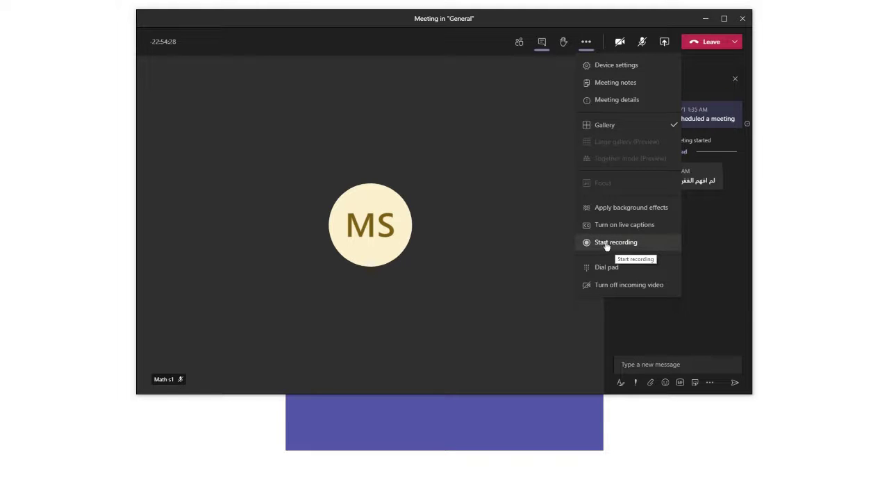
left_click(606, 243)
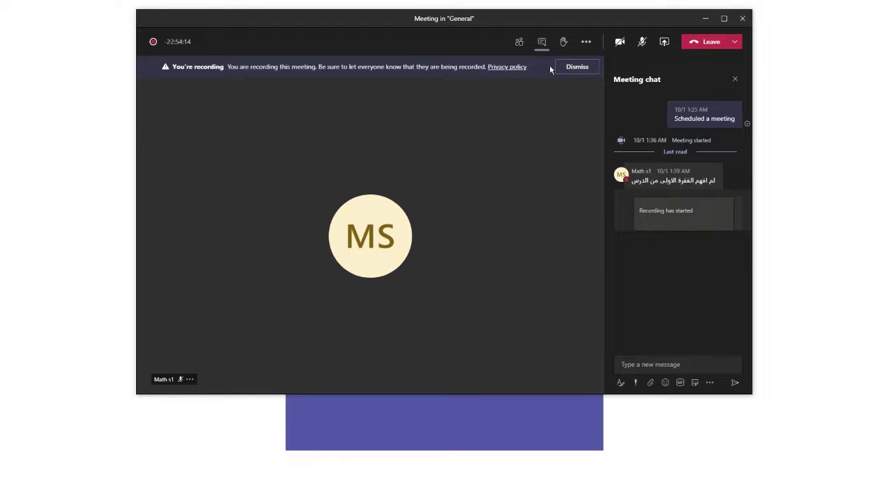
left_click(586, 42)
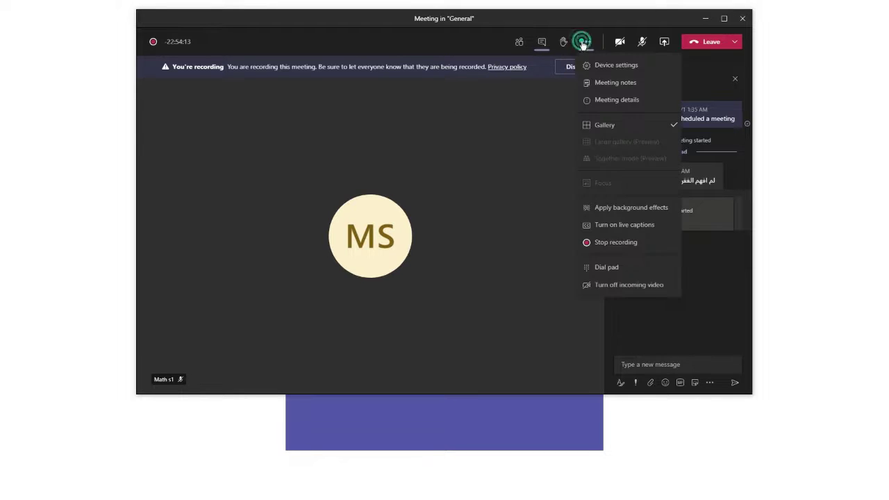
left_click(603, 243)
left_click(498, 226)
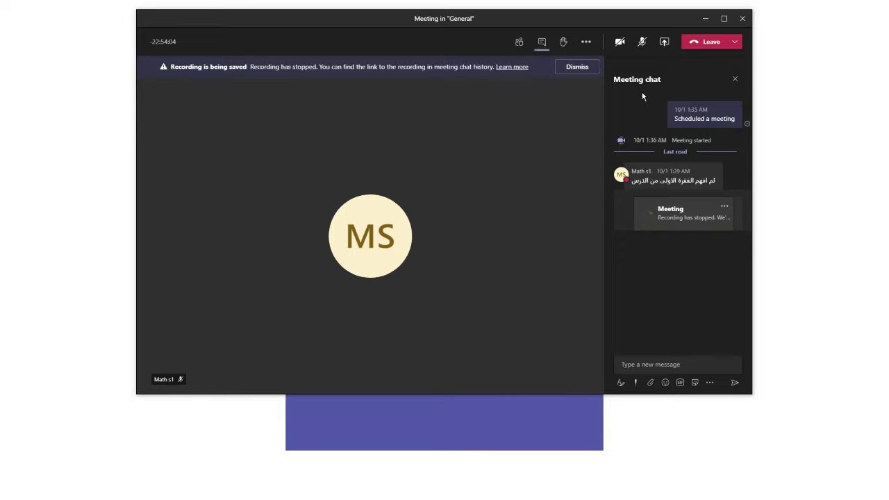
- End the Demo10 meeting for everyone and confirm
left_click(733, 42)
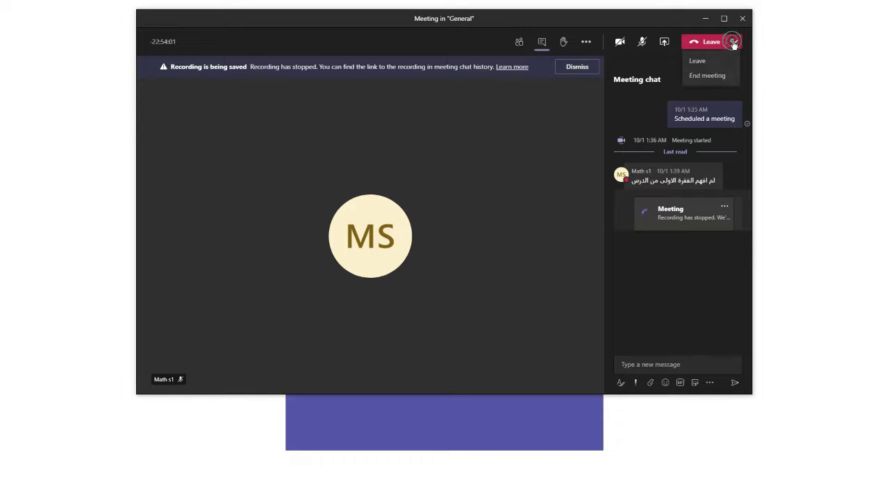
left_click(708, 77)
left_click(500, 220)
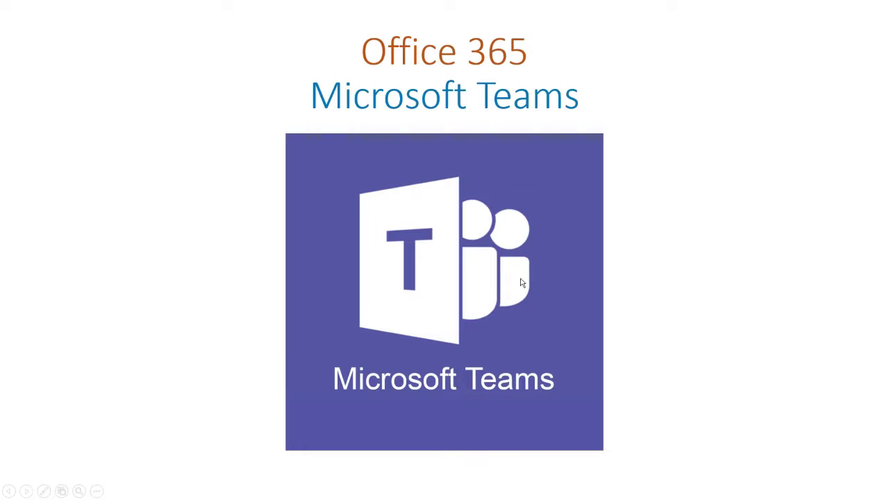
- Exit the slide show, minimise PowerPoint, and select the Microsoft Stream text in the browser's recording notice
key("Escape")
left_click(833, 8)
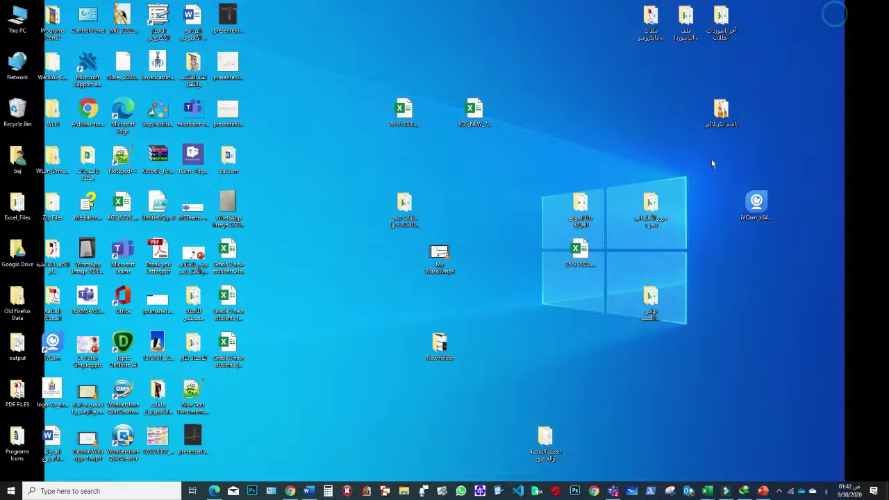
left_click(290, 491)
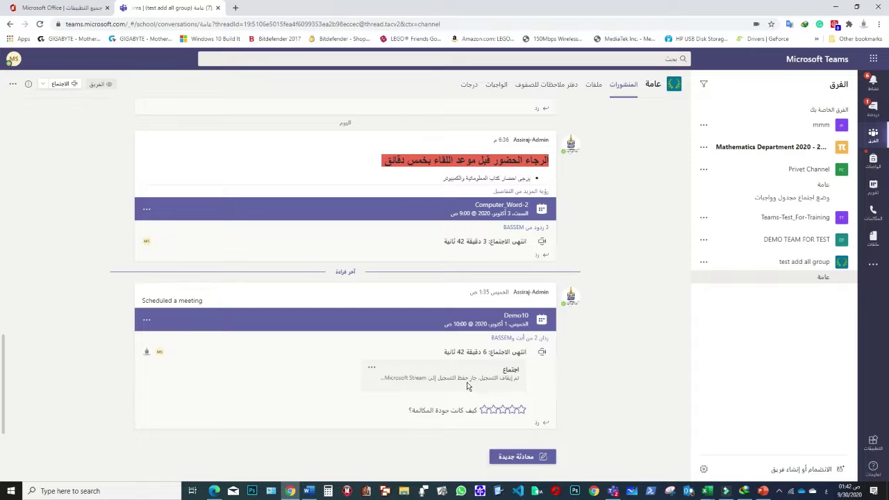
left_click_drag(383, 380, 424, 381)
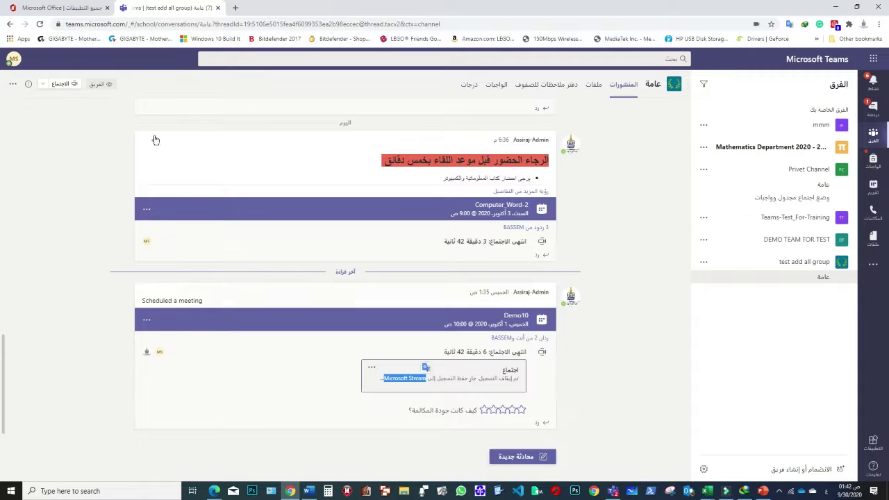
- Switch between the Office and Teams tabs and scroll the General channel to the ended Demo10 post
left_click(57, 8)
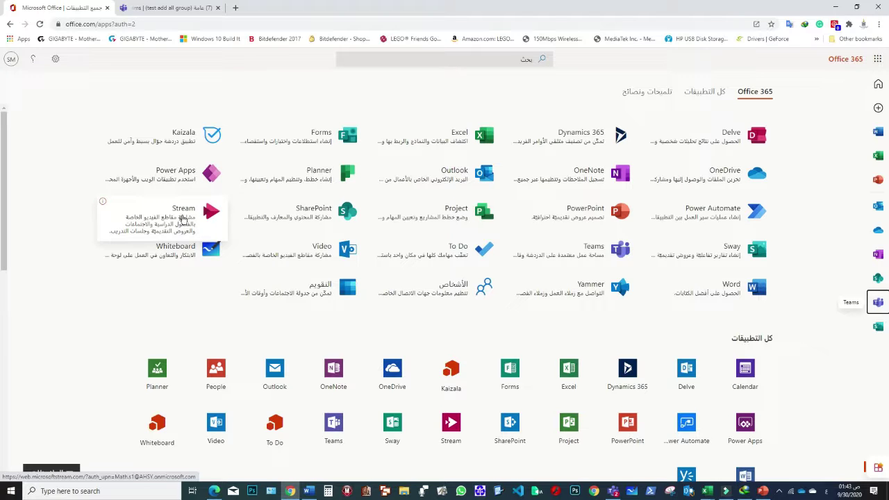
left_click(186, 8)
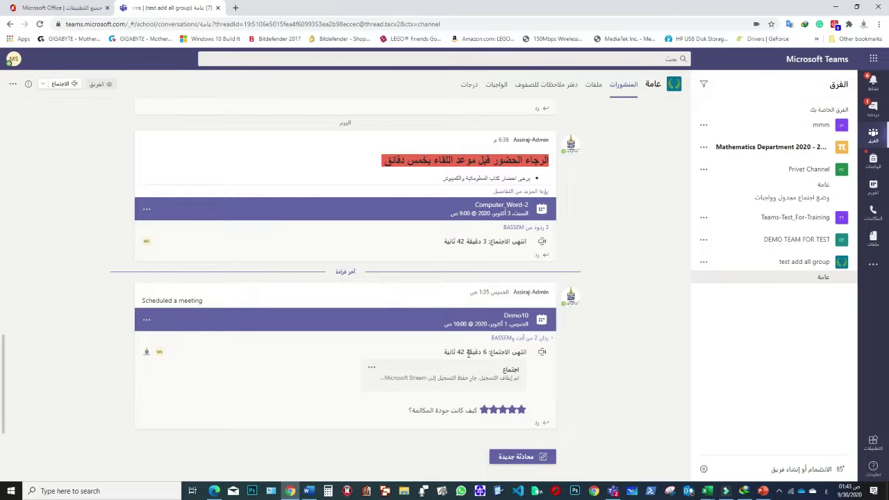
scroll(490, 352, "up", 5)
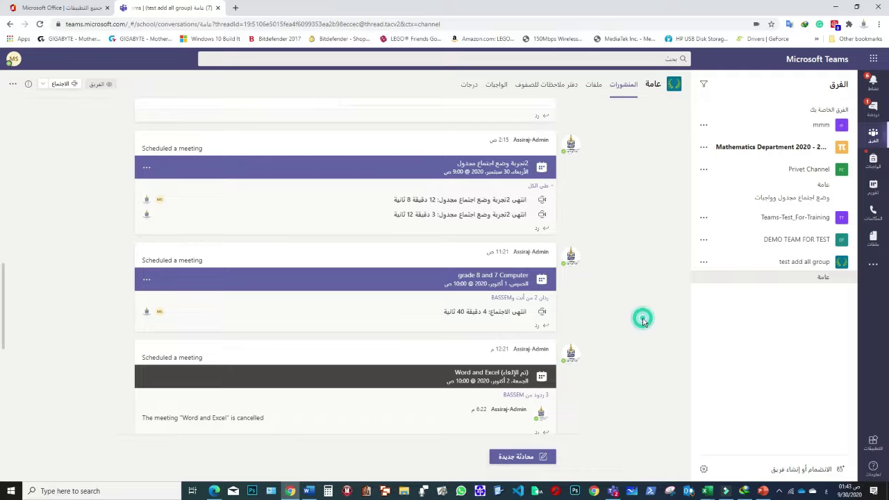
left_click(78, 12)
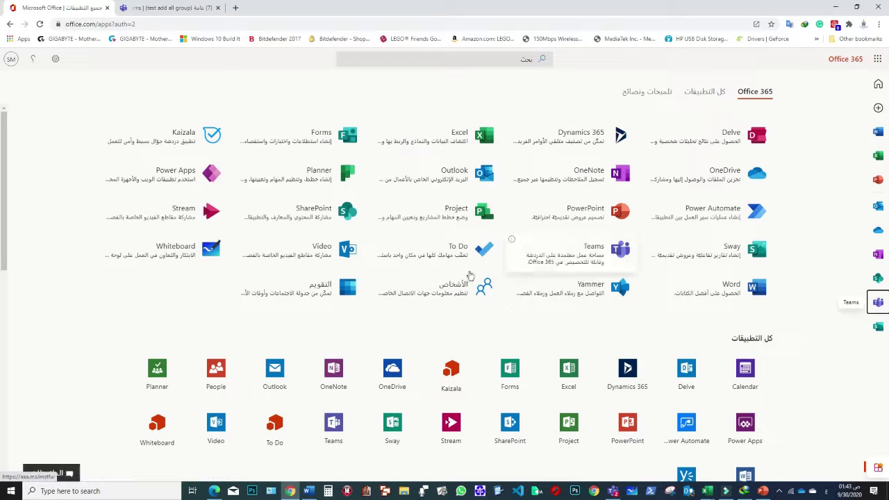
left_click(184, 8)
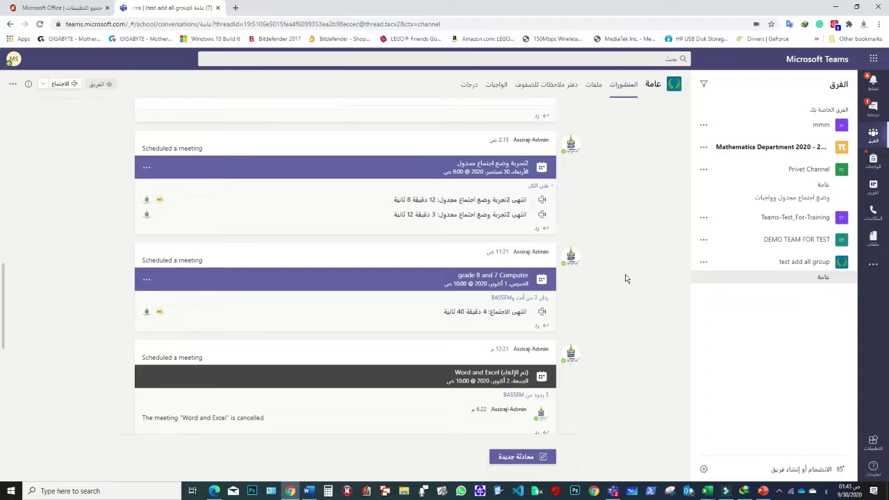
scroll(625, 279, "down", 5)
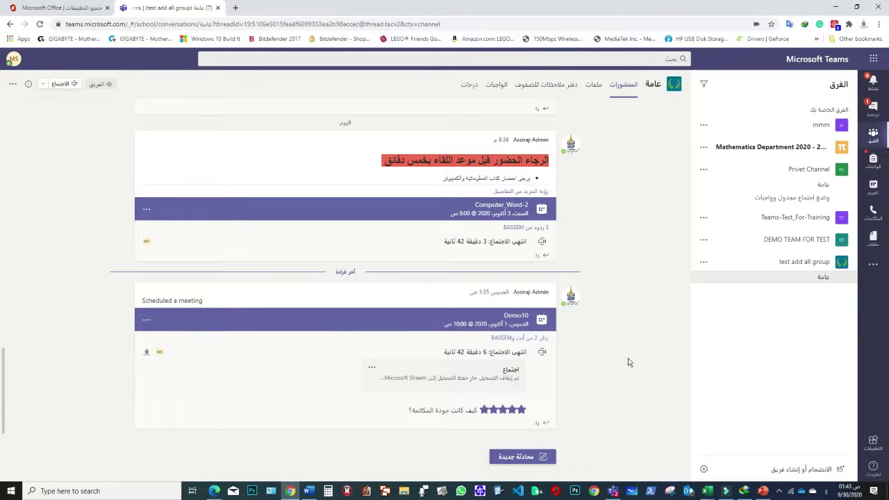
left_click(644, 340)
mouse_move(763, 492)
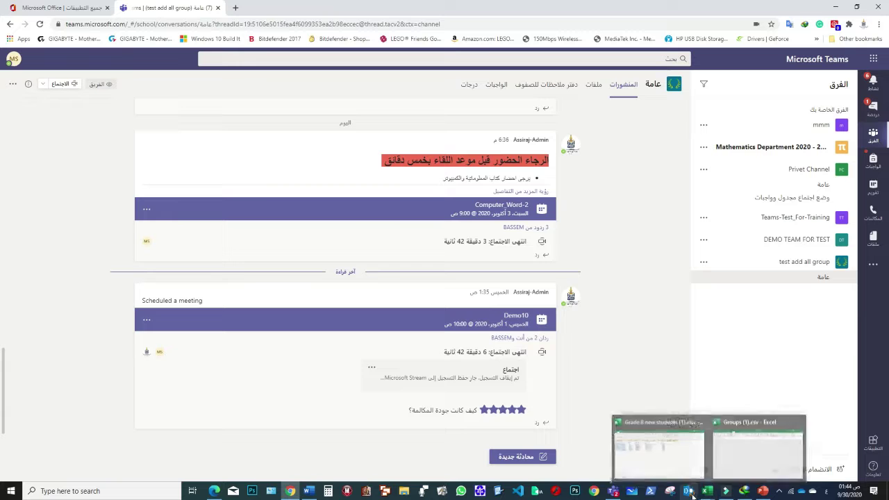
- In Teams desktop Assignments, view Grade 7 Exam, go back, and create a new blank assignment for test add all group
left_click(624, 494)
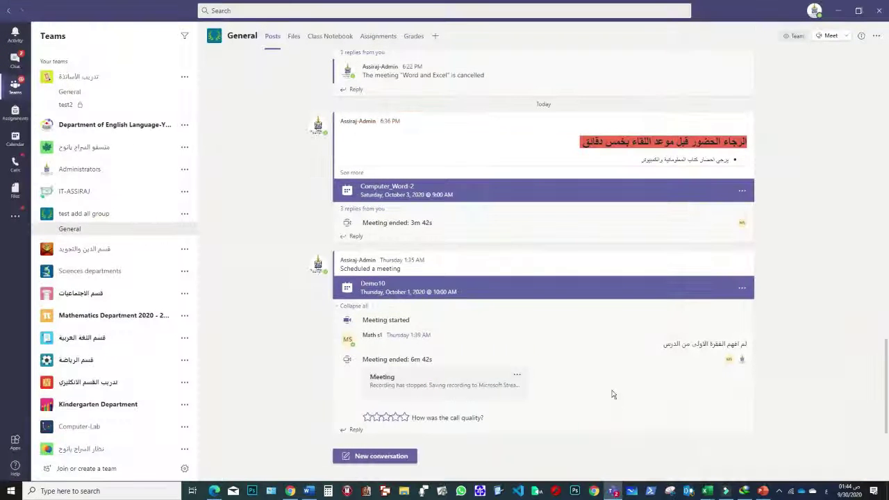
left_click(381, 36)
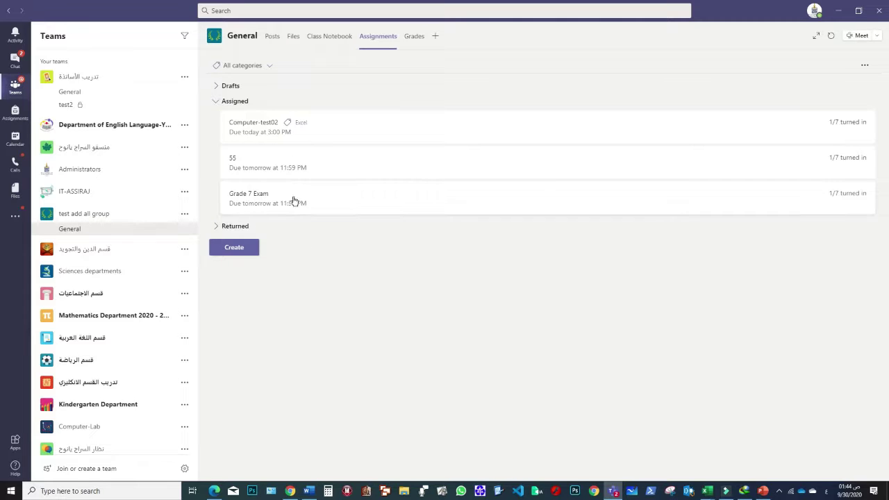
left_click(254, 197)
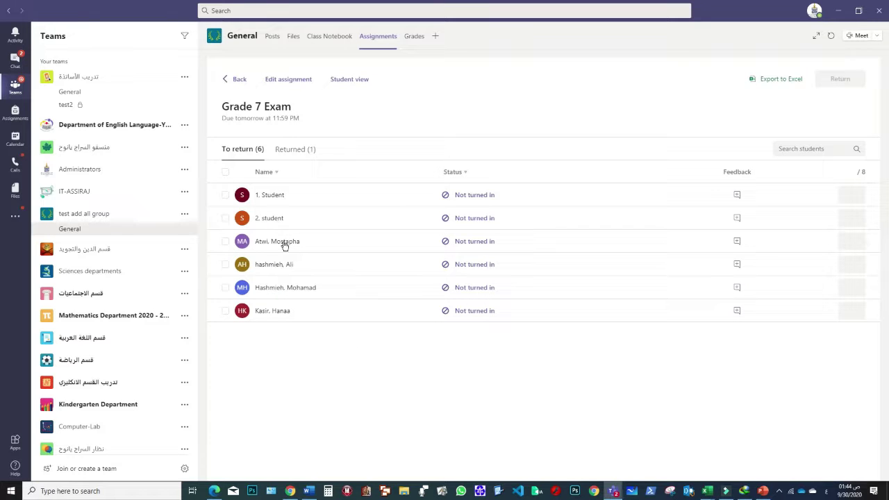
left_click(237, 85)
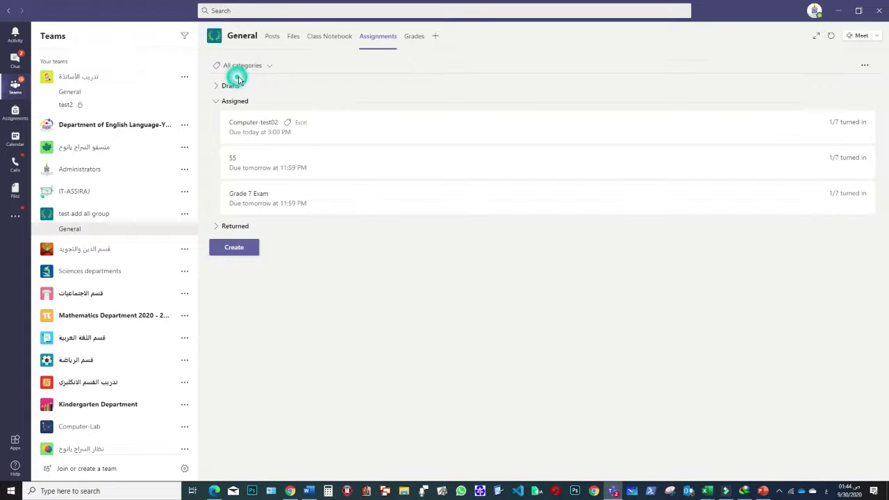
left_click(243, 255)
left_click(248, 199)
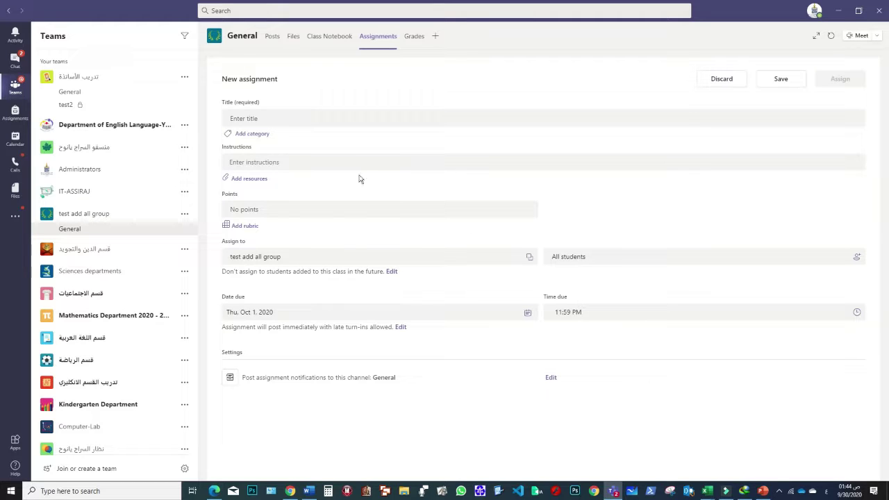
- Title the assignment Computer-Demo10 and write the Arabic instructions about highlighting the correct answer
left_click(247, 101)
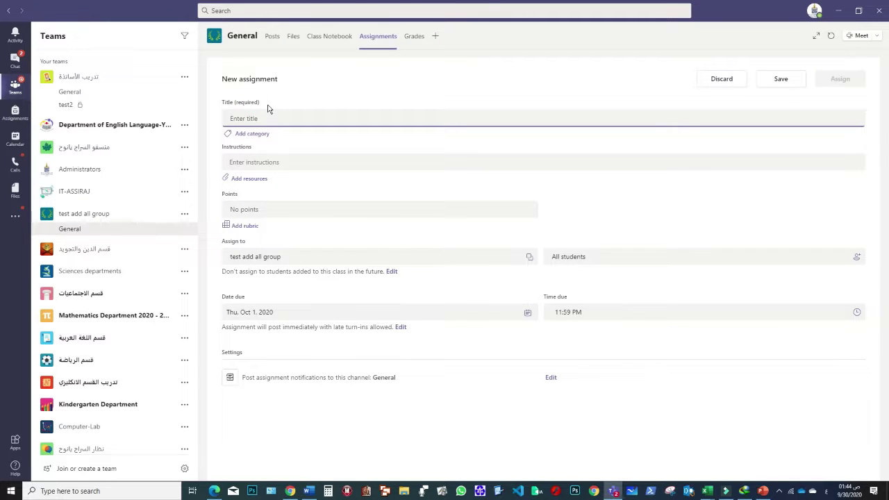
type("Compu")
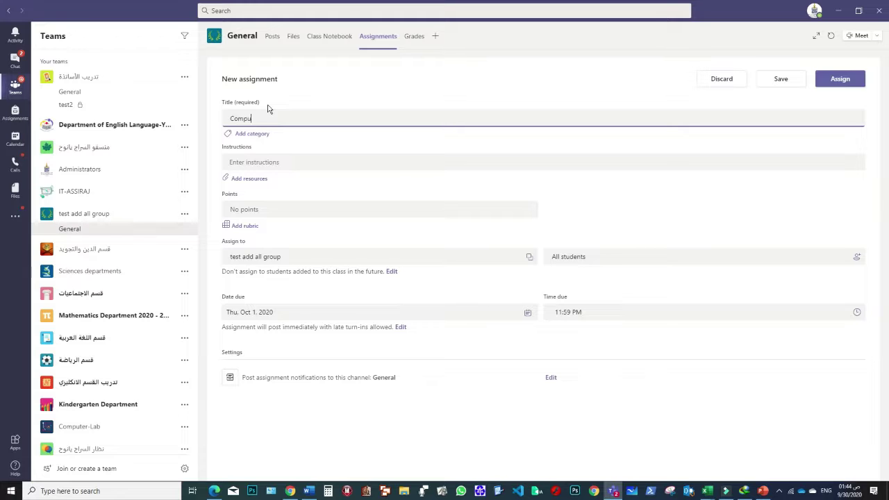
type("ter-Demo10")
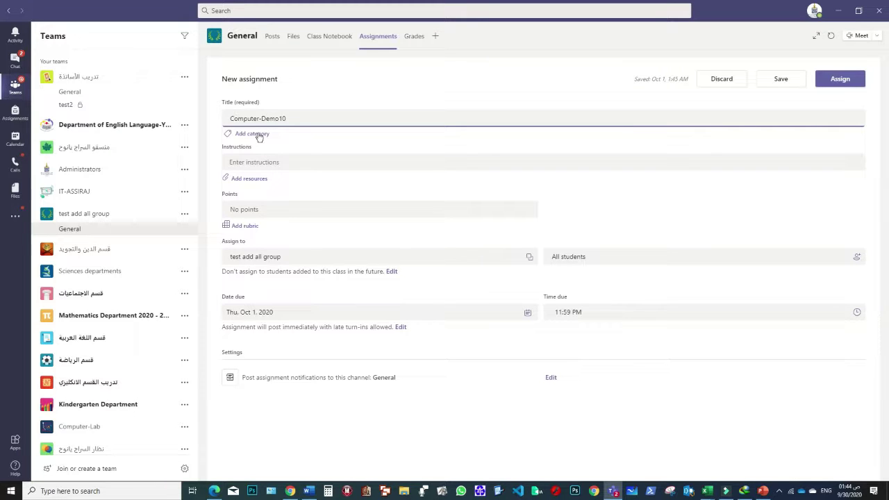
left_click(260, 162)
left_click(250, 179)
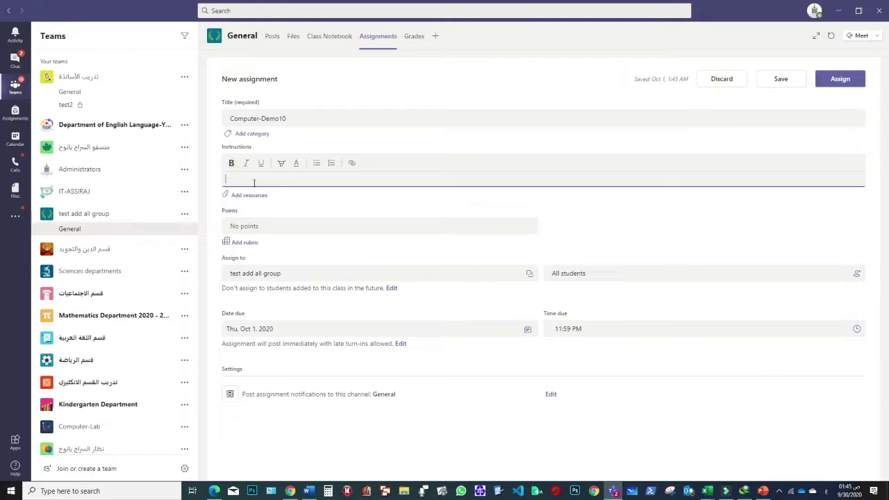
type("اجب على الاسئلة بتظليل الجواب الصحيح بلو")
type("باز")
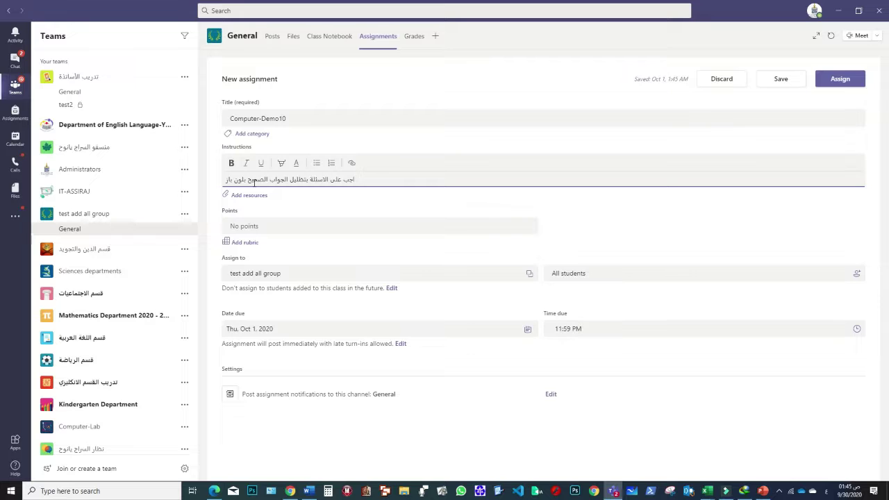
key("BackSpace")
type("رز")
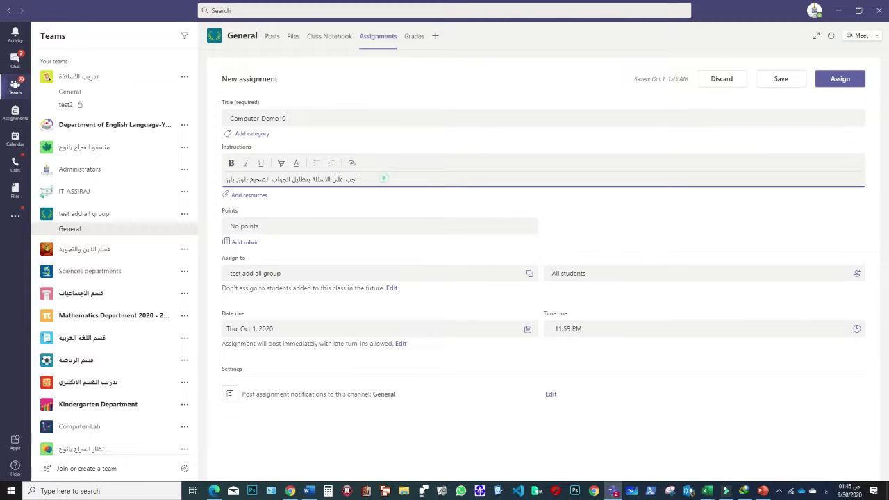
- Make the instructions bold with pink highlight and set the assignment to 10 points
left_click_drag(357, 179, 188, 179)
left_click(280, 164)
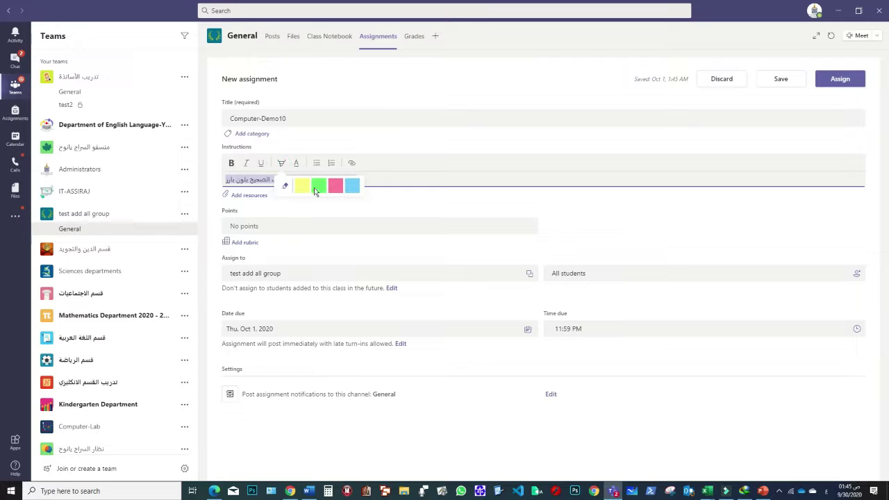
left_click(336, 186)
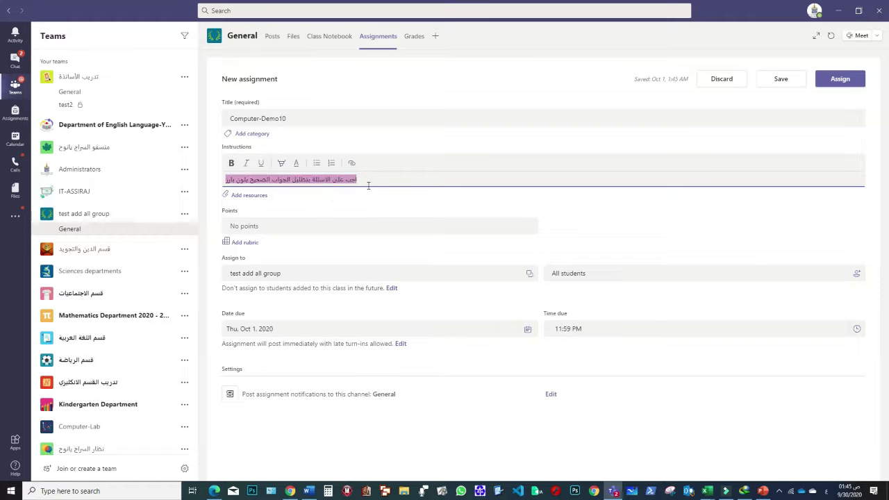
left_click(232, 163)
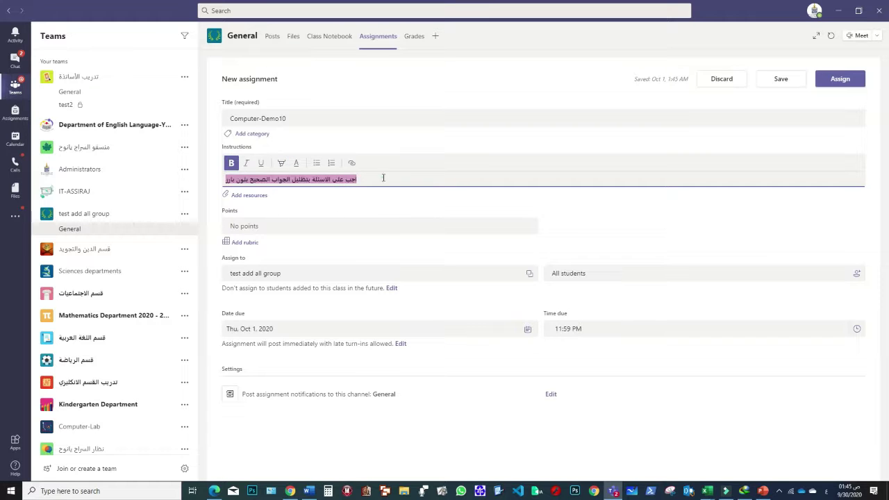
left_click(250, 226)
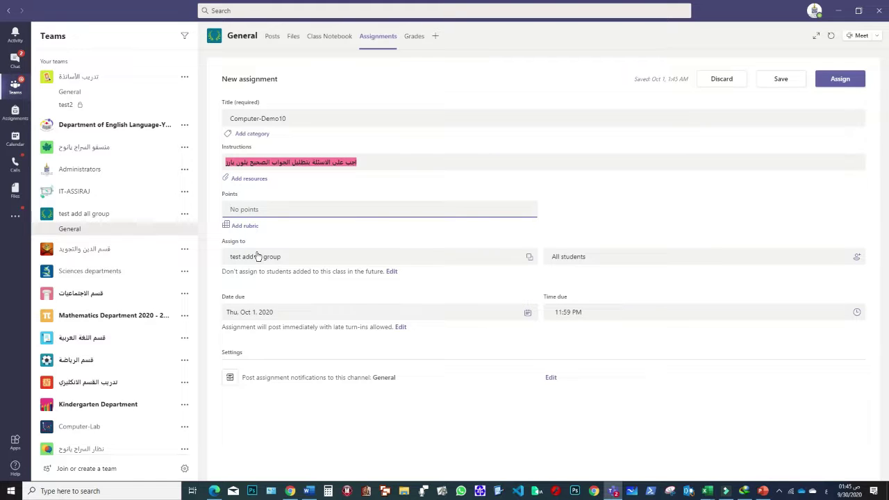
type("10")
- Upload Output Questions.docx from the Desktop 'output' folder as an assignment resource
left_click(253, 179)
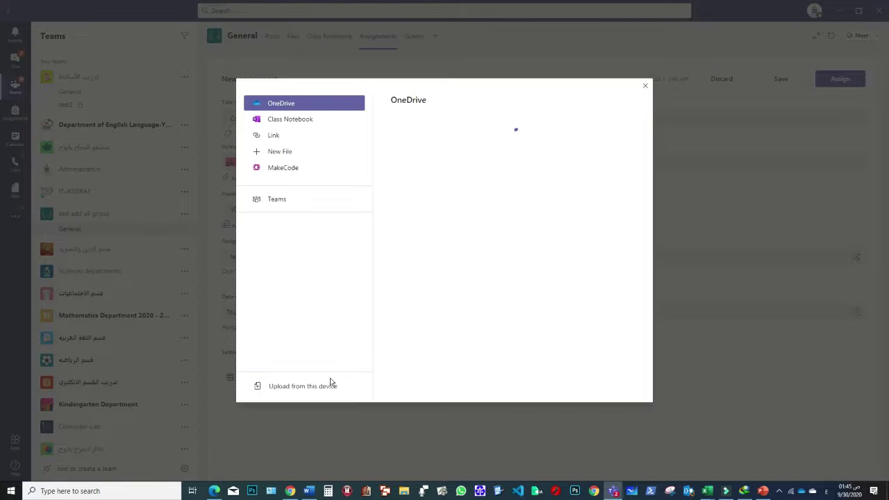
left_click(303, 389)
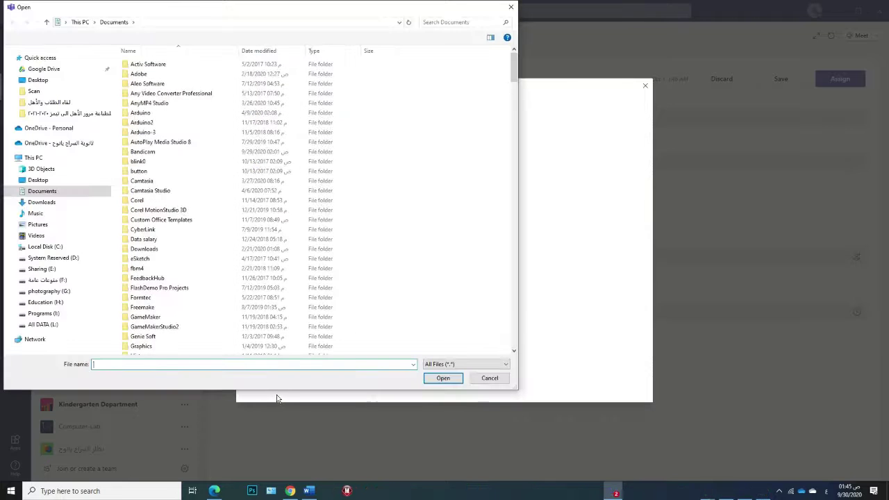
left_click(36, 81)
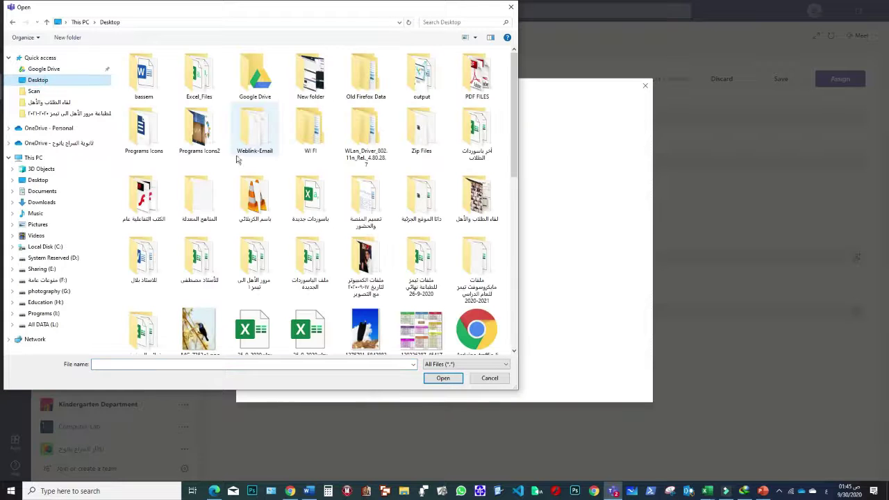
double_click(422, 75)
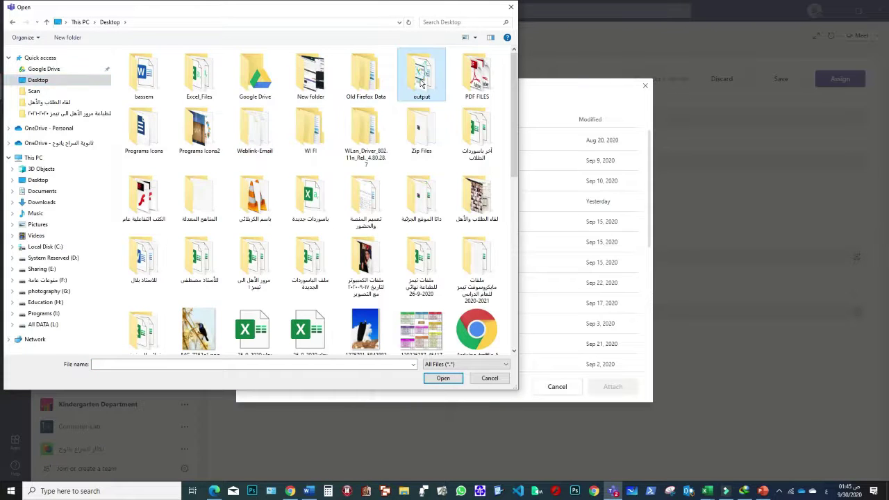
left_click(290, 162)
double_click(289, 161)
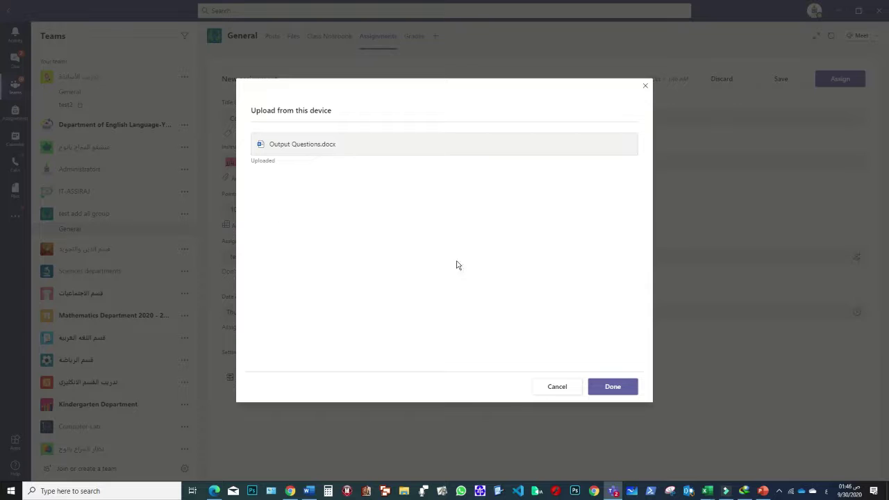
left_click(614, 390)
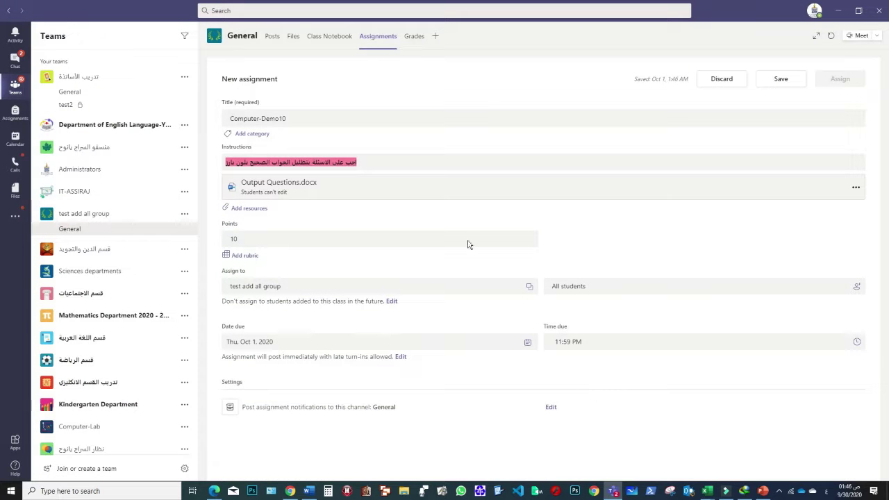
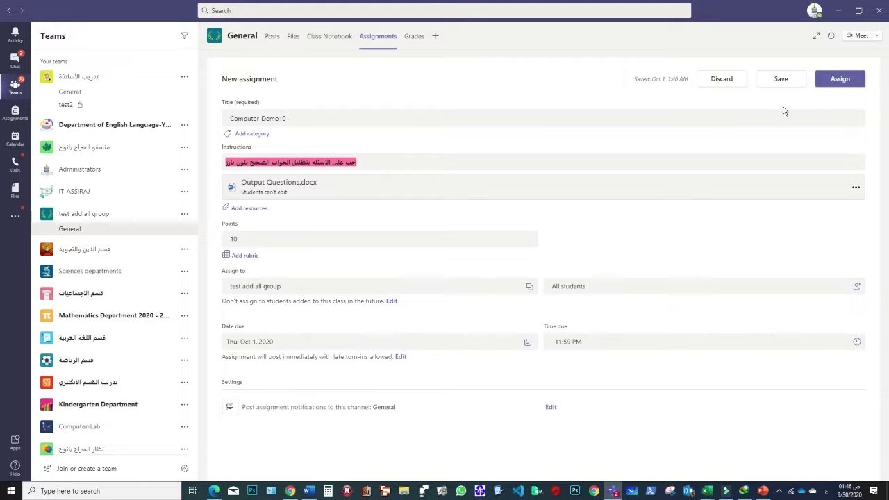
- Publish Computer-Demo10 to the class and switch to the student's Teams session in Chrome
left_click(838, 80)
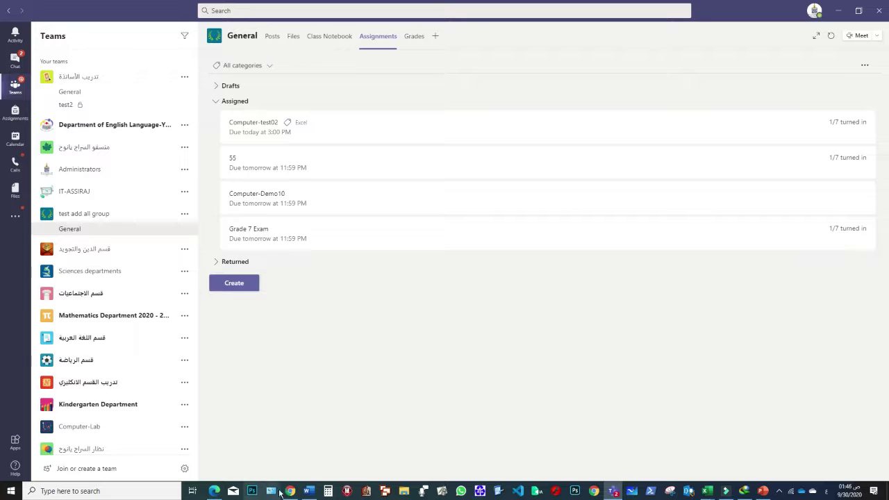
left_click(290, 491)
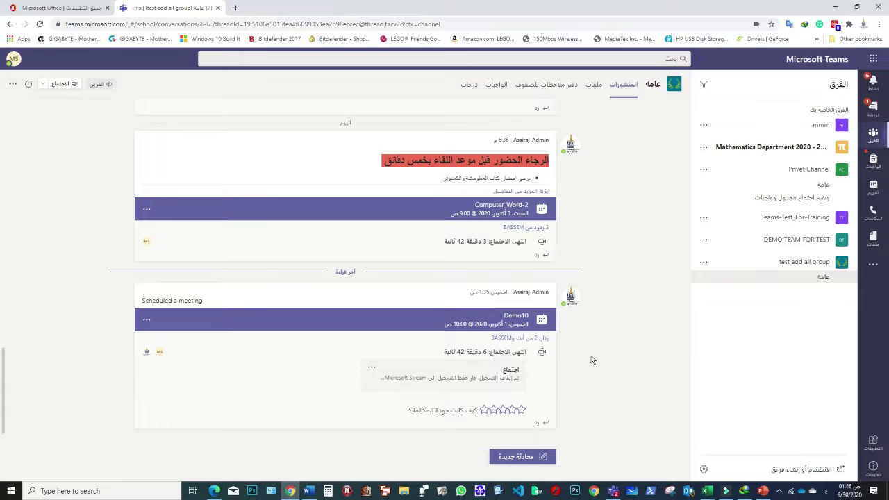
- Rate the call quality, then open Computer-Demo10 from its General channel post
left_click(519, 410)
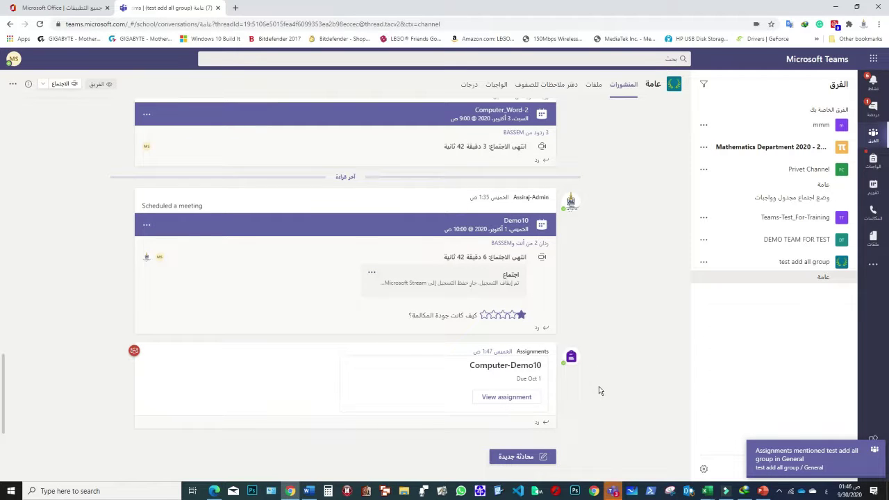
left_click(502, 399)
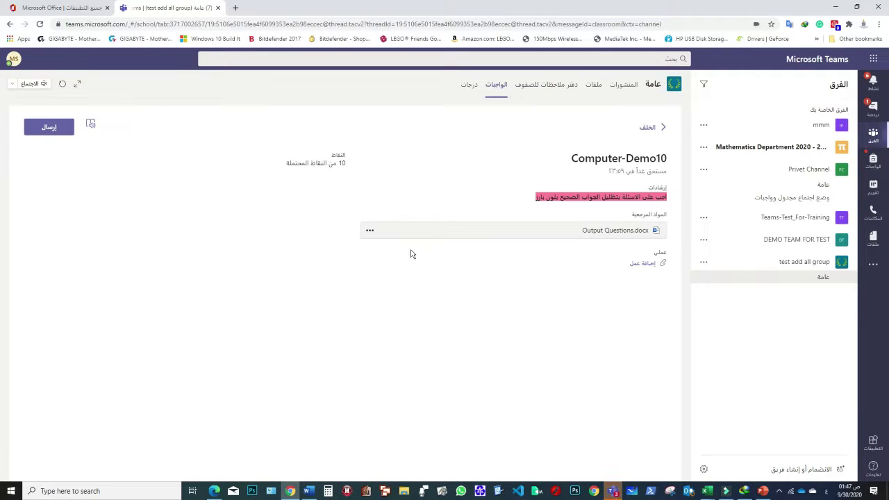
- Open the Output Questions.docx reference file in Teams' built-in viewer
left_click(370, 233)
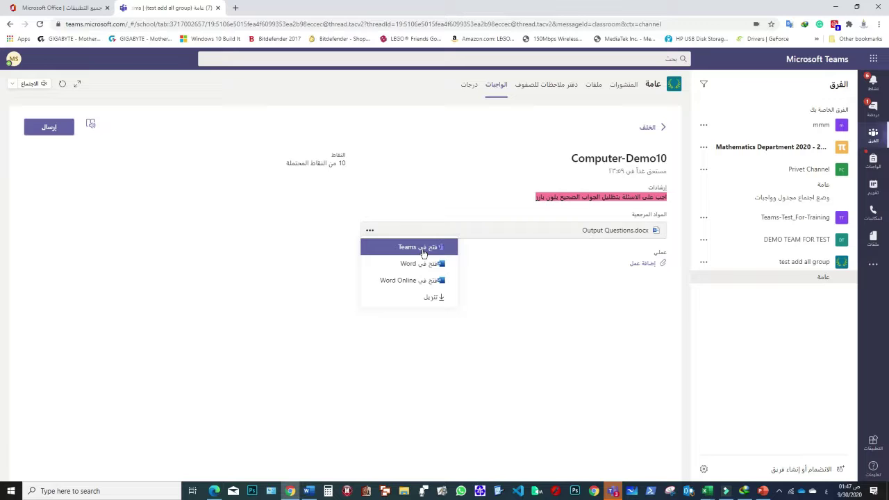
left_click(423, 253)
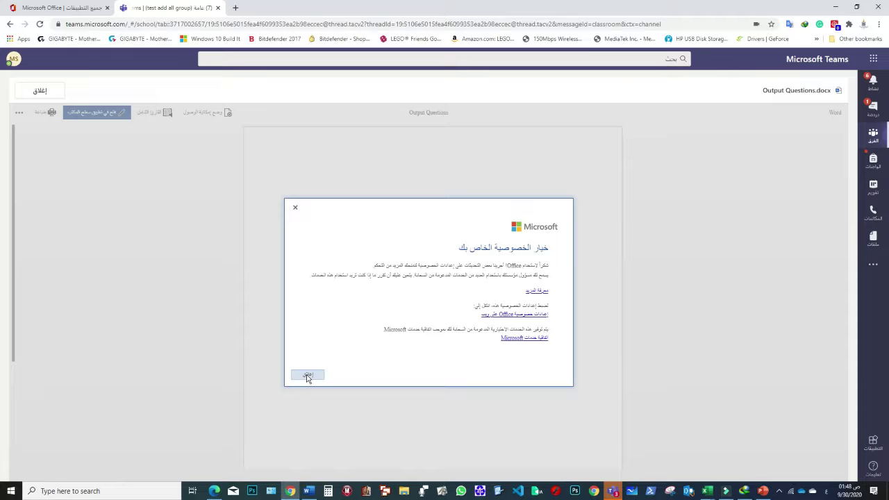
- Dismiss the privacy notice and send Output Questions.docx to desktop Word, allowing the browser to launch it
left_click(307, 375)
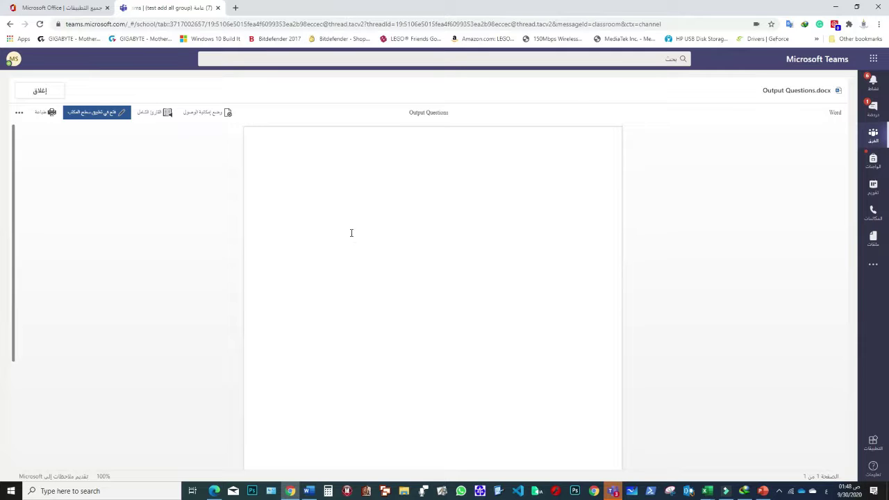
left_click(108, 114)
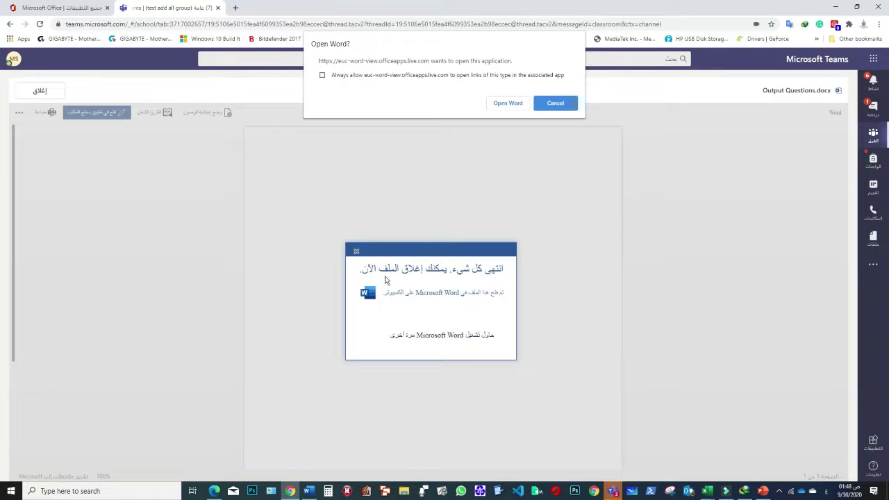
left_click(287, 301)
left_click(555, 104)
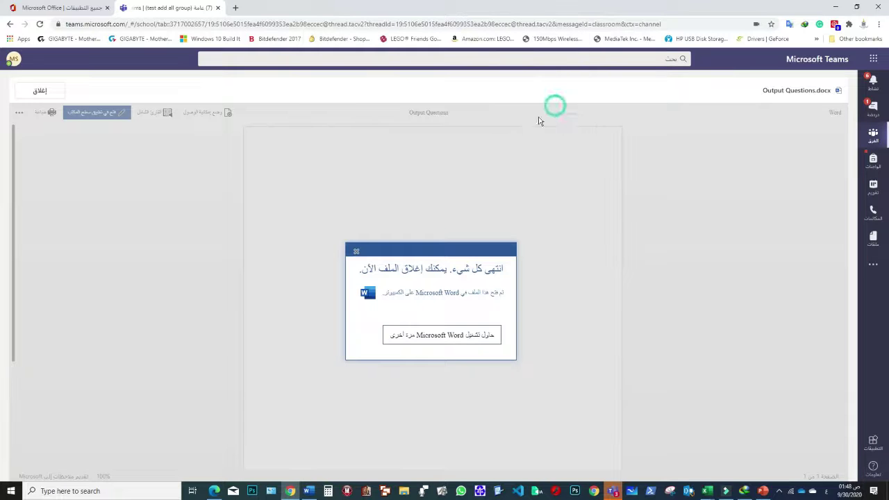
left_click(418, 337)
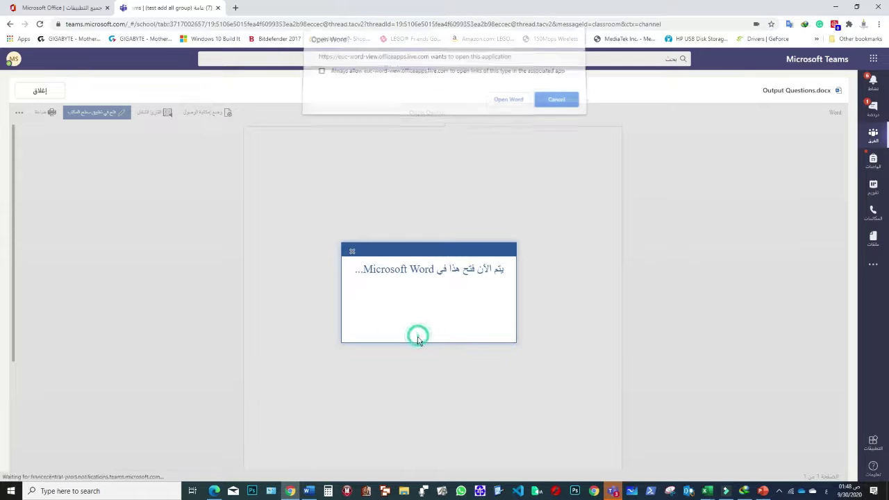
left_click(517, 105)
- Maximize the Output Questions window and highlight 'light-emitting diodes' in pink
left_click(381, 29)
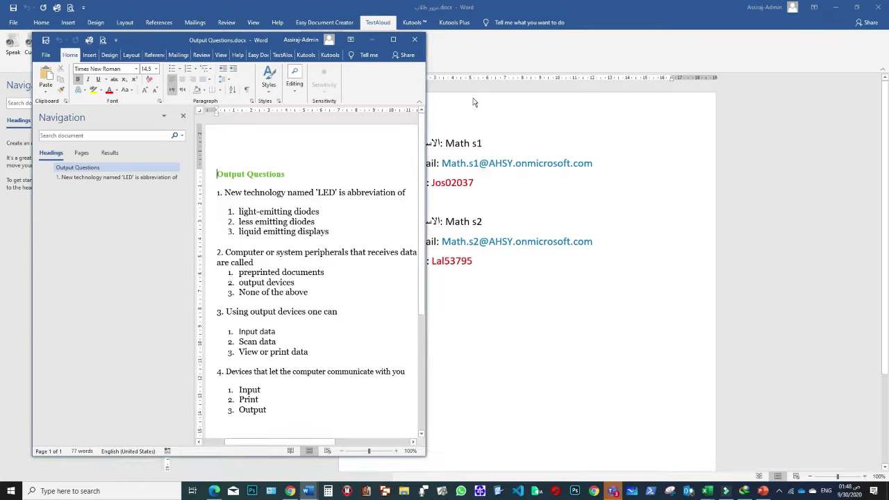
left_click(836, 6)
left_click(393, 40)
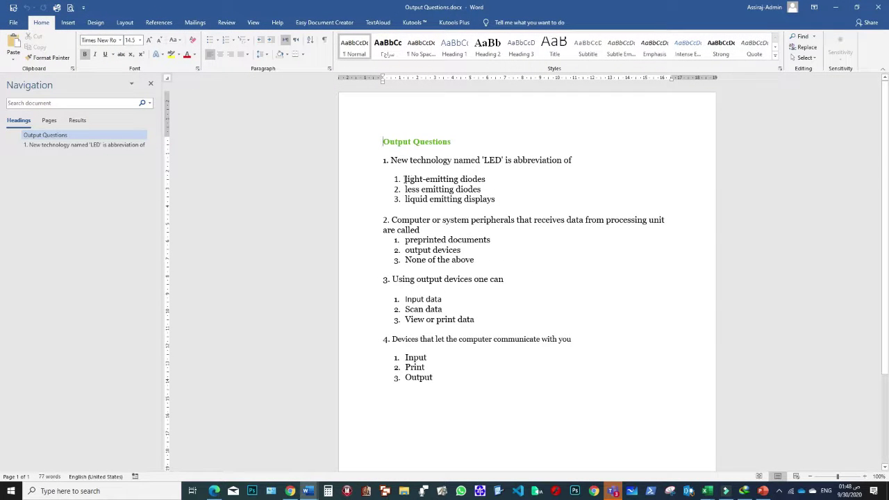
left_click_drag(404, 179, 490, 180)
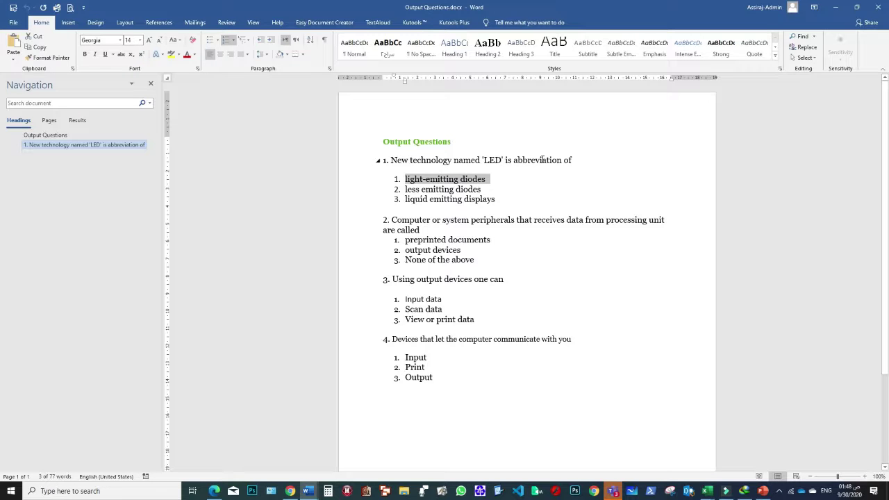
left_click(179, 54)
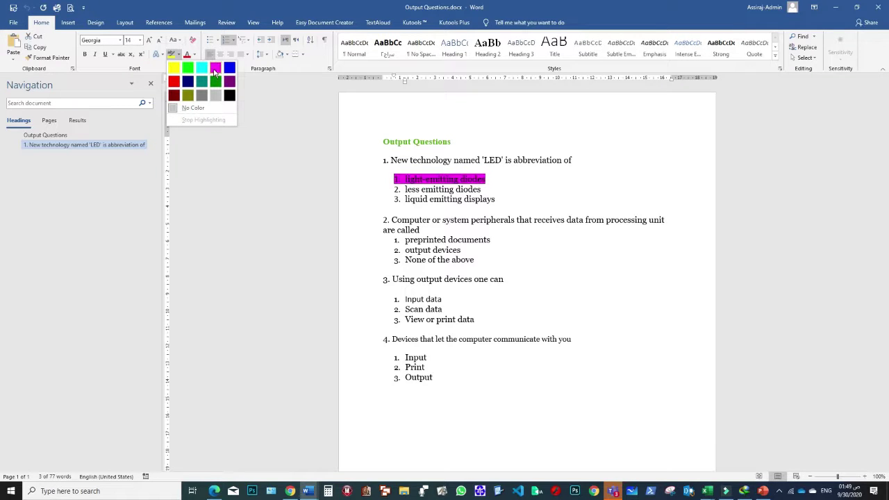
left_click(215, 70)
- Highlight the answers 'output devices', 'Scan data' and 'Print' in pink
left_click_drag(404, 250, 460, 250)
left_click(171, 54)
left_click(405, 259)
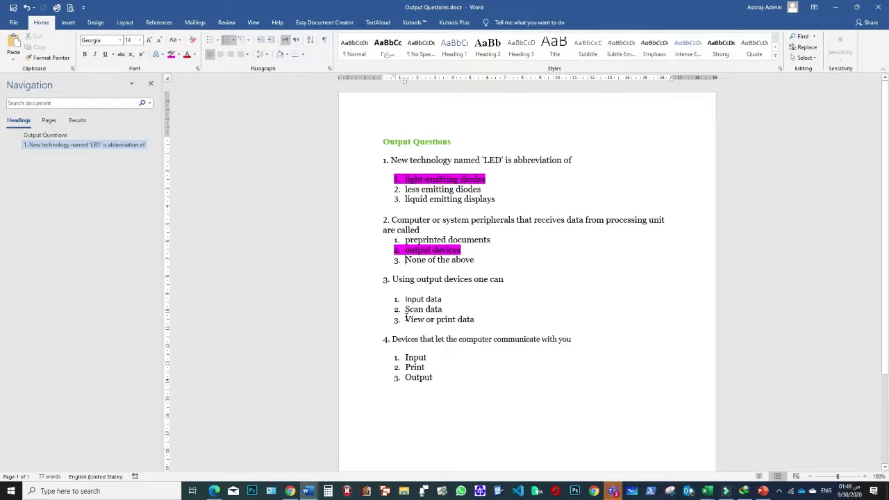
left_click_drag(405, 308, 441, 309)
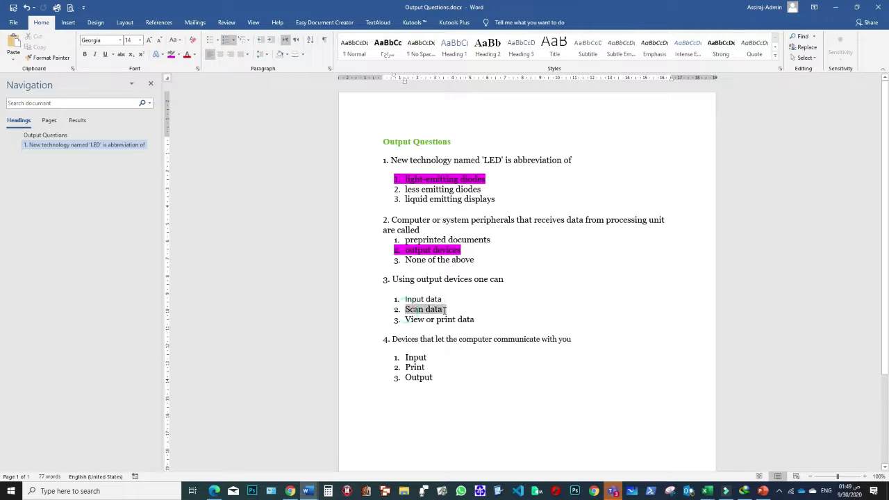
left_click(170, 55)
double_click(414, 366)
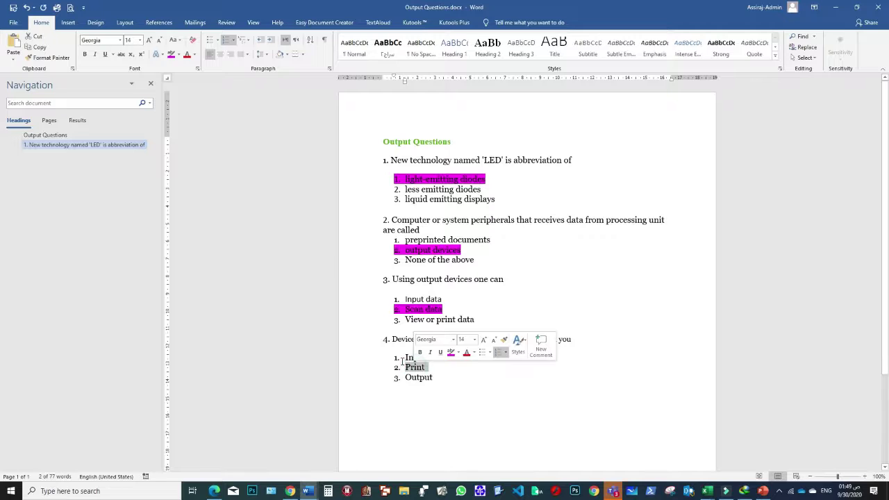
left_click(171, 54)
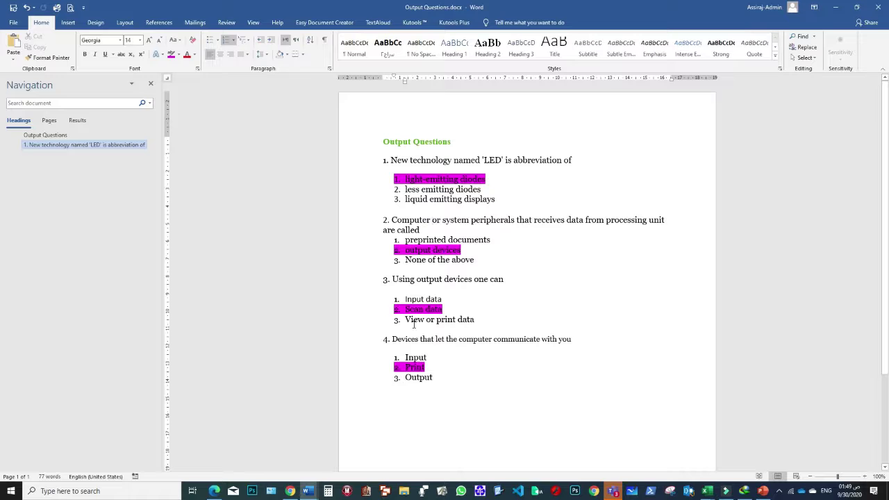
- Save the document to the Desktop as 'Output Questions' with a hyphen and the student's name appended
left_click(13, 23)
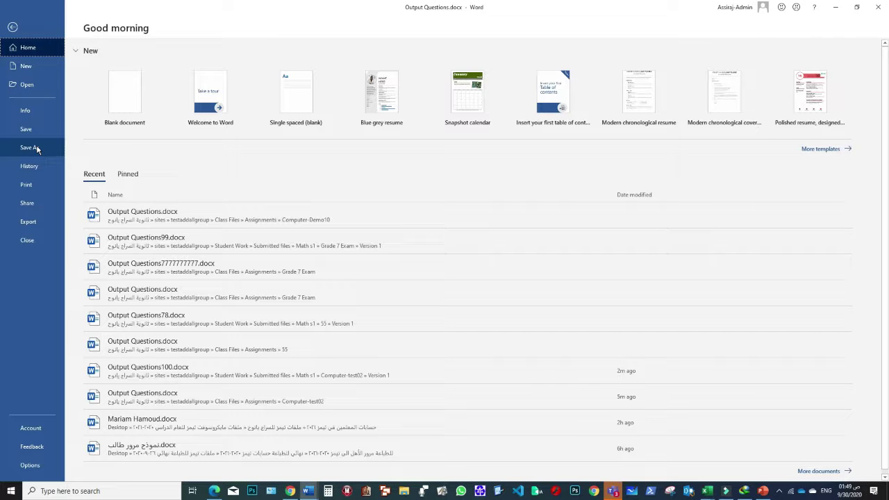
left_click(30, 147)
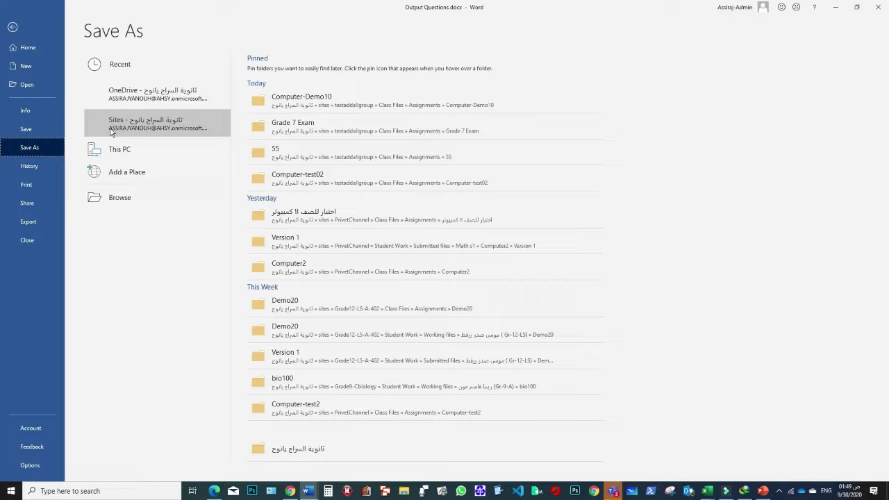
left_click(134, 198)
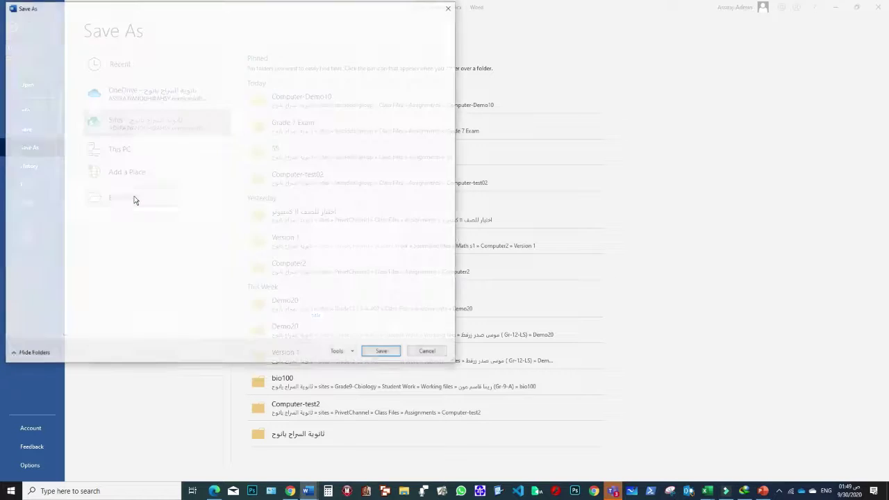
left_click(38, 79)
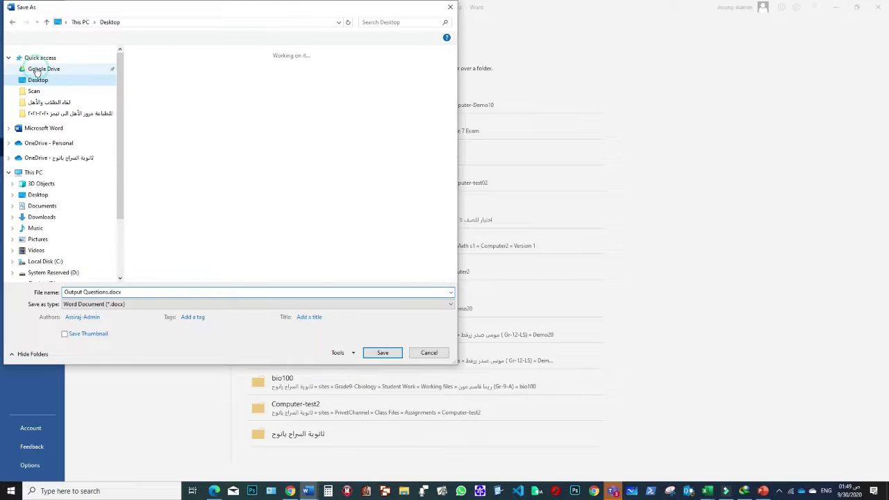
left_click(109, 295)
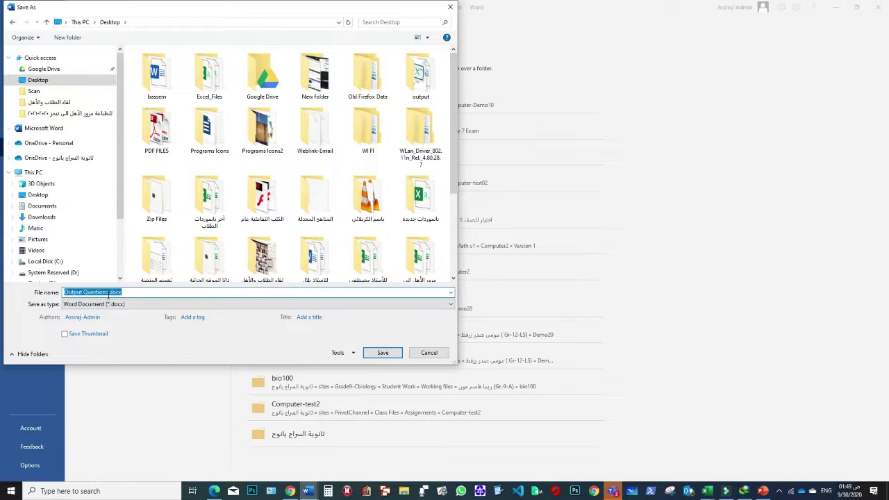
left_click(109, 295)
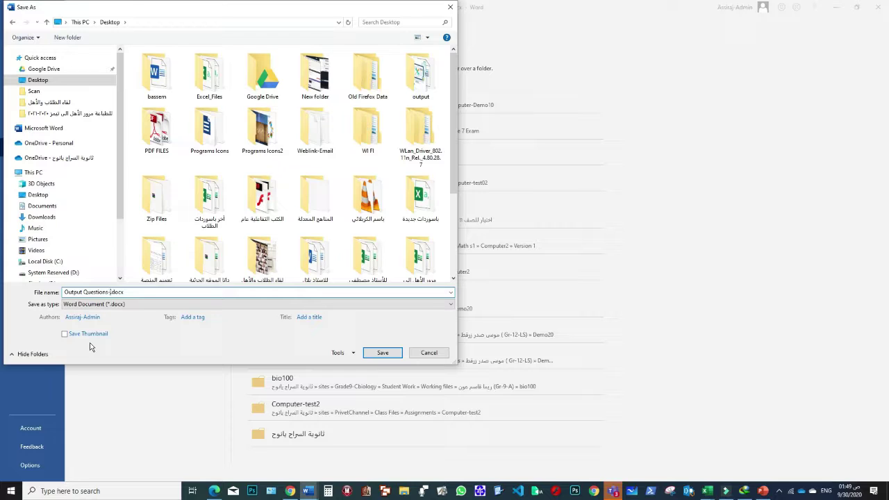
type("-Bassem")
left_click(371, 354)
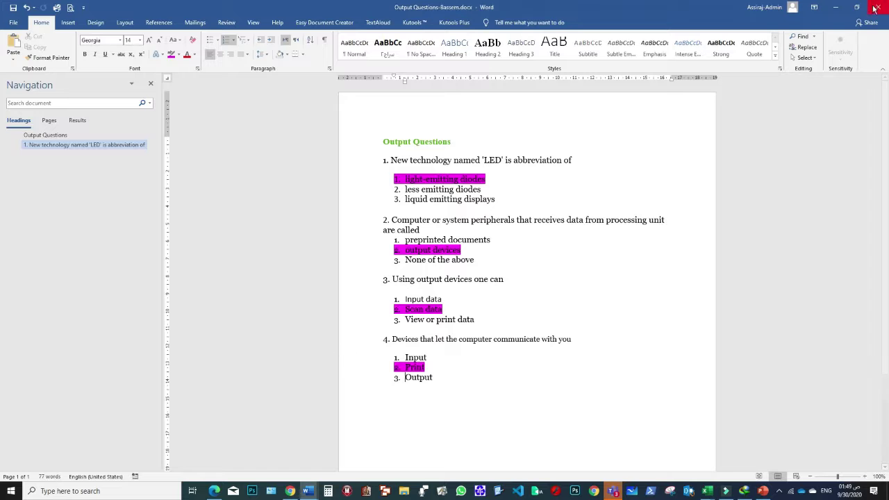
- Close the Teams document viewer and reopen Computer-Demo10 from the General channel's Assignments tab
key("alt+Tab")
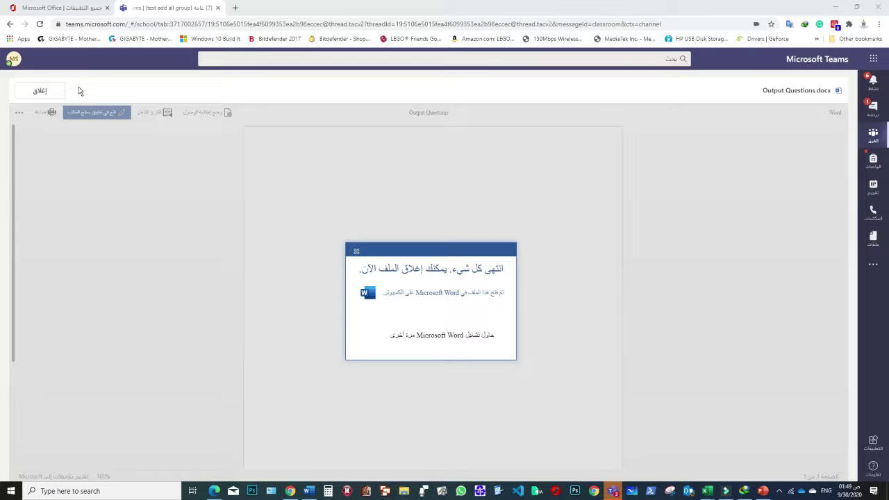
left_click(40, 91)
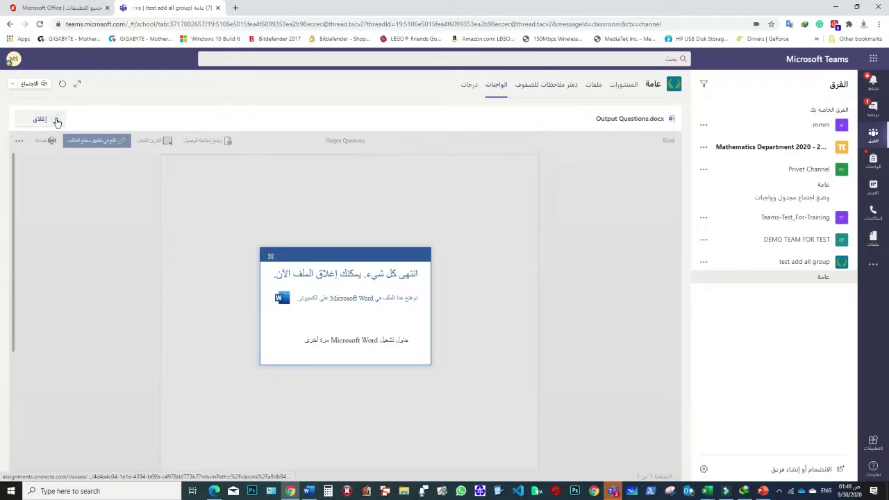
left_click(275, 256)
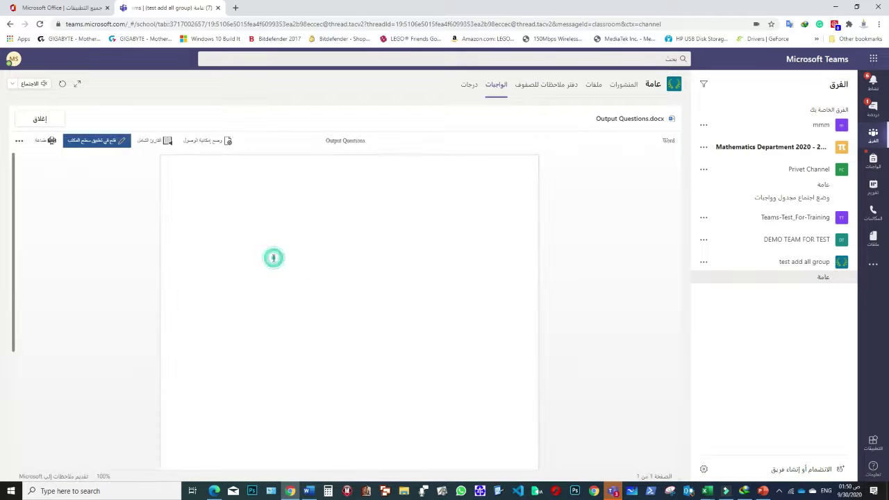
left_click(46, 119)
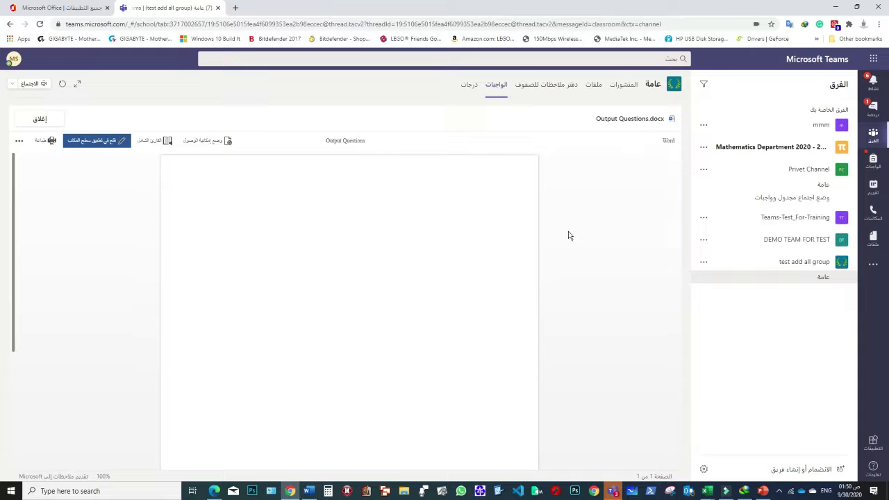
left_click(819, 278)
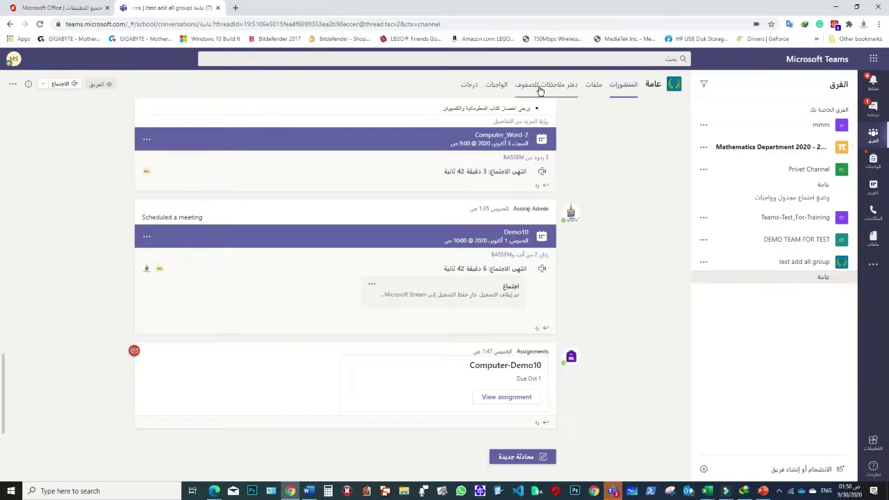
left_click(495, 84)
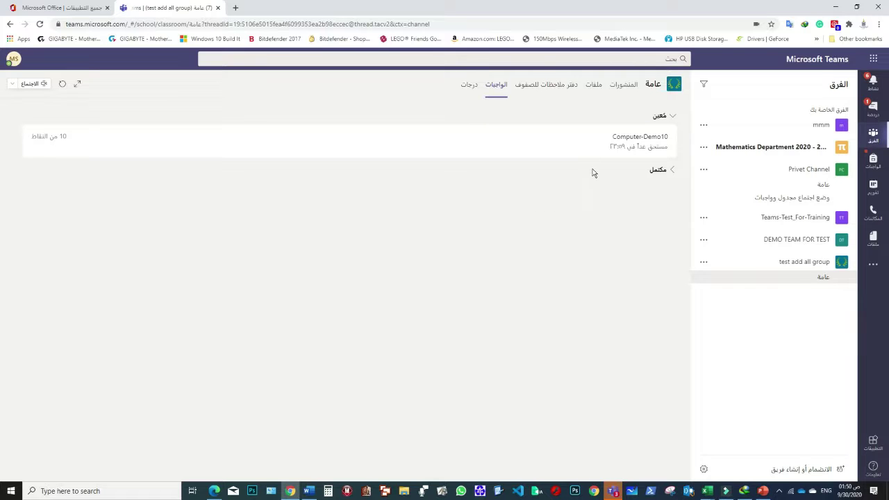
left_click(594, 144)
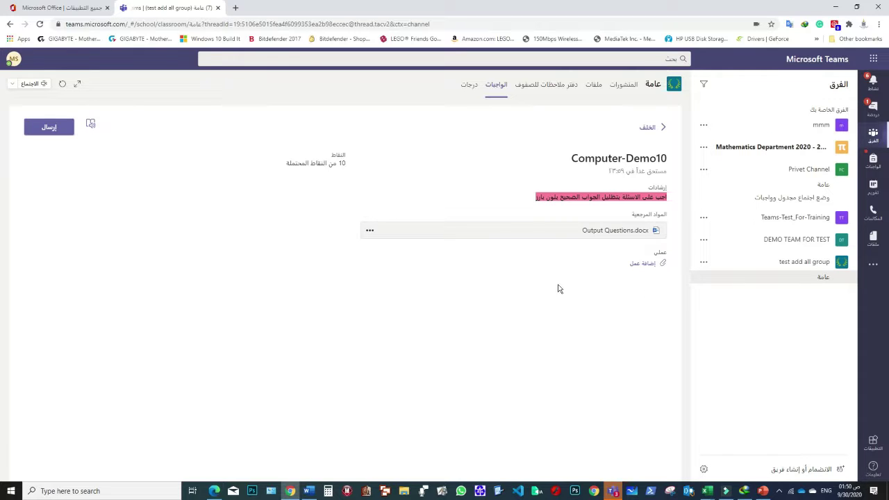
- Upload the student's renamed Output Questions .docx from this device as Computer-Demo10 work
left_click(651, 265)
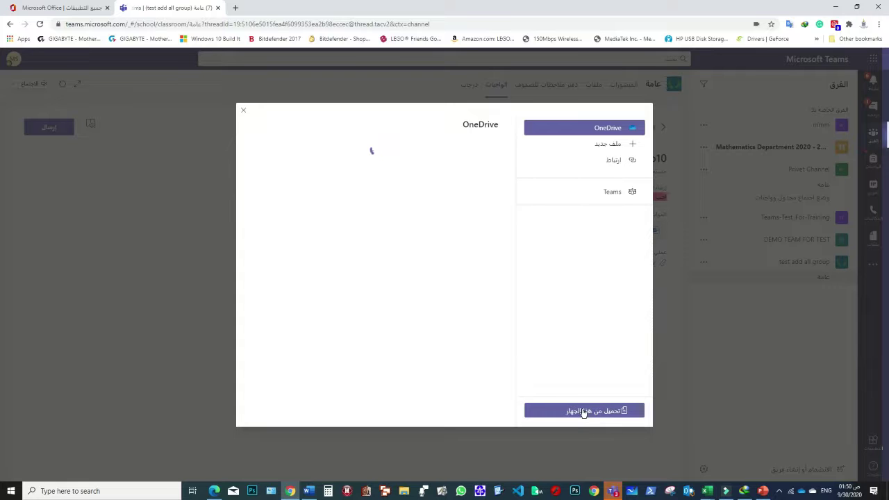
left_click(601, 413)
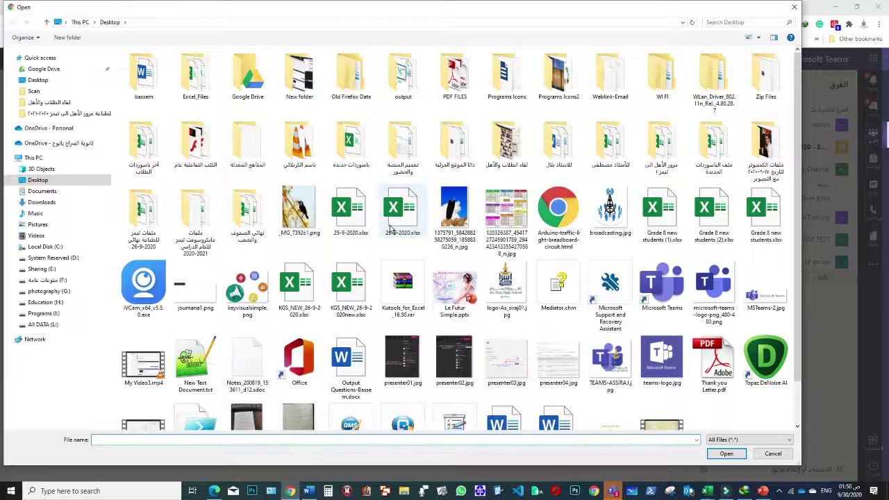
scroll(389, 316, "down", 1)
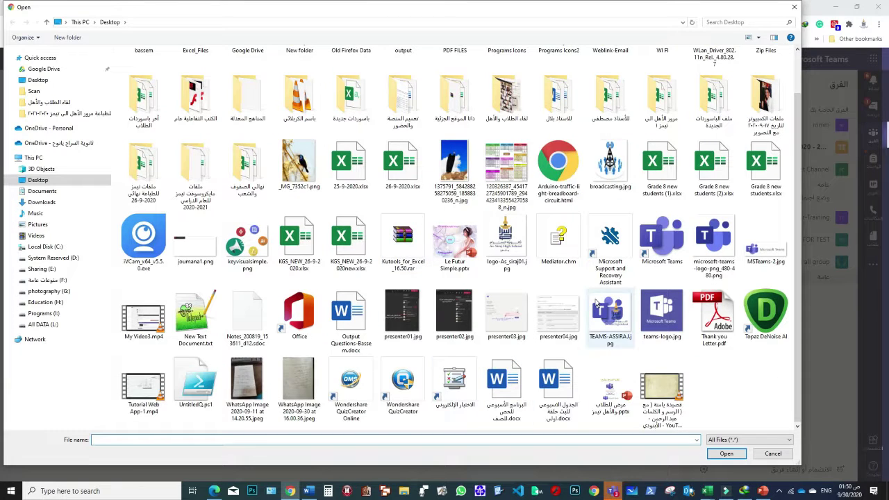
left_click(609, 241)
left_click(300, 316)
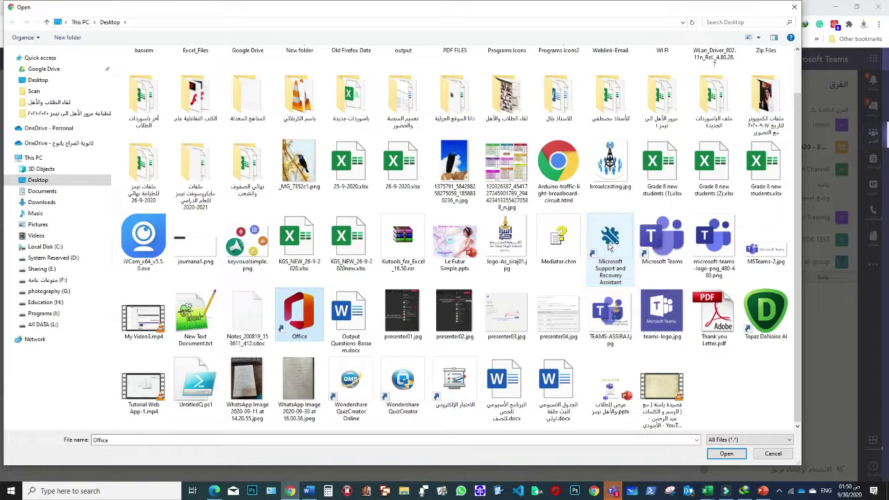
left_click(358, 340)
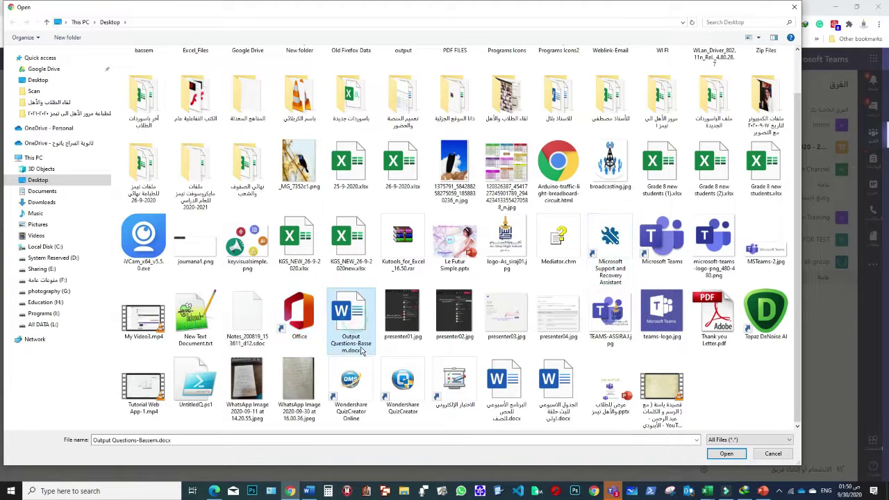
double_click(358, 316)
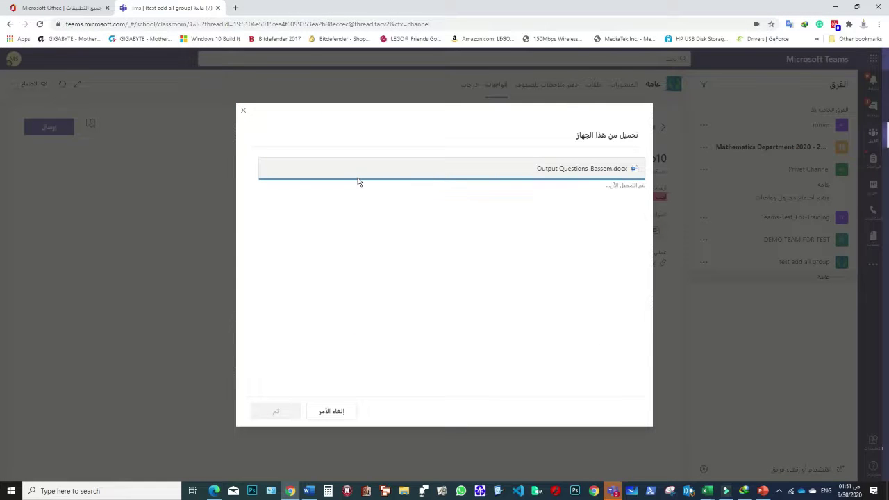
left_click(278, 414)
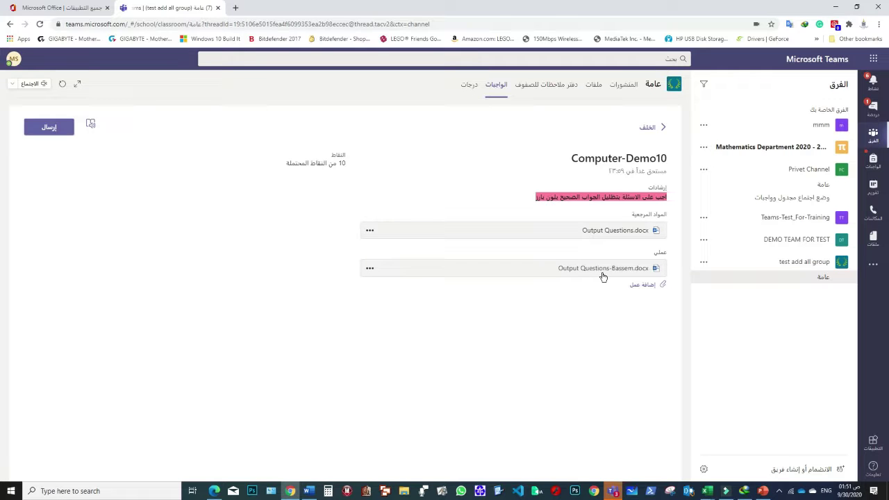
- Submit Computer-Demo10 with the Turn in (إرسال) button
left_click(50, 133)
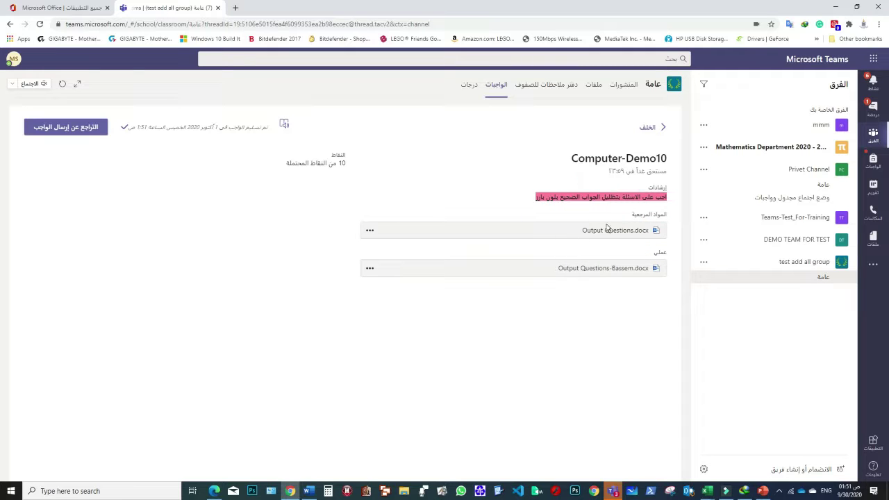
- In the teacher's Teams app, open Computer-Demo10 from the General channel's Assignments tab
left_click(612, 490)
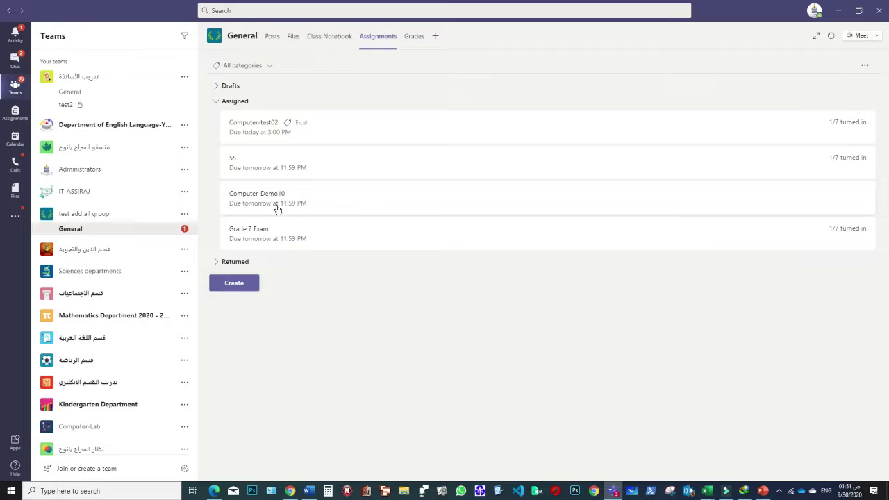
left_click(109, 233)
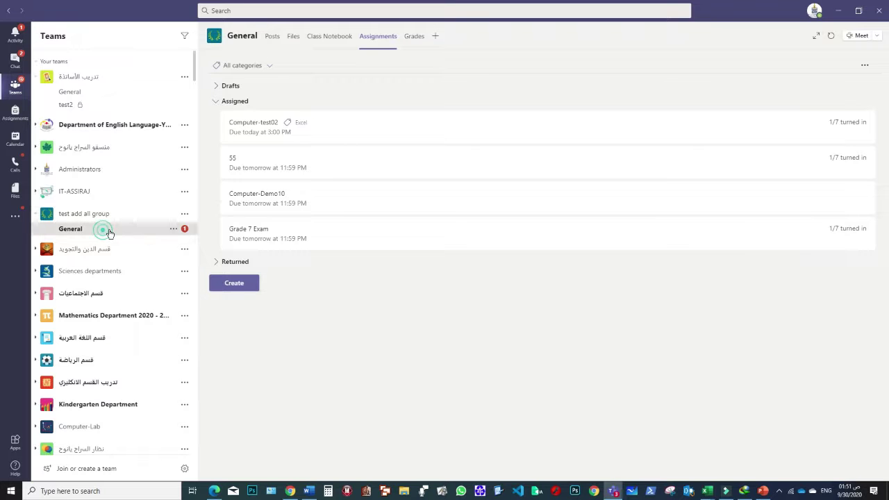
left_click(377, 39)
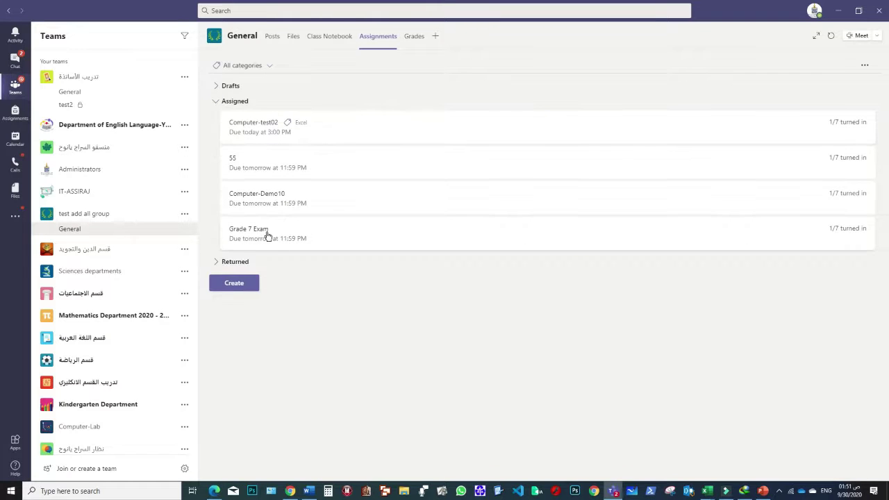
left_click(292, 199)
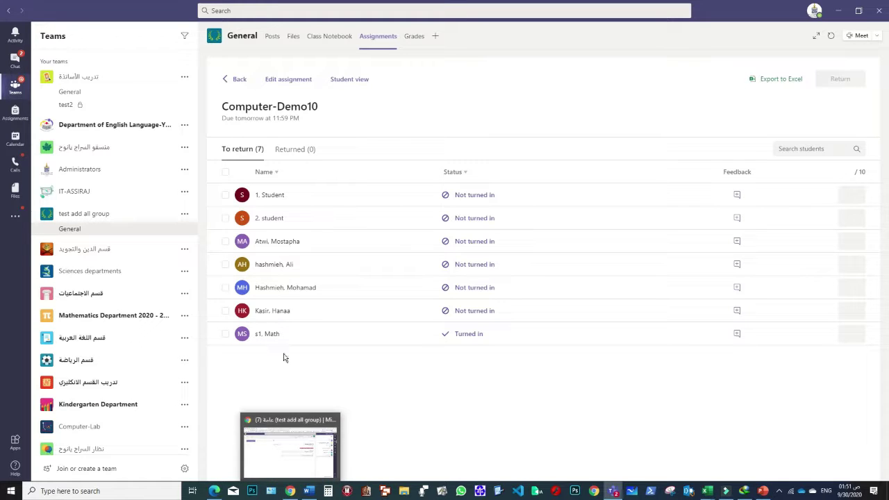
- Open the student's turned-in work and highlight the 'View or print data' answer in green
left_click(475, 338)
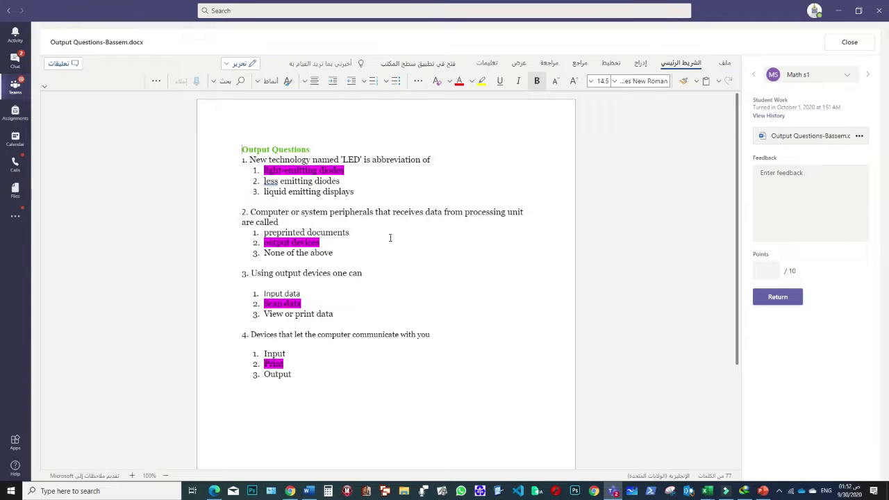
double_click(268, 313)
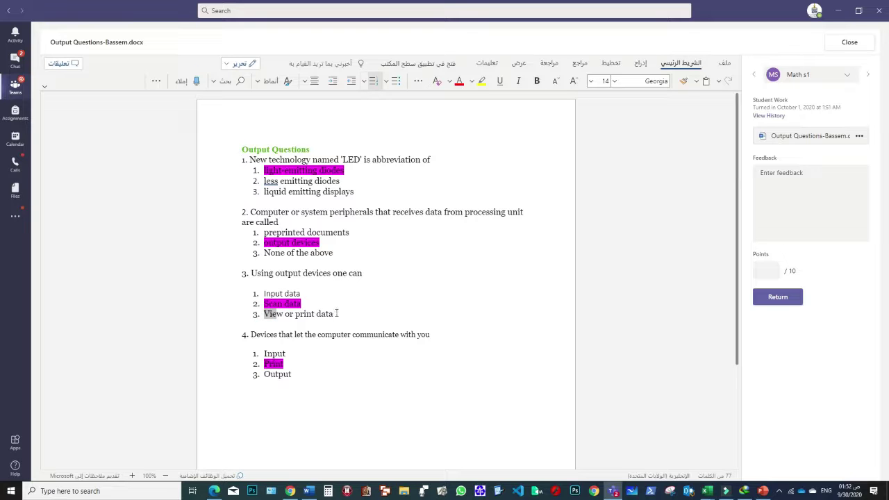
triple_click(306, 314)
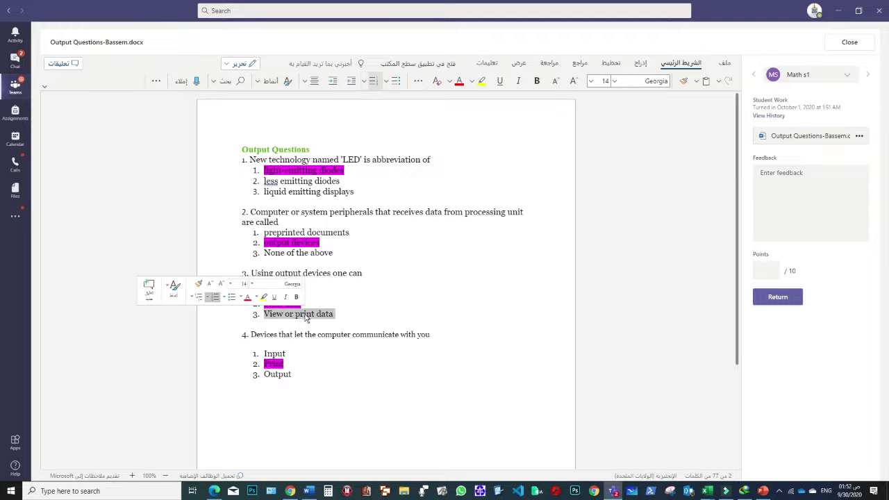
left_click(257, 297)
left_click(247, 310)
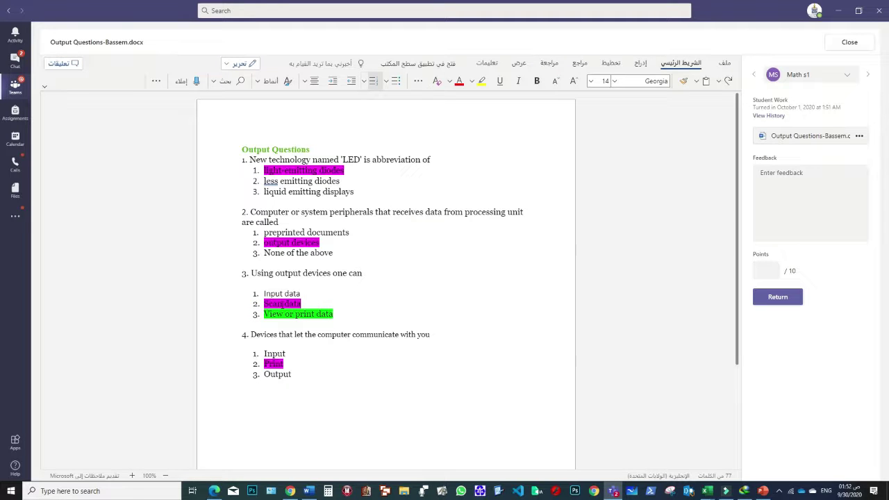
- Give the submission 8 out of 10 points and return it to the student
left_click(756, 270)
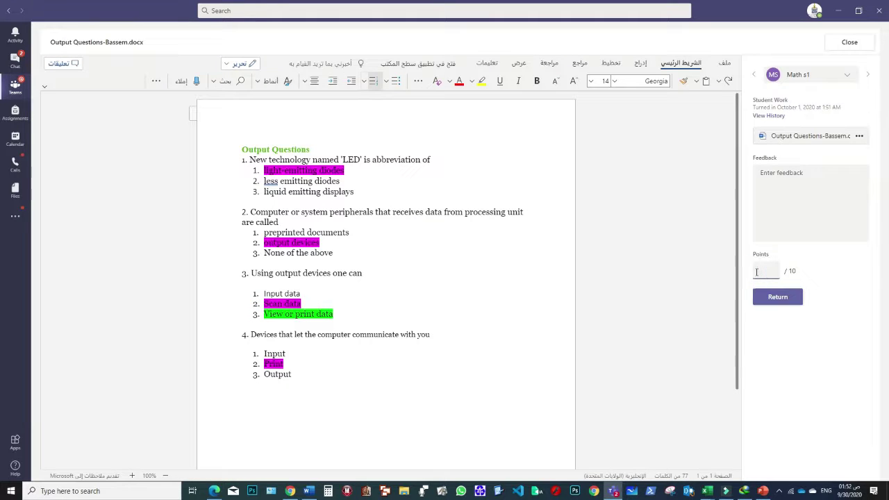
type("8")
left_click(794, 350)
left_click(780, 300)
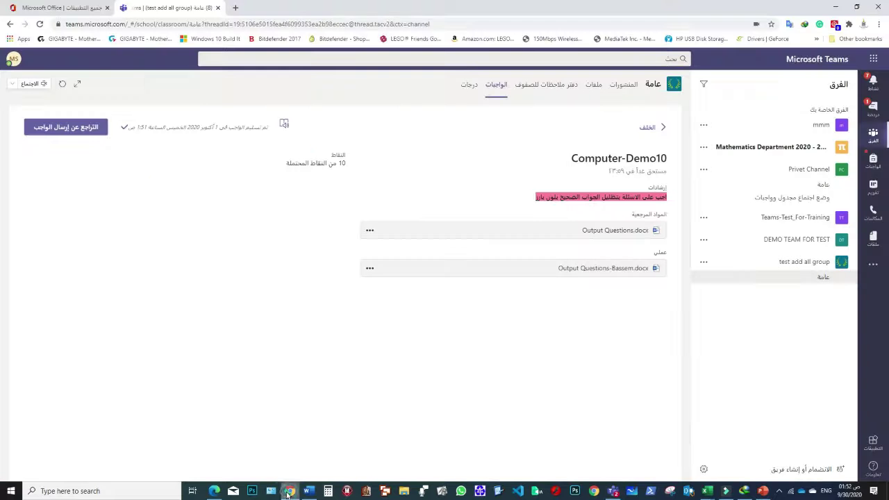
- In the student's browser view, show the Grades list with Computer-Demo10 at 8/10
left_click(291, 491)
left_click(469, 86)
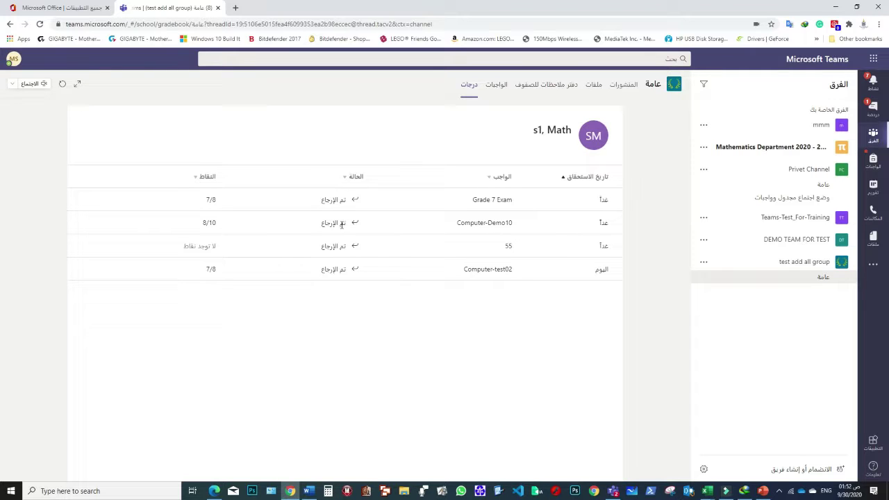
left_click_drag(200, 223, 226, 223)
left_click(240, 218)
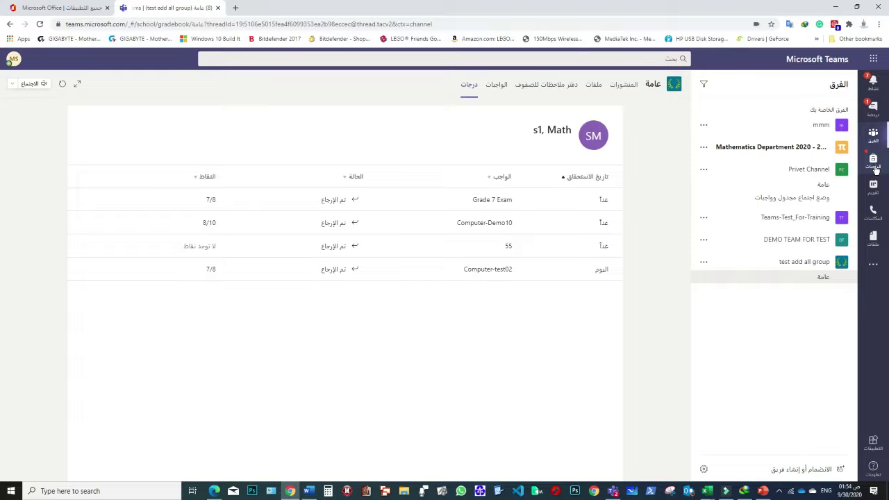
- From the Activity feed, open the 'Assignment returned' notification for Computer-Demo10 showing 8/10
left_click(874, 138)
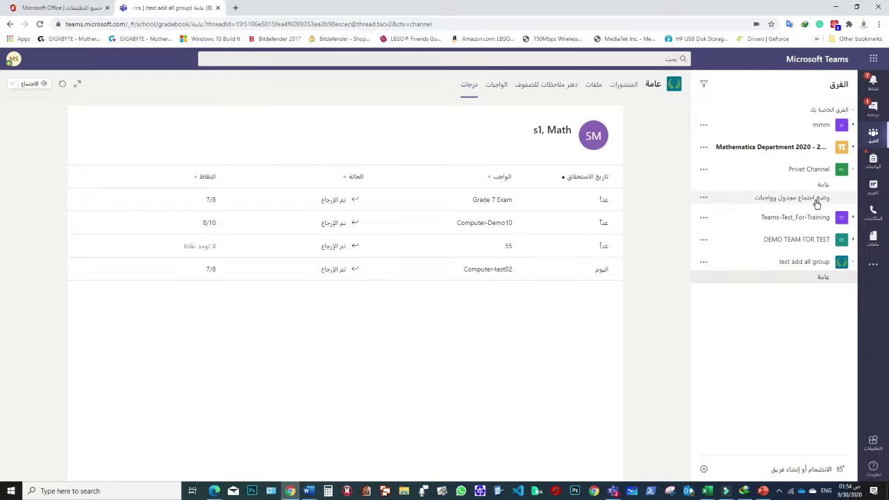
left_click(873, 108)
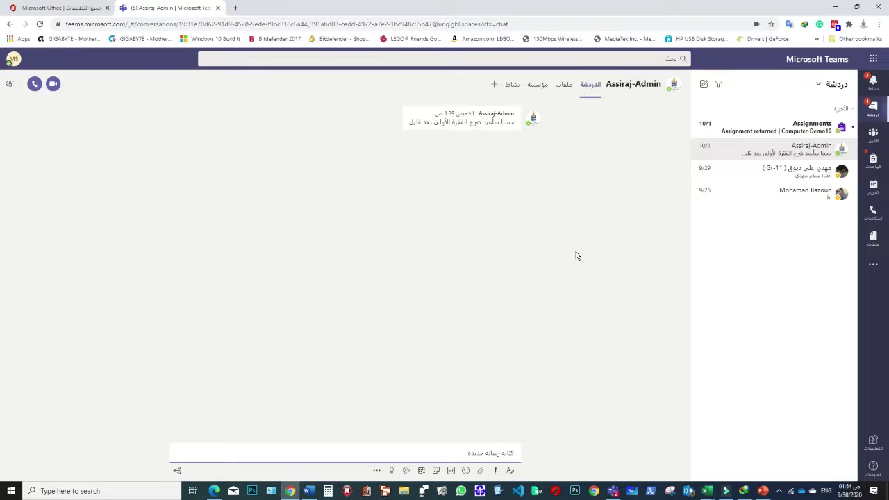
left_click(867, 86)
left_click(791, 110)
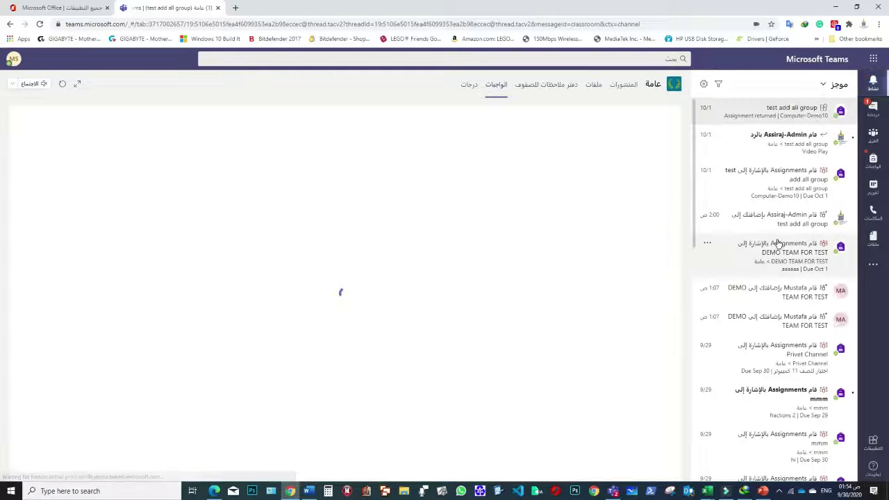
scroll(778, 278, "down", 2)
scroll(777, 277, "up", 2)
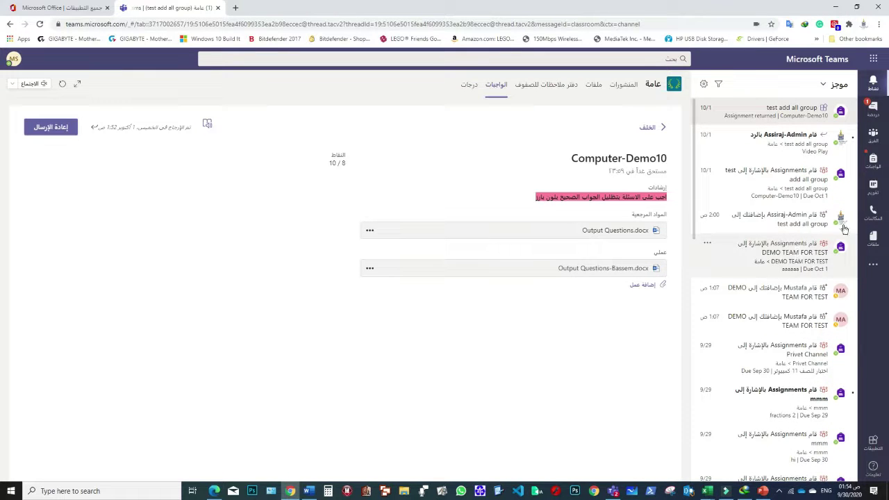
scroll(842, 229, "up", 1)
- Show the Calendar's 28 September–2 October 2020 work week, including the Demo10 meeting
left_click(873, 194)
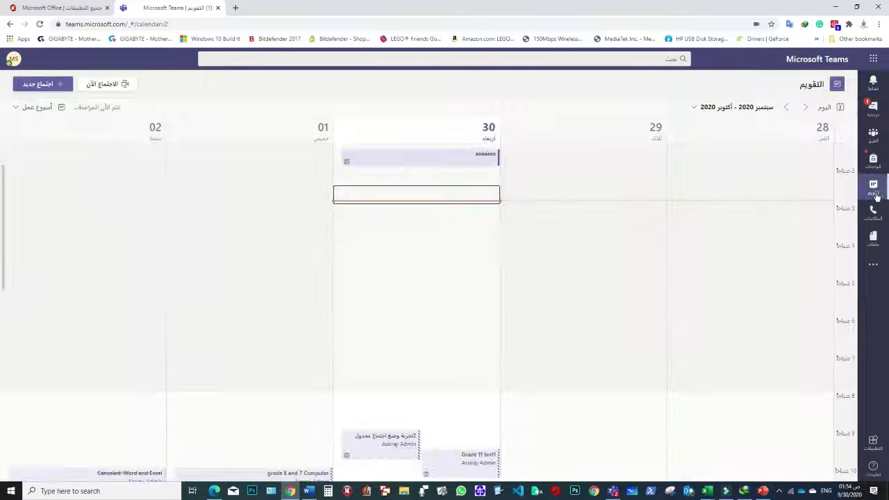
scroll(545, 222, "down", 2)
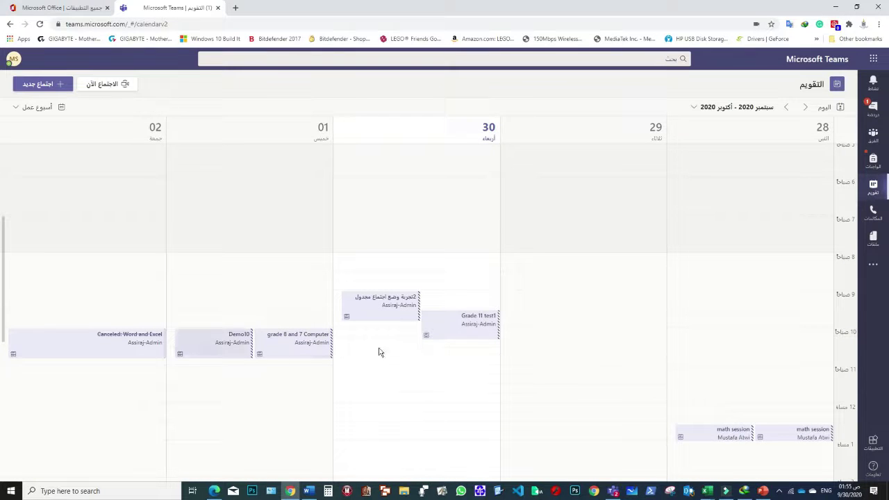
scroll(603, 260, "up", 2)
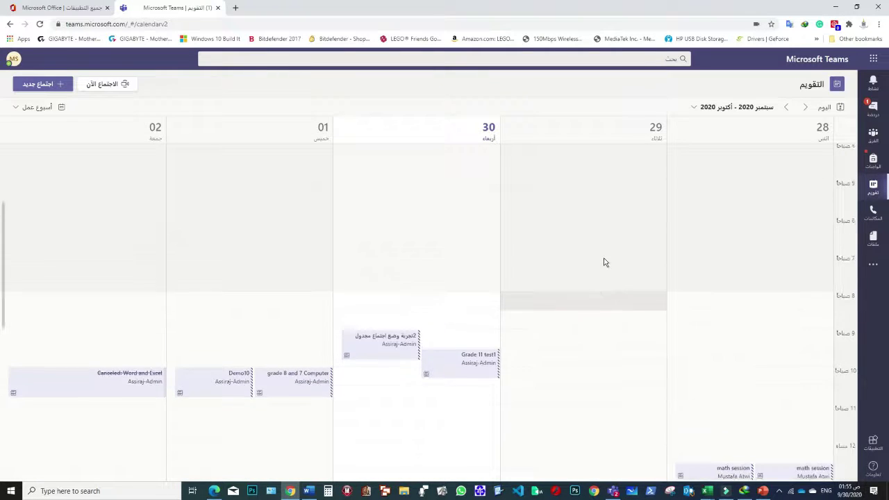
scroll(486, 305, "down", 1)
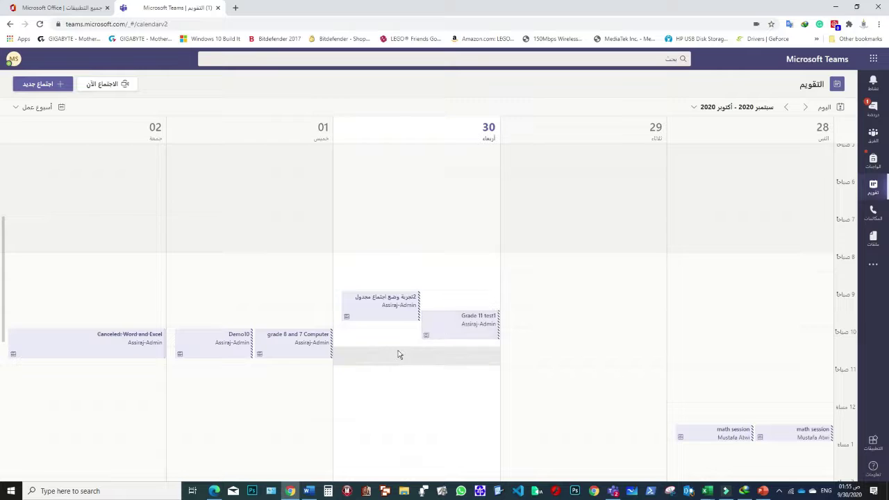
scroll(372, 291, "up", 1)
scroll(380, 291, "up", 1)
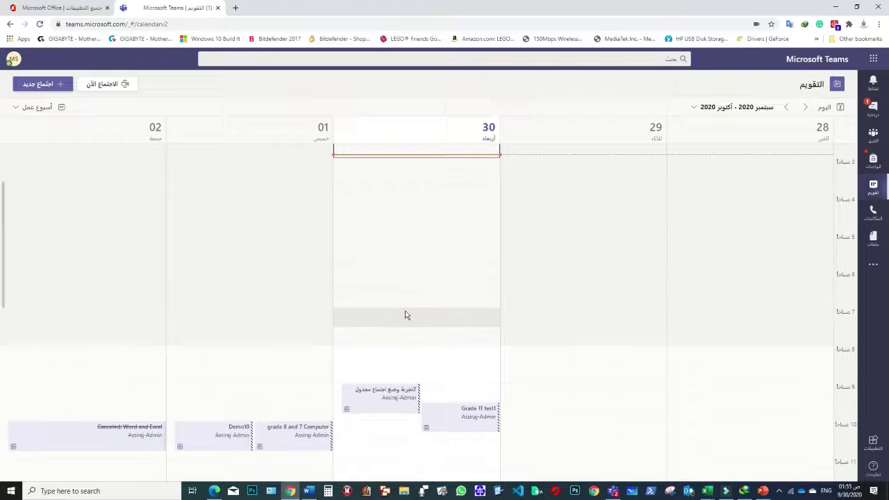
scroll(410, 312, "down", 1)
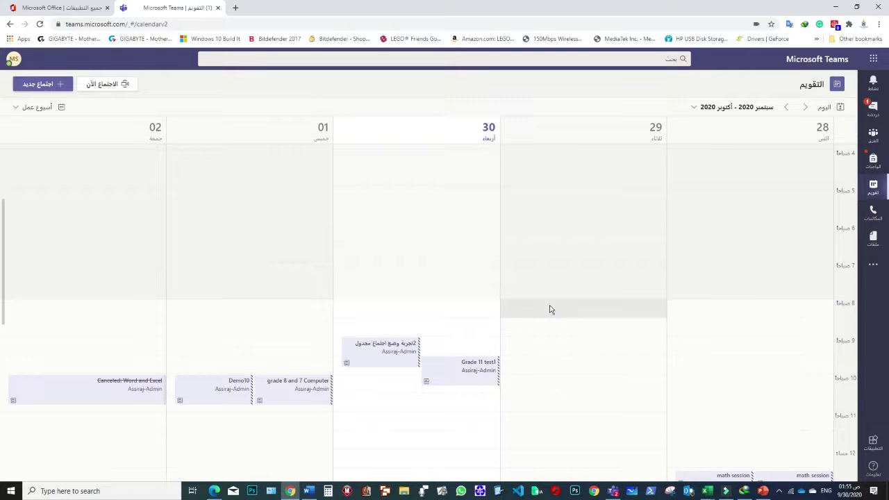